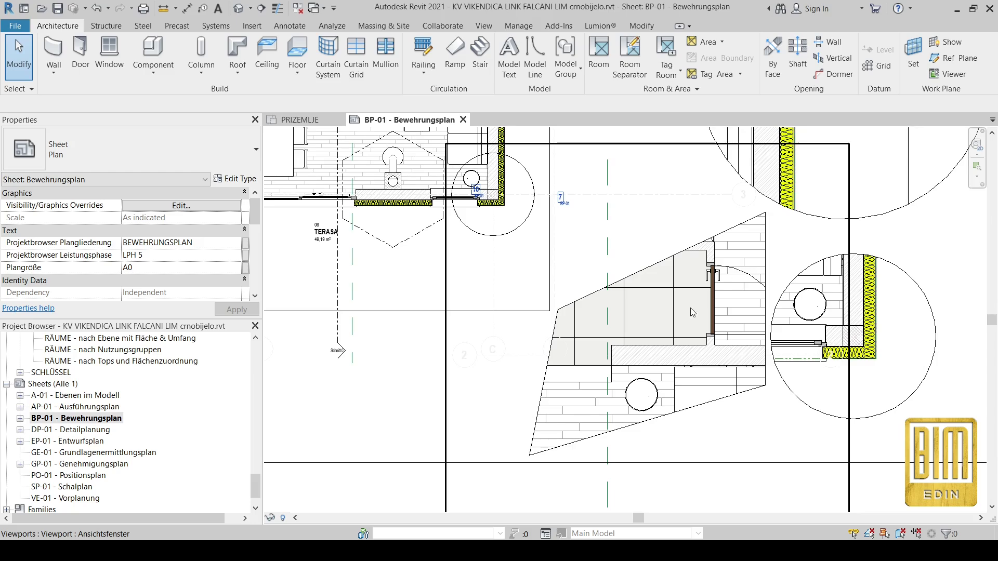
Examine the circular, hexagonal and polygonal detail views arranged around the floor plan on the BP-01 - Bewehrungsplan sheet.
{"action": "scroll", "coordinate": [692, 312], "scroll_direction": "down", "scroll_amount": 3}
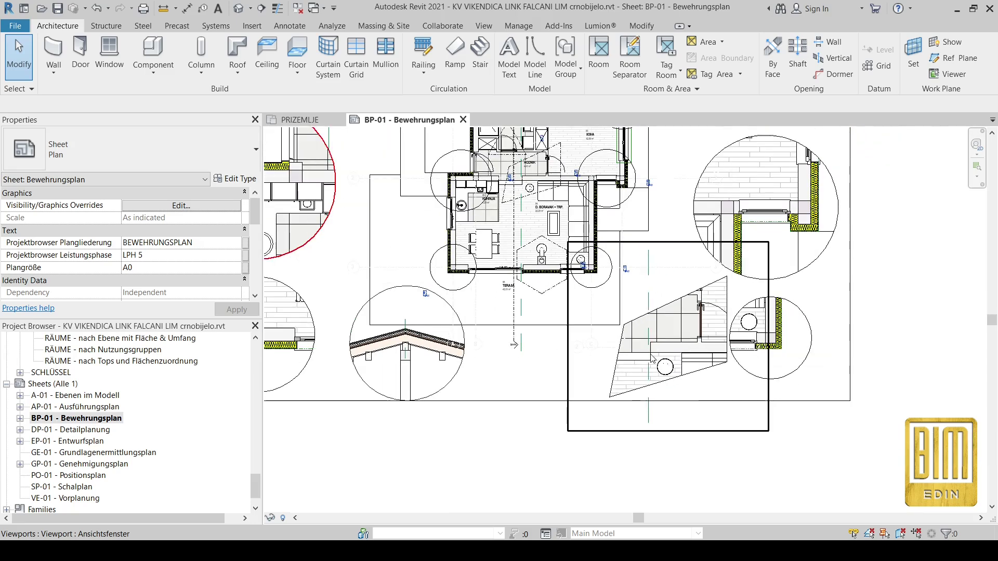
{"action": "scroll", "coordinate": [652, 357], "scroll_direction": "up", "scroll_amount": 3}
{"action": "middle_click_drag", "start_coordinate": [519, 366], "coordinate": [817, 375]}
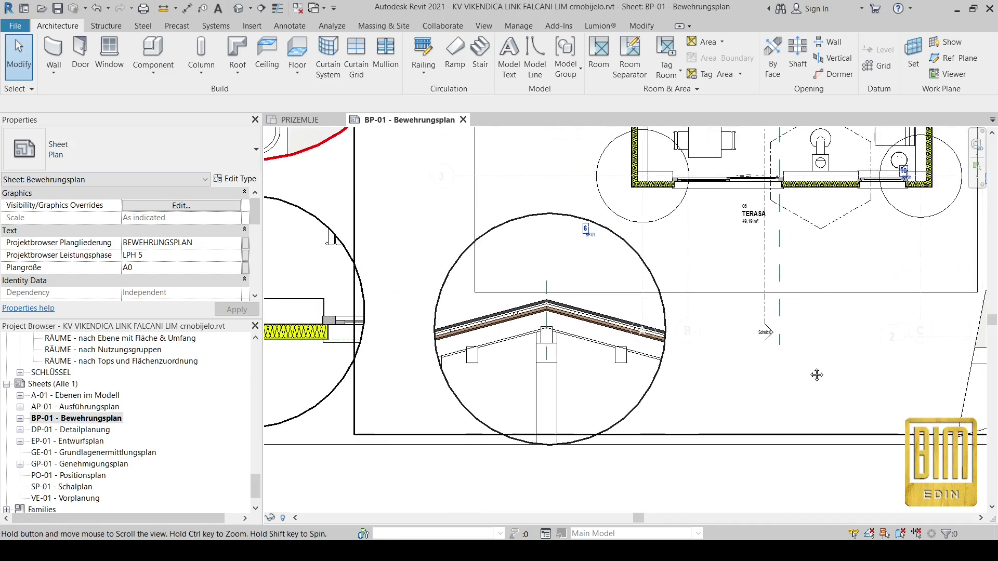
{"action": "scroll", "coordinate": [534, 208], "scroll_direction": "up", "scroll_amount": 4}
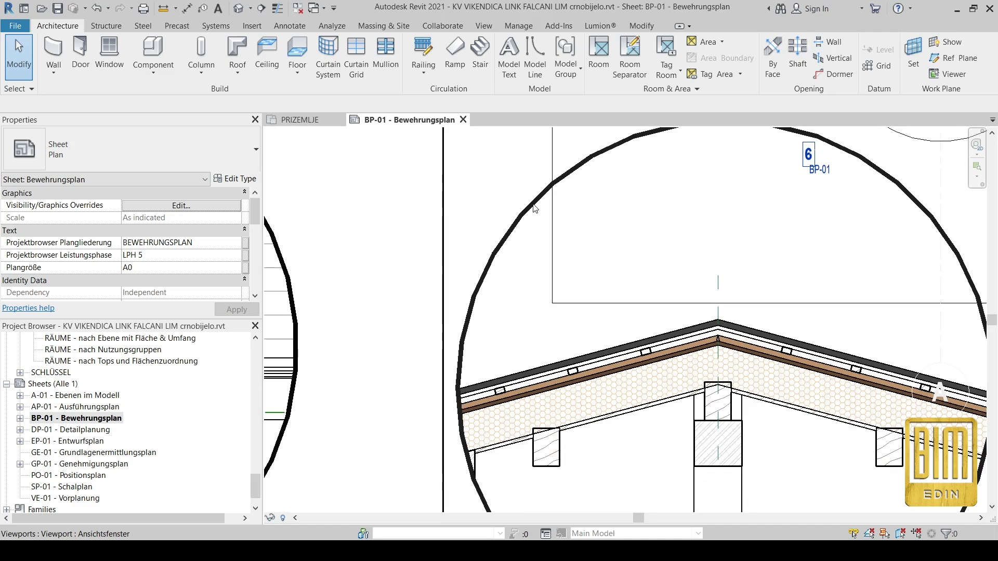
{"action": "scroll", "coordinate": [575, 213], "scroll_direction": "down", "scroll_amount": 4}
{"action": "mouse_move", "coordinate": [366, 242]}
{"action": "middle_mouse_down"}
{"action": "mouse_move", "coordinate": [477, 276]}
{"action": "mouse_move", "coordinate": [496, 327]}
{"action": "middle_mouse_up"}
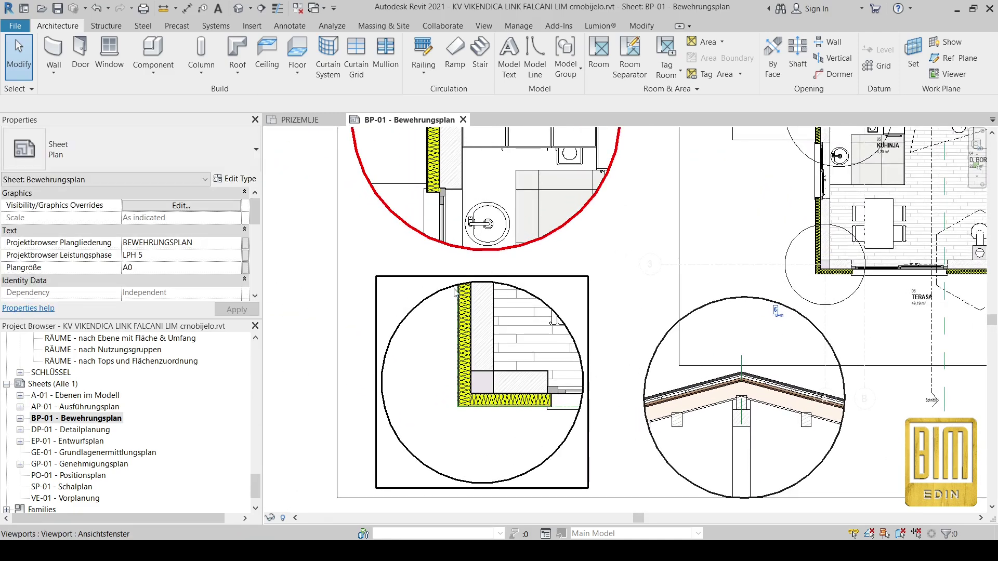
{"action": "scroll", "coordinate": [436, 356], "scroll_direction": "down", "scroll_amount": 1}
{"action": "middle_click_drag", "start_coordinate": [410, 196], "coordinate": [440, 328]}
{"action": "scroll", "coordinate": [407, 234], "scroll_direction": "up", "scroll_amount": 2}
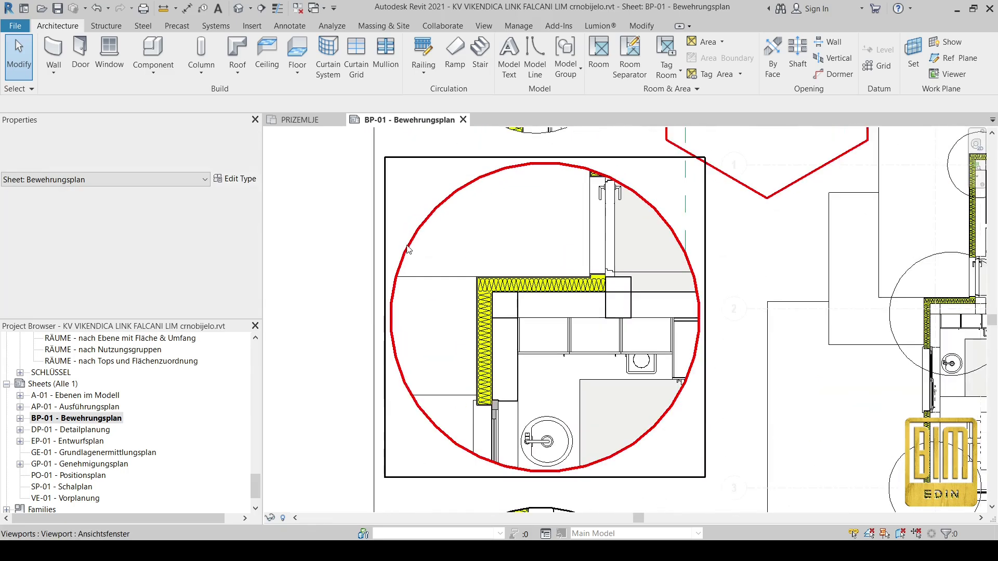
{"action": "middle_click_drag", "start_coordinate": [550, 191], "coordinate": [504, 384]}
{"action": "scroll", "coordinate": [503, 380], "scroll_direction": "down", "scroll_amount": 1}
{"action": "scroll", "coordinate": [628, 205], "scroll_direction": "up", "scroll_amount": 3}
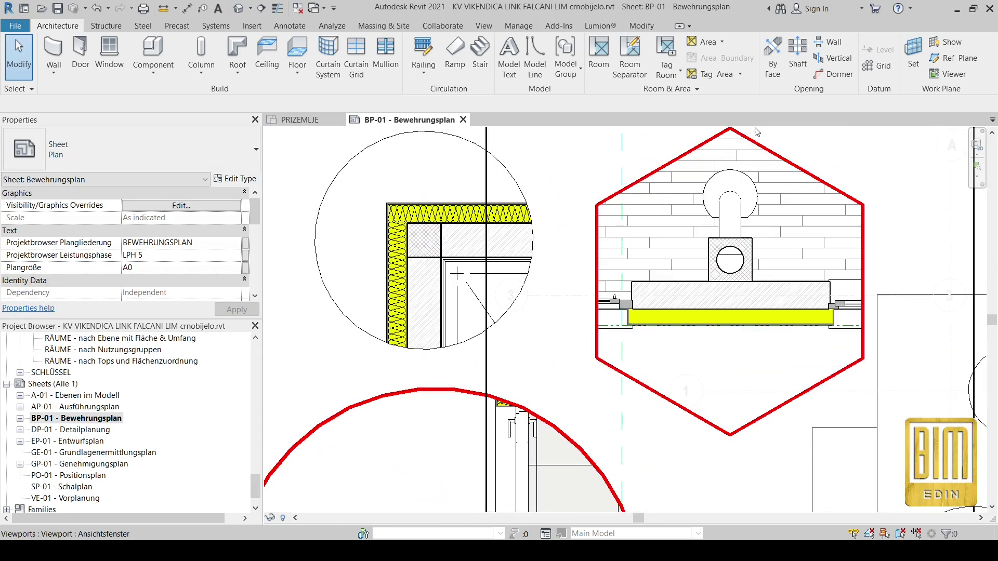
{"action": "scroll", "coordinate": [546, 201], "scroll_direction": "down", "scroll_amount": 3}
{"action": "middle_click_drag", "start_coordinate": [744, 411], "coordinate": [635, 235]}
{"action": "scroll", "coordinate": [525, 322], "scroll_direction": "up", "scroll_amount": 5}
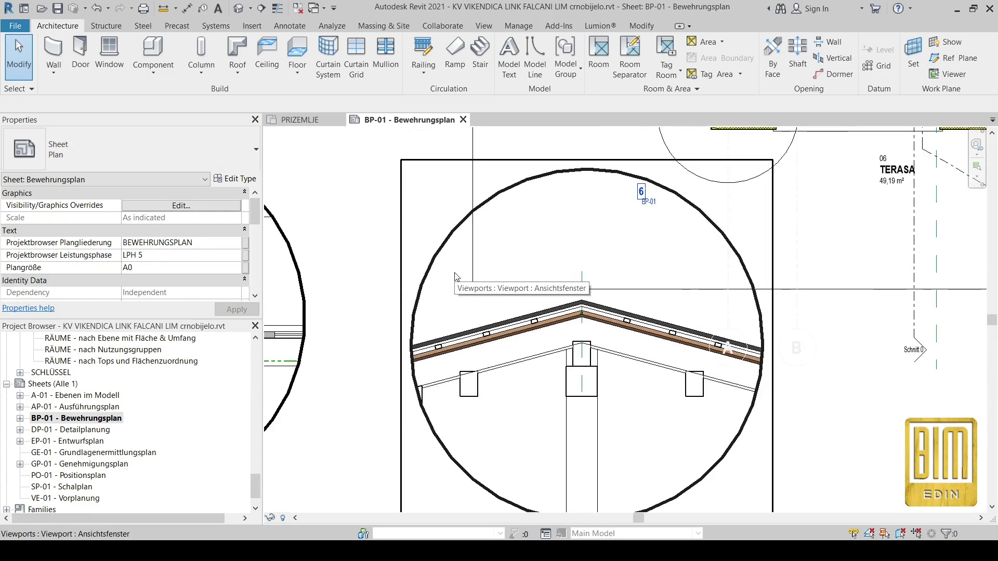
{"action": "scroll", "coordinate": [580, 349], "scroll_direction": "down", "scroll_amount": 5}
{"action": "middle_click_drag", "start_coordinate": [710, 262], "coordinate": [580, 345]}
{"action": "scroll", "coordinate": [624, 312], "scroll_direction": "down", "scroll_amount": 3}
{"action": "middle_click_drag", "start_coordinate": [625, 312], "coordinate": [622, 373]}
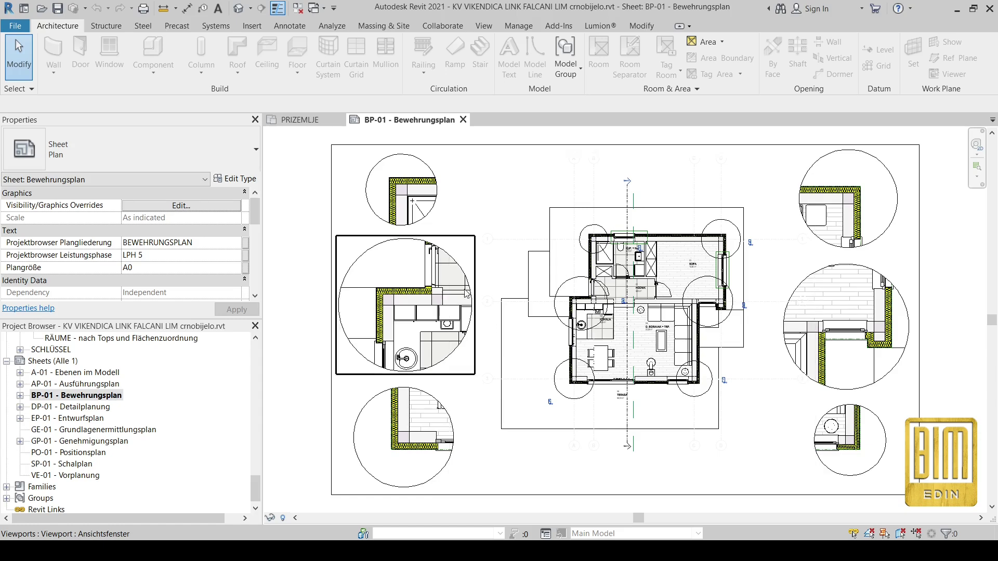
Turn off Thin Lines and check the wall line weights at the corner callout near the KUP. + WC room.
{"action": "scroll", "coordinate": [452, 309], "scroll_direction": "up", "scroll_amount": 1}
{"action": "scroll", "coordinate": [617, 235], "scroll_direction": "up", "scroll_amount": 8}
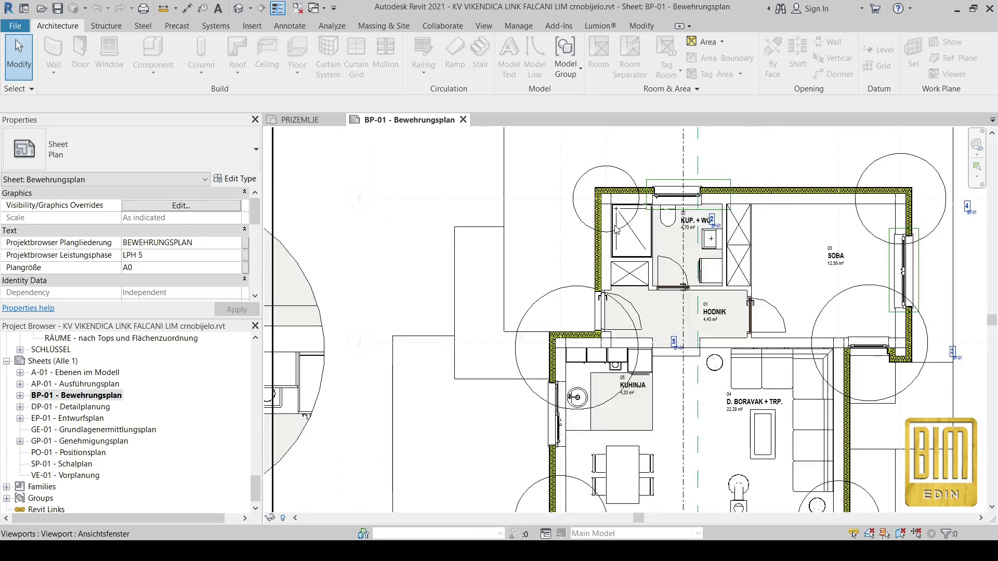
{"action": "middle_click_drag", "start_coordinate": [686, 179], "coordinate": [629, 243]}
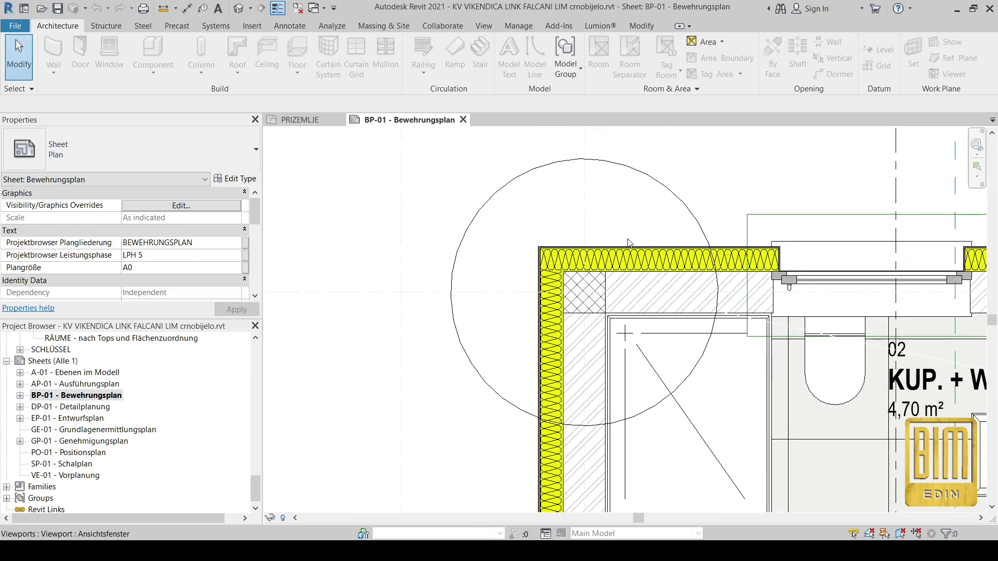
{"action": "left_click", "coordinate": [277, 10]}
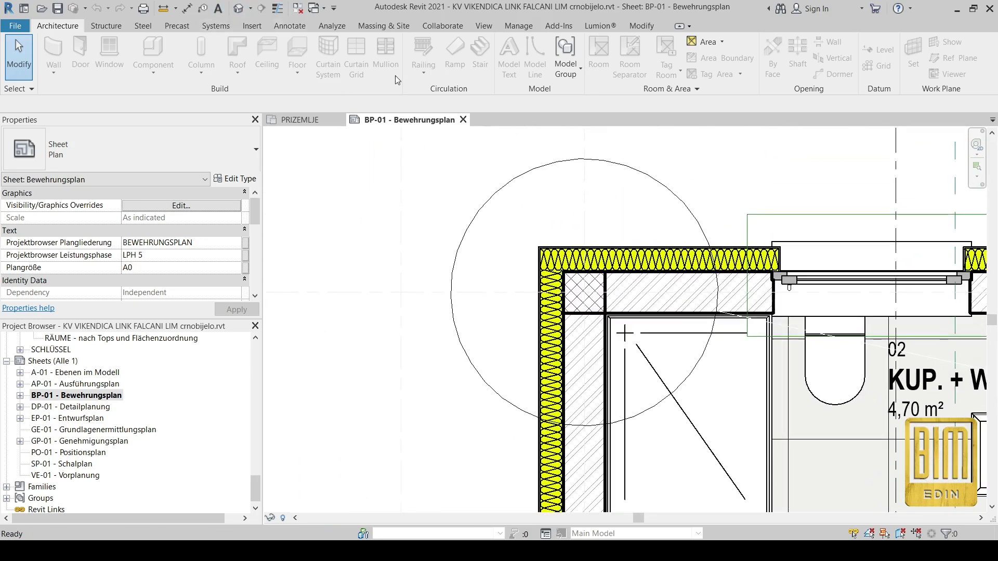
{"action": "scroll", "coordinate": [535, 155], "scroll_direction": "down", "scroll_amount": 5}
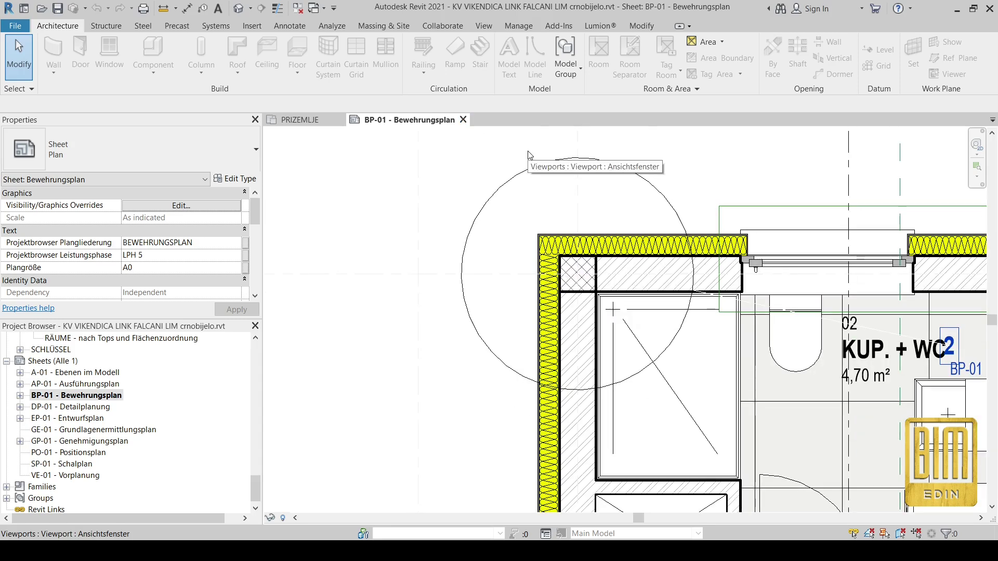
{"action": "scroll", "coordinate": [528, 154], "scroll_direction": "down", "scroll_amount": 5}
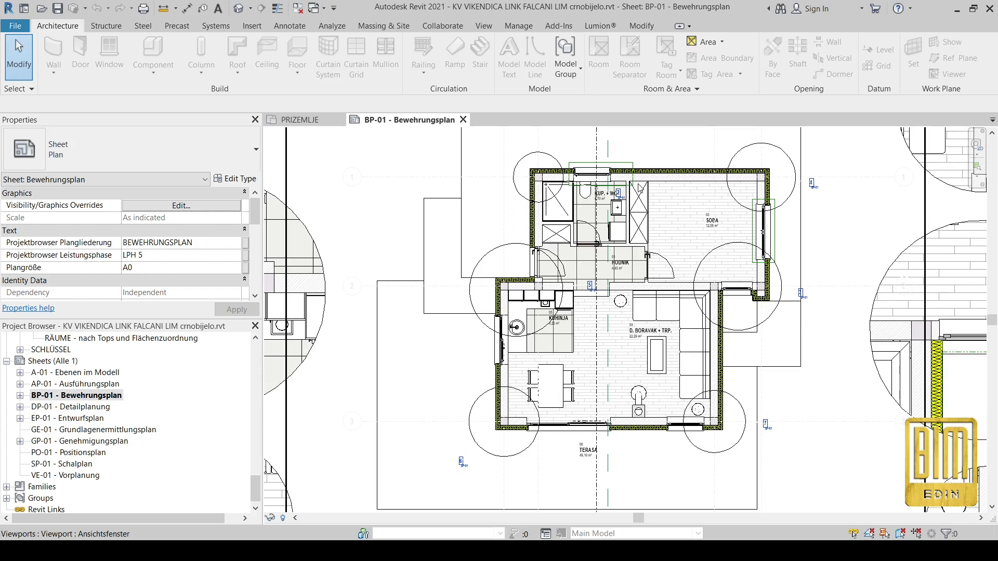
{"action": "scroll", "coordinate": [640, 188], "scroll_direction": "down", "scroll_amount": 3}
{"action": "scroll", "coordinate": [706, 165], "scroll_direction": "up", "scroll_amount": 3}
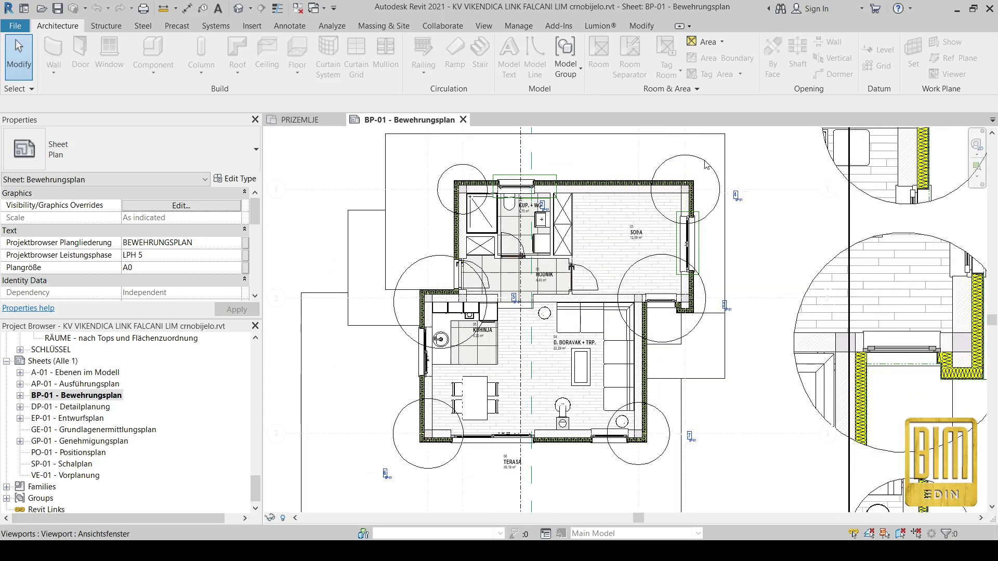
Set the view background color to RGB 036-036-036 in the graphics options and inspect the sheet's plan and details.
{"action": "left_click", "coordinate": [18, 29]}
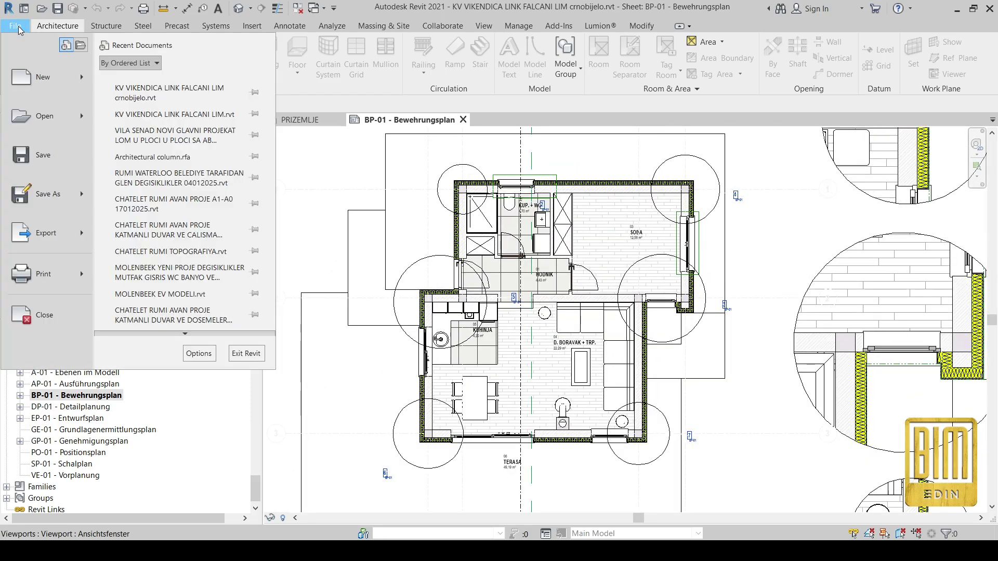
{"action": "left_click", "coordinate": [193, 357]}
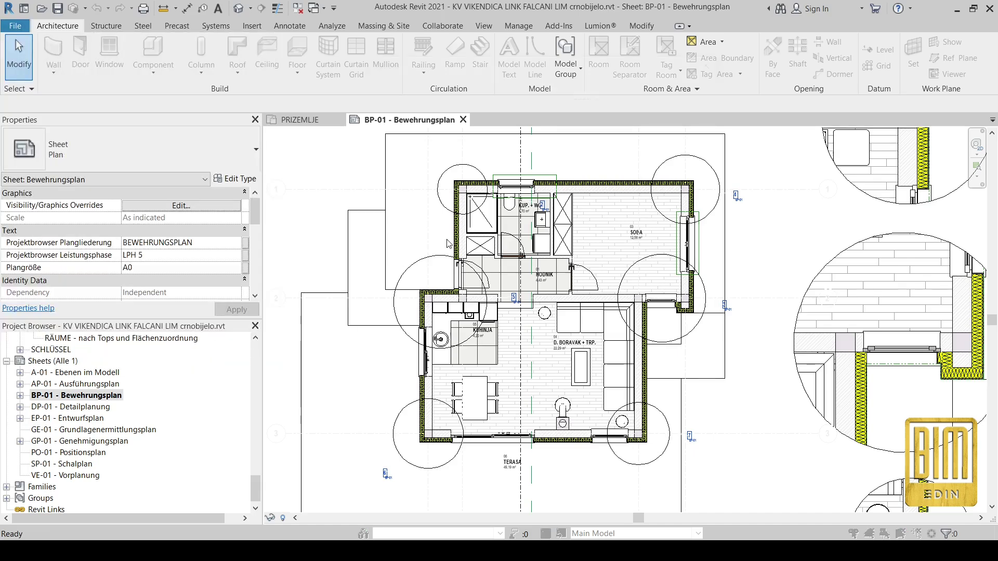
{"action": "left_click", "coordinate": [384, 117]}
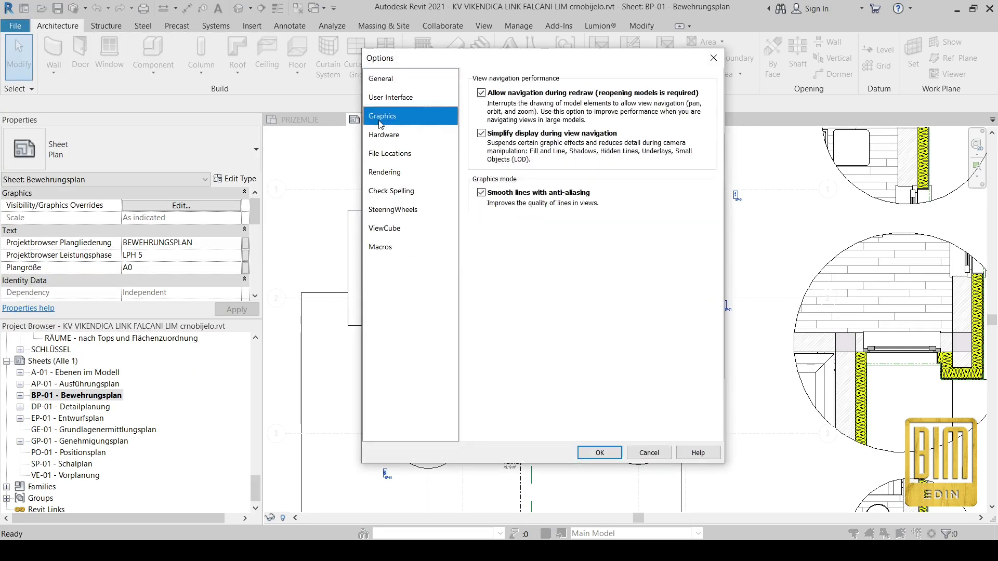
{"action": "left_click", "coordinate": [549, 271]}
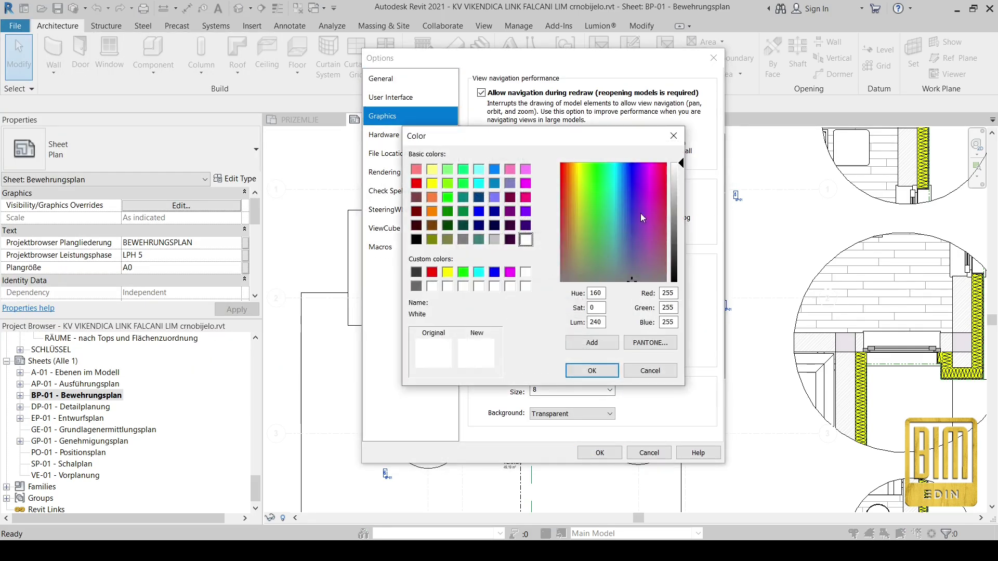
{"action": "left_click_drag", "start_coordinate": [679, 168], "coordinate": [681, 269]}
{"action": "left_click", "coordinate": [603, 372]}
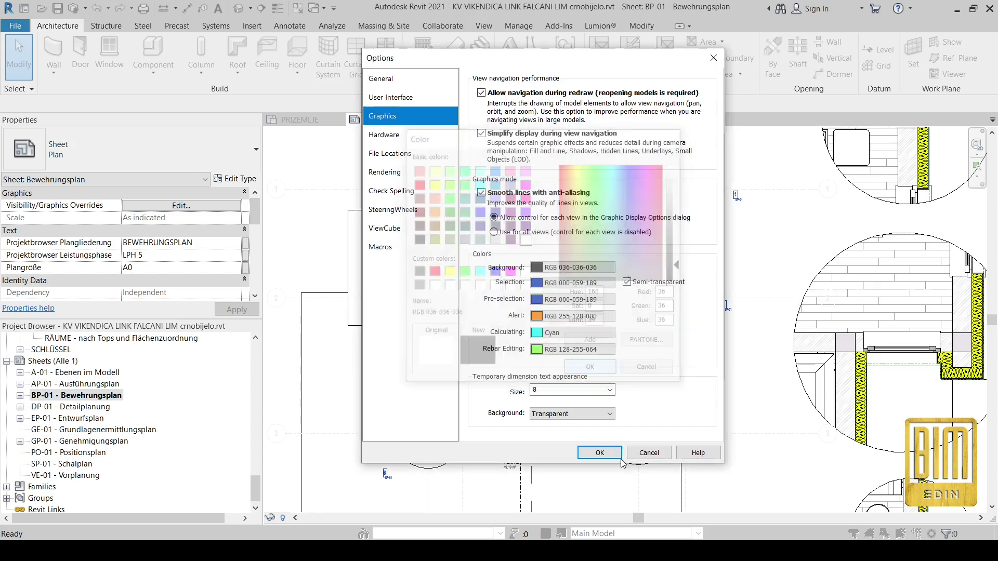
{"action": "left_click", "coordinate": [599, 452]}
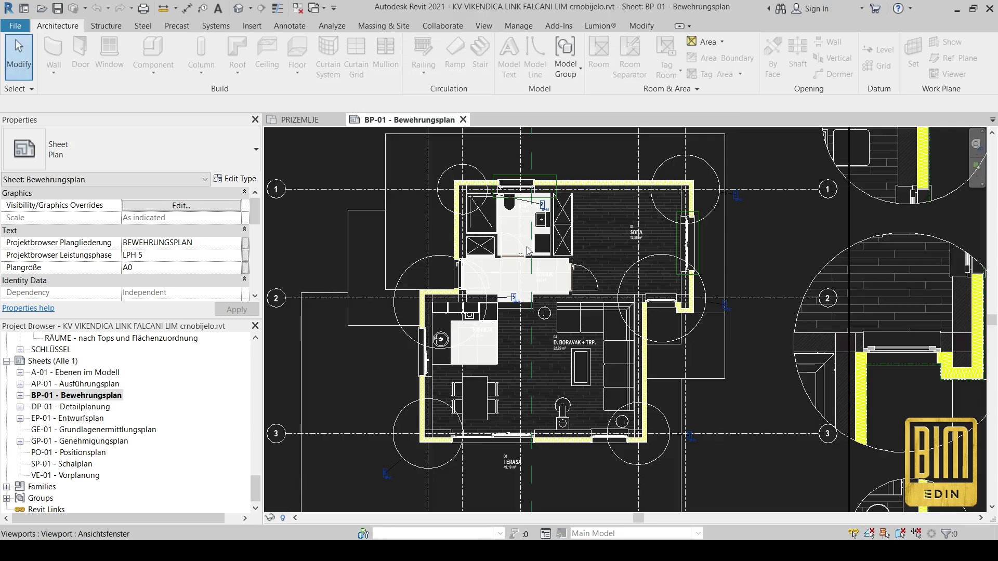
{"action": "scroll", "coordinate": [528, 251], "scroll_direction": "down", "scroll_amount": 5}
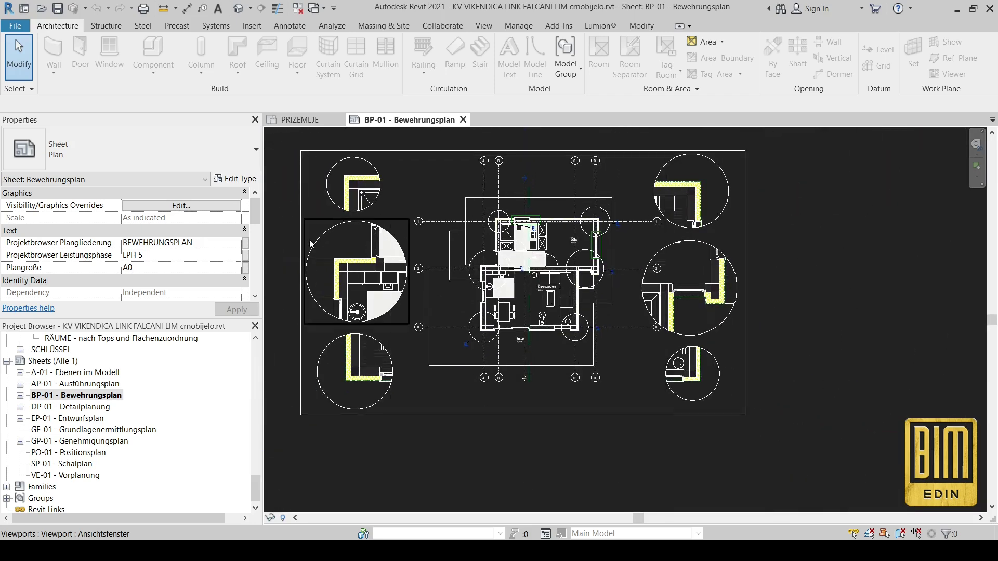
{"action": "scroll", "coordinate": [322, 270], "scroll_direction": "up", "scroll_amount": 6}
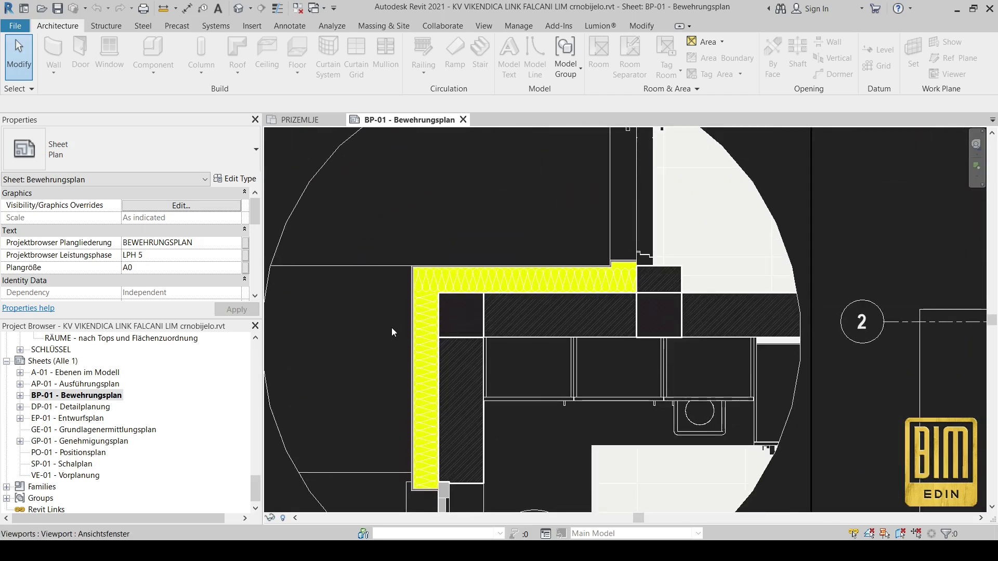
{"action": "scroll", "coordinate": [392, 327], "scroll_direction": "down", "scroll_amount": 3}
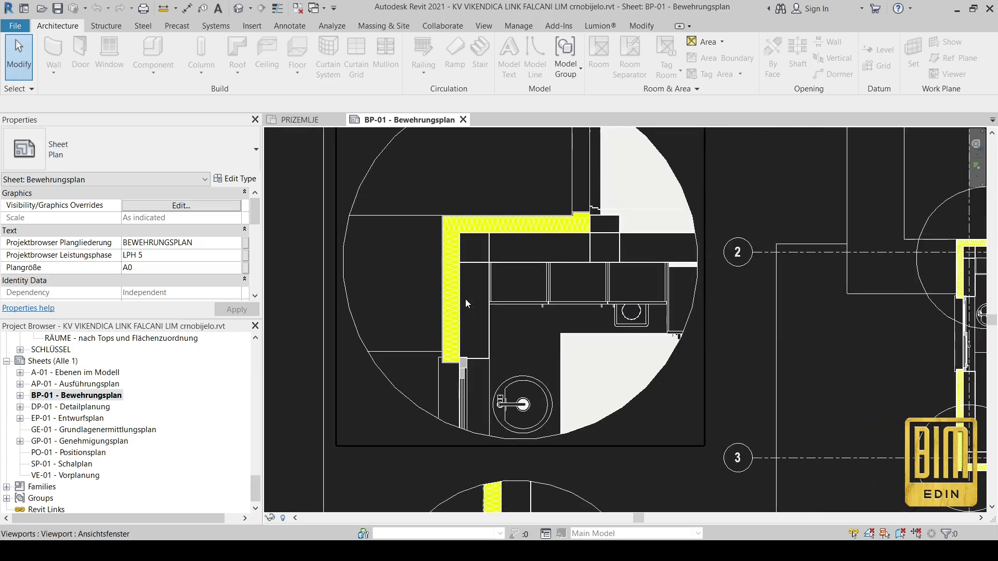
Set the view background color to RGB 250-250-250 in the graphics options.
{"action": "left_click", "coordinate": [19, 27]}
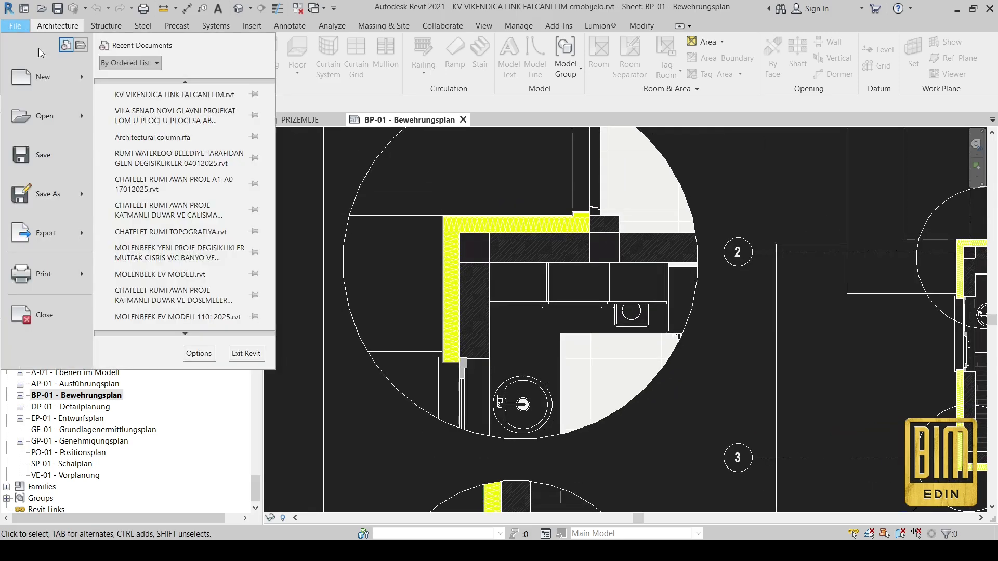
{"action": "left_click", "coordinate": [199, 353]}
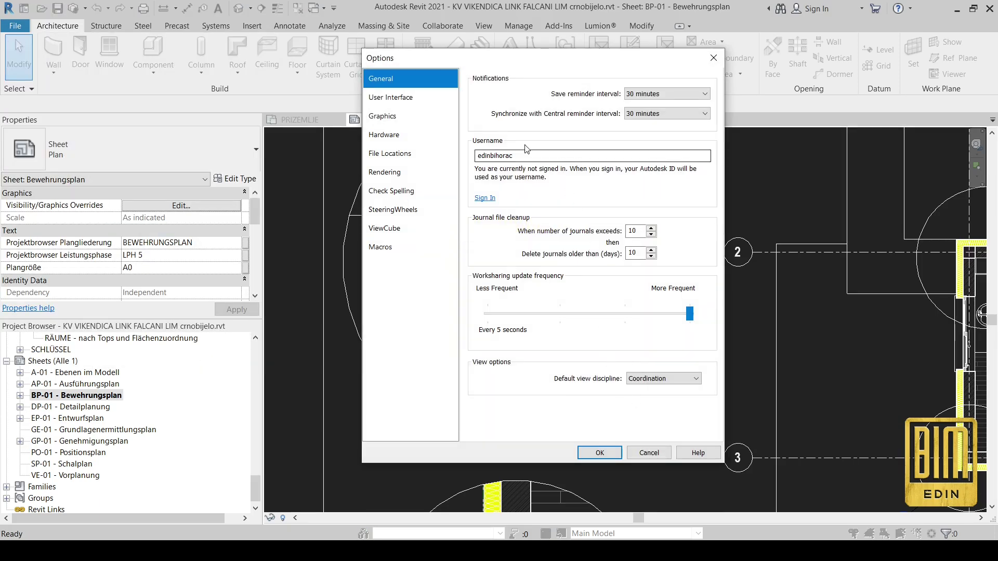
{"action": "left_click", "coordinate": [399, 119]}
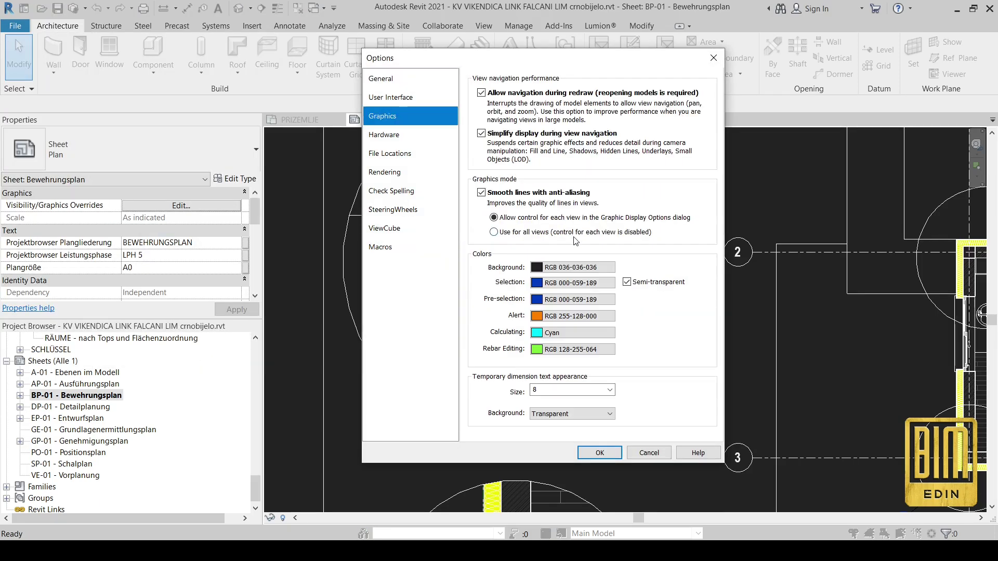
{"action": "left_click", "coordinate": [572, 267]}
{"action": "left_click", "coordinate": [677, 165]}
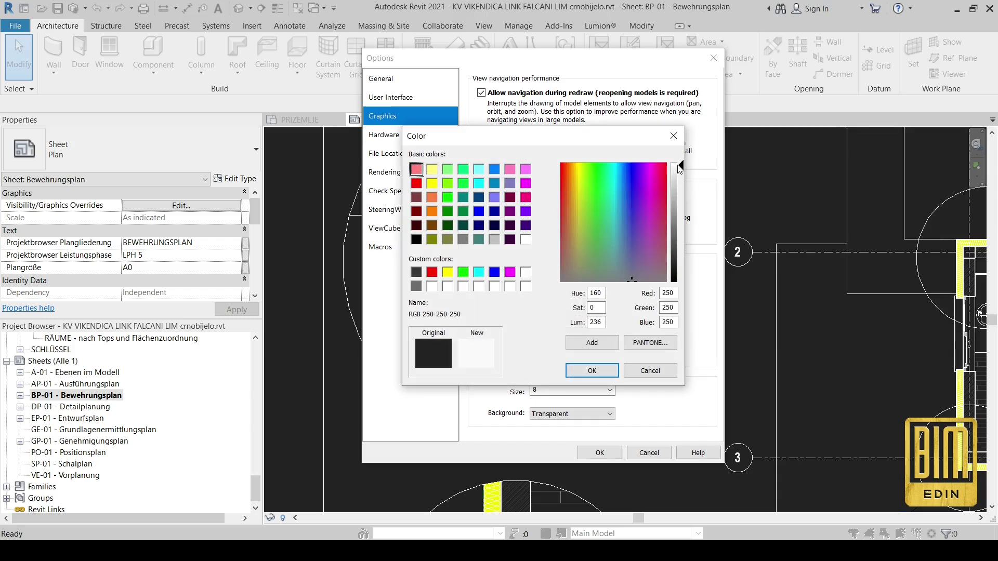
{"action": "left_click", "coordinate": [605, 372]}
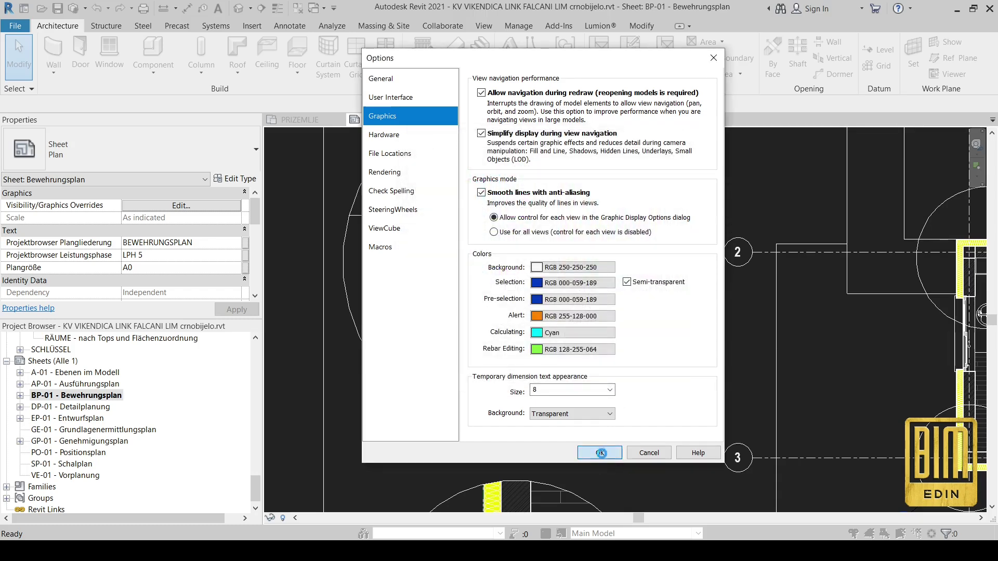
{"action": "left_click", "coordinate": [600, 453]}
Activate the PRIZEMLJE floor plan viewport and select the circular callout around the exterior wall corner by the shower.
{"action": "scroll", "coordinate": [487, 267], "scroll_direction": "down", "scroll_amount": 2}
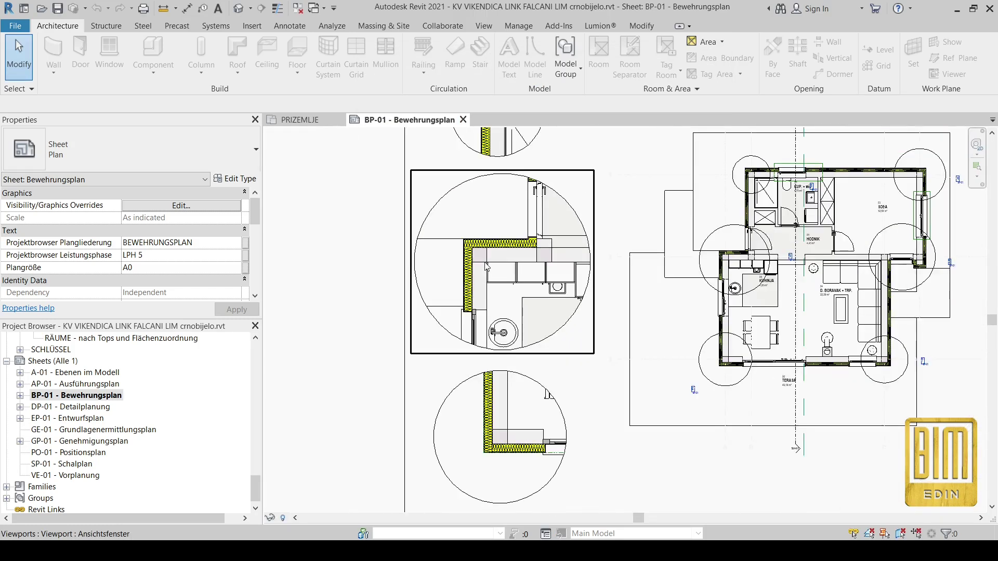
{"action": "scroll", "coordinate": [754, 218], "scroll_direction": "up", "scroll_amount": 5}
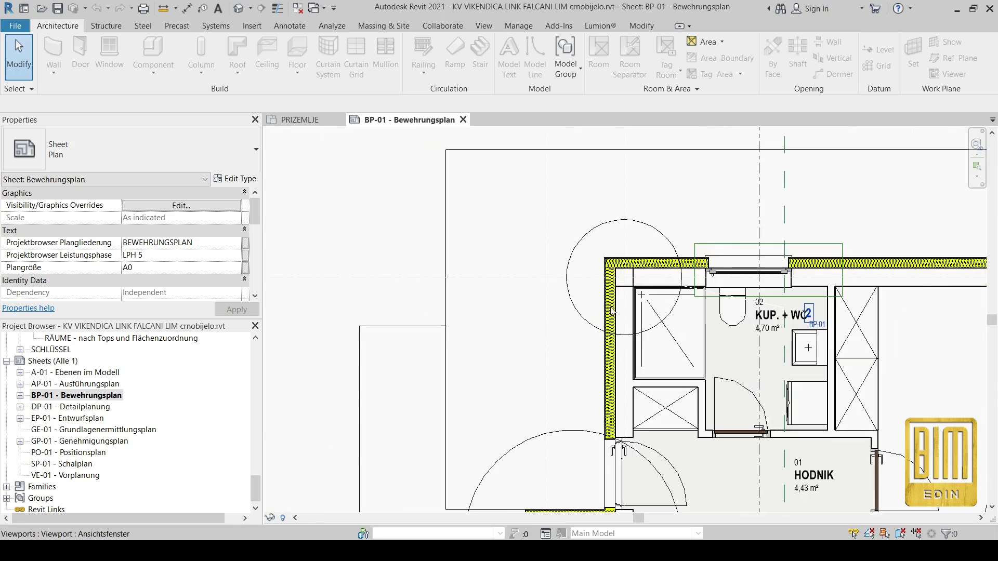
{"action": "scroll", "coordinate": [611, 310], "scroll_direction": "up", "scroll_amount": 2}
{"action": "double_click", "coordinate": [612, 311]}
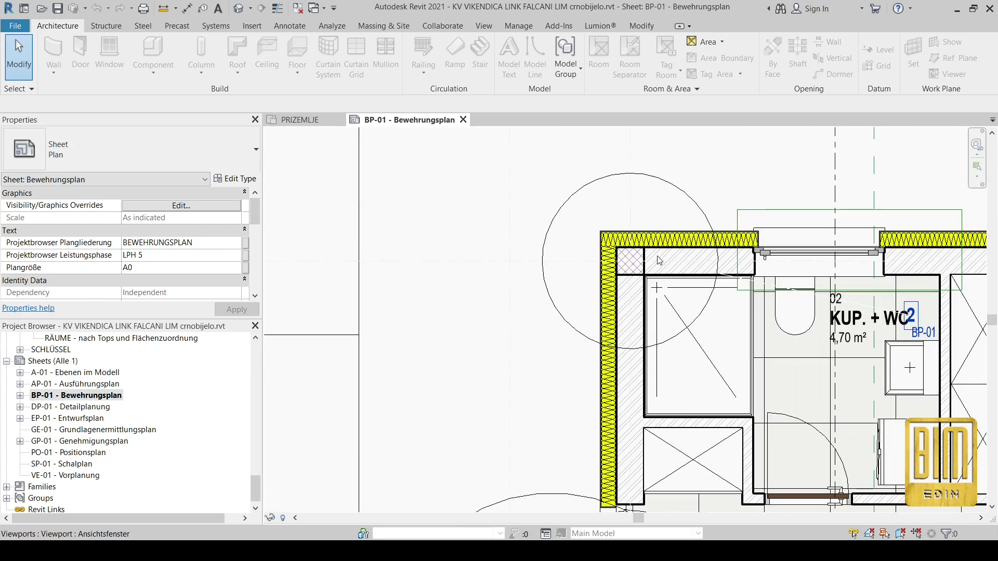
{"action": "left_click", "coordinate": [597, 181]}
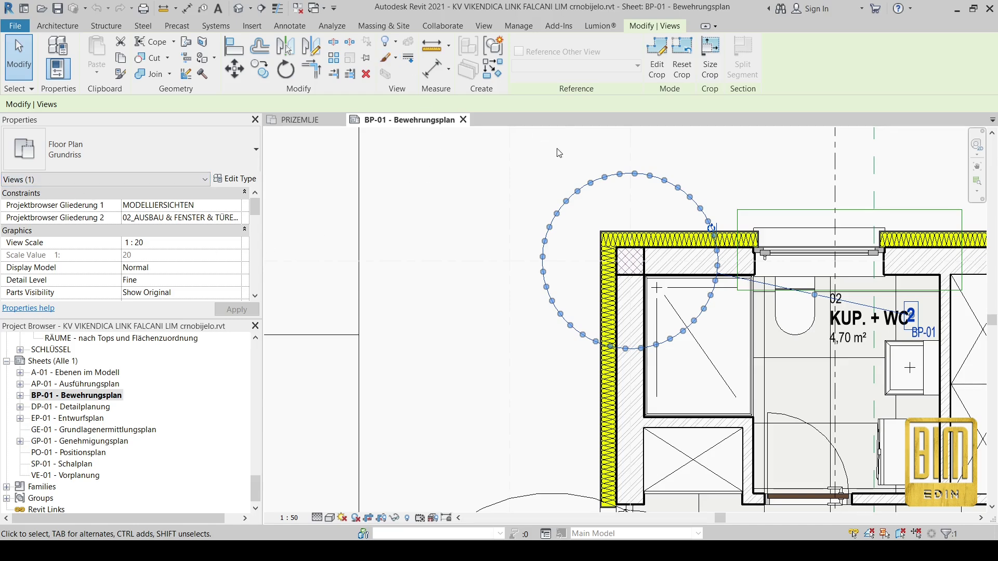
Examine the circular callouts around the exterior wall corners of the floor plan, including those by TERASA.
{"action": "scroll", "coordinate": [587, 204], "scroll_direction": "down", "scroll_amount": 6}
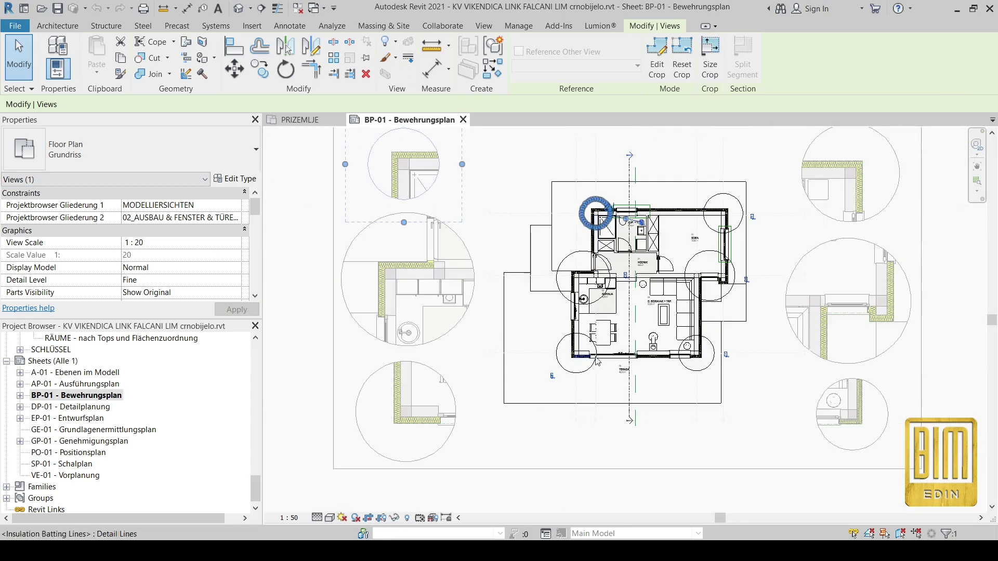
{"action": "scroll", "coordinate": [582, 374], "scroll_direction": "up", "scroll_amount": 1}
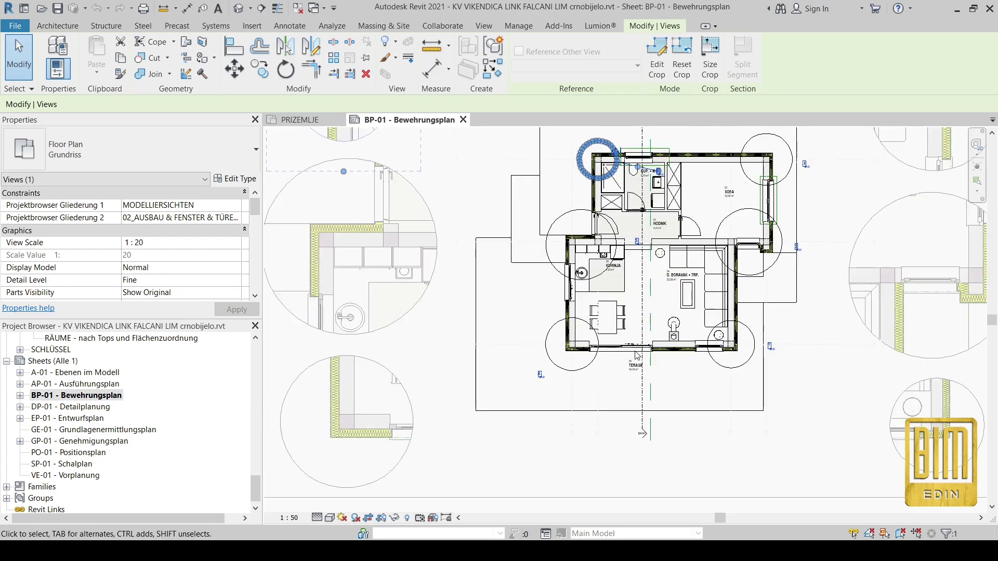
{"action": "scroll", "coordinate": [769, 351], "scroll_direction": "up", "scroll_amount": 4}
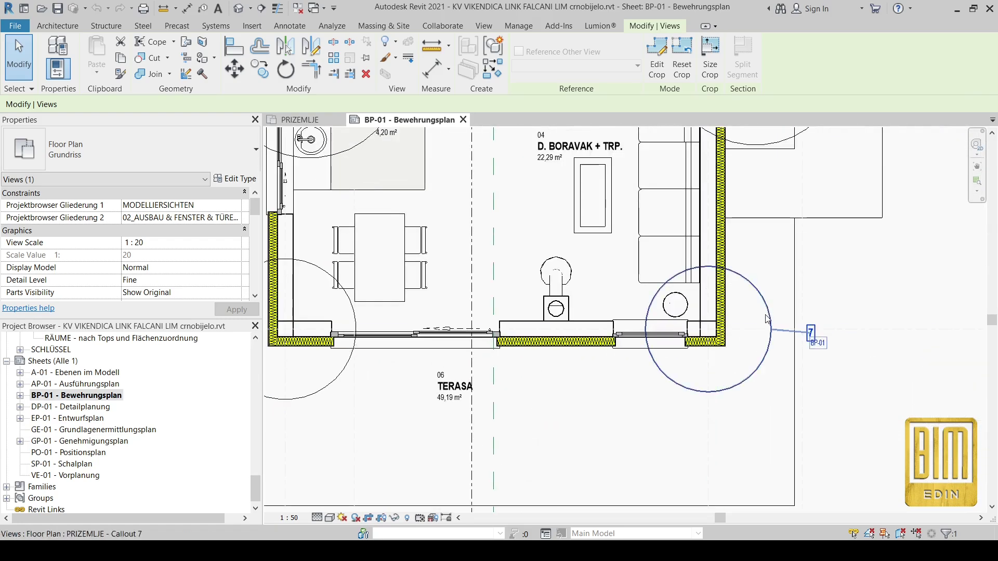
{"action": "middle_click_drag", "start_coordinate": [758, 266], "coordinate": [715, 435]}
{"action": "scroll", "coordinate": [719, 423], "scroll_direction": "down", "scroll_amount": 1}
{"action": "middle_click_drag", "start_coordinate": [614, 303], "coordinate": [634, 344]}
{"action": "scroll", "coordinate": [566, 226], "scroll_direction": "up", "scroll_amount": 5}
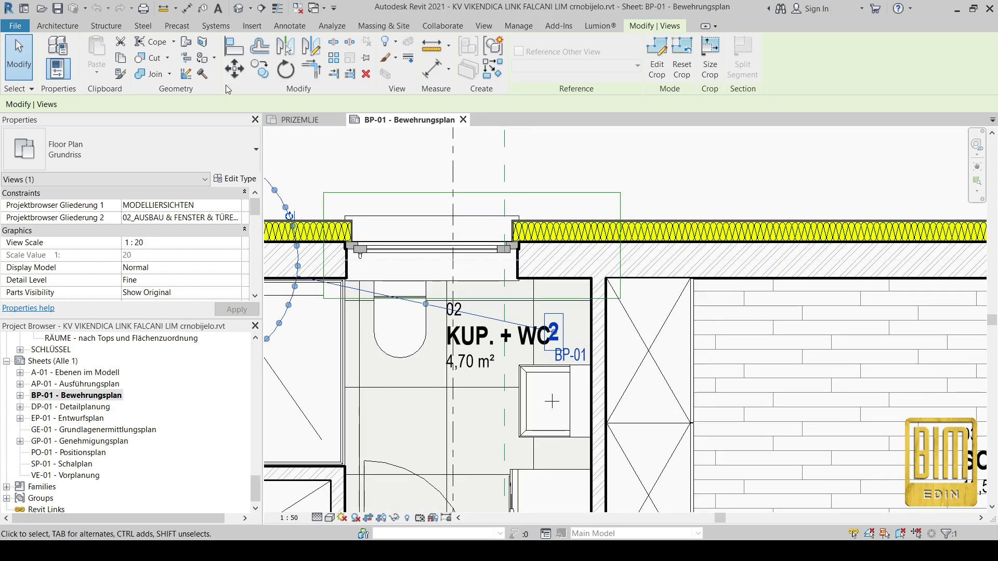
Create a rectangular callout over the upper exterior wall, spanning from the KUP. + WC window into the SOBA room.
{"action": "left_click", "coordinate": [484, 26]}
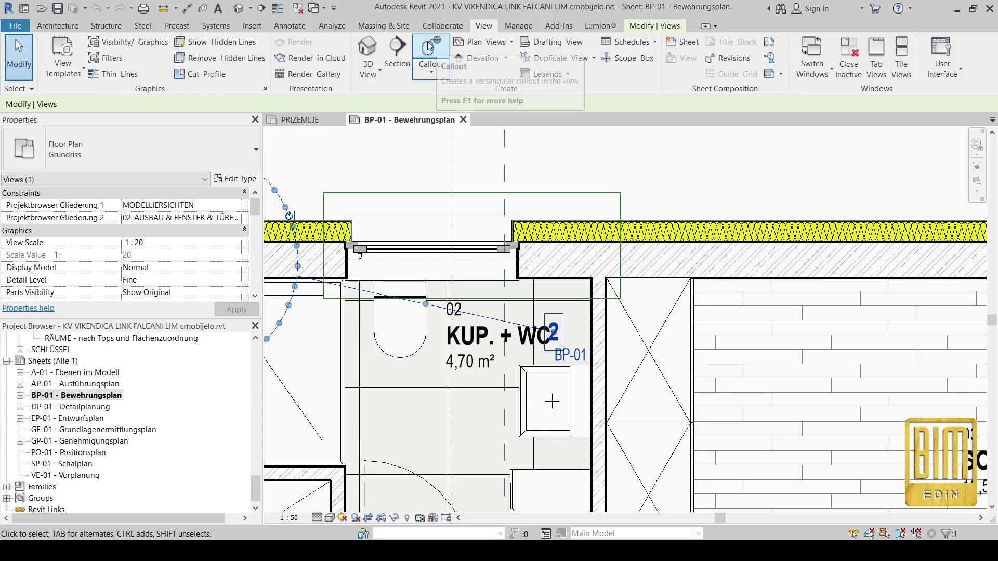
{"action": "left_click", "coordinate": [431, 69]}
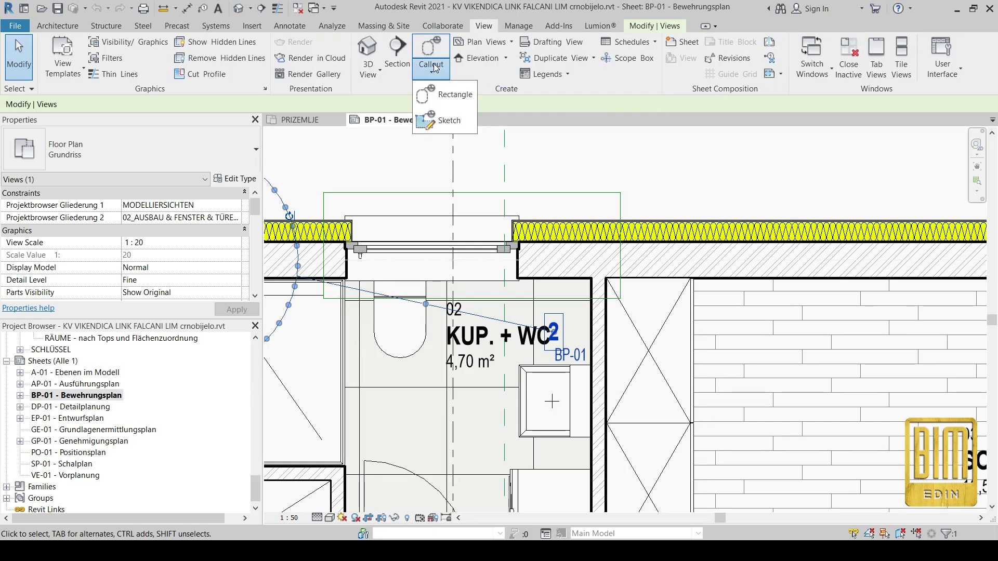
{"action": "left_click", "coordinate": [445, 96]}
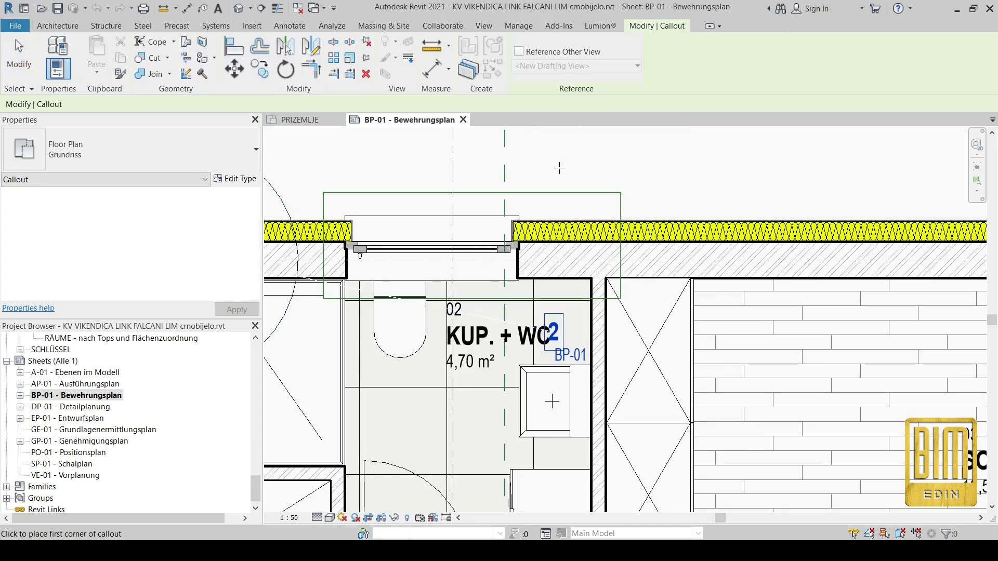
{"action": "left_click", "coordinate": [400, 140]}
{"action": "left_click", "coordinate": [773, 370]}
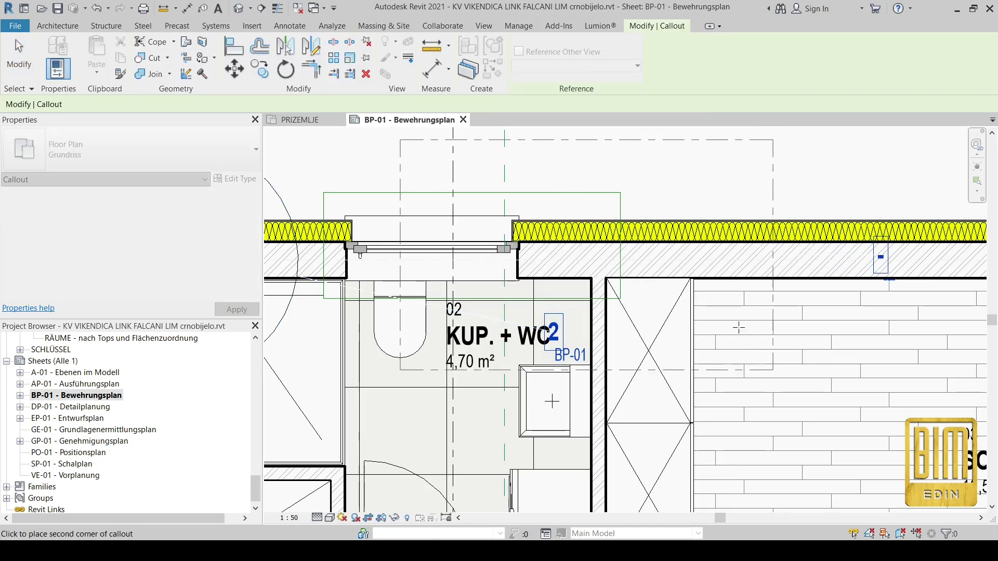
{"action": "key", "text": "Escape"}
{"action": "middle_click_drag", "start_coordinate": [593, 171], "coordinate": [584, 206]}
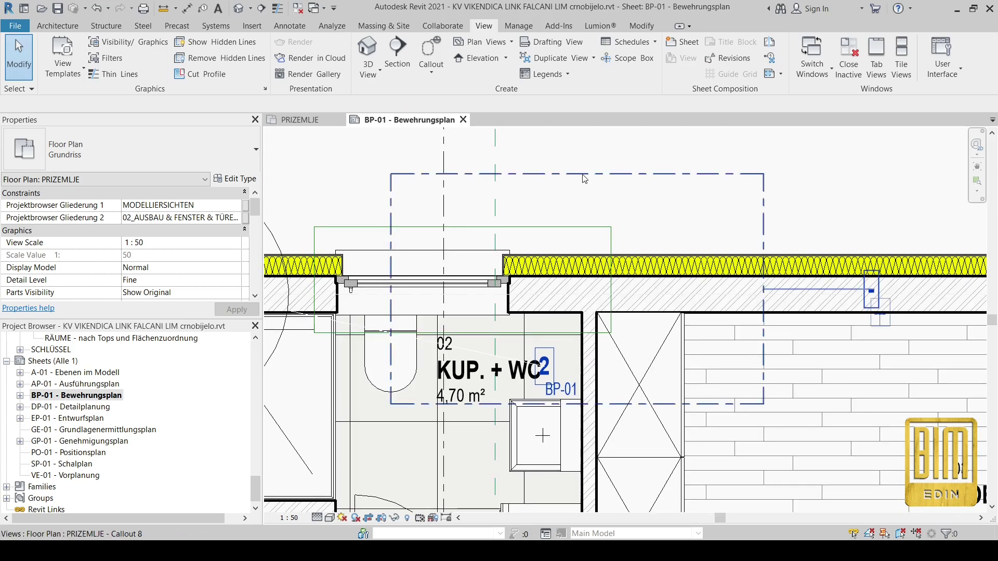
Edit the crop of the new rectangular callout and delete its rectangular boundary lines.
{"action": "left_click", "coordinate": [582, 175]}
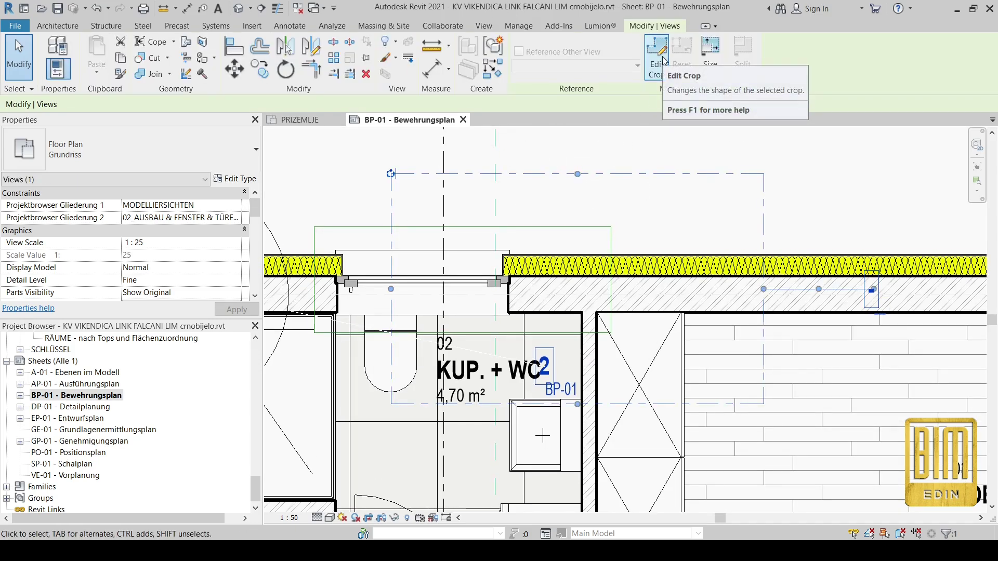
{"action": "left_click", "coordinate": [484, 26]}
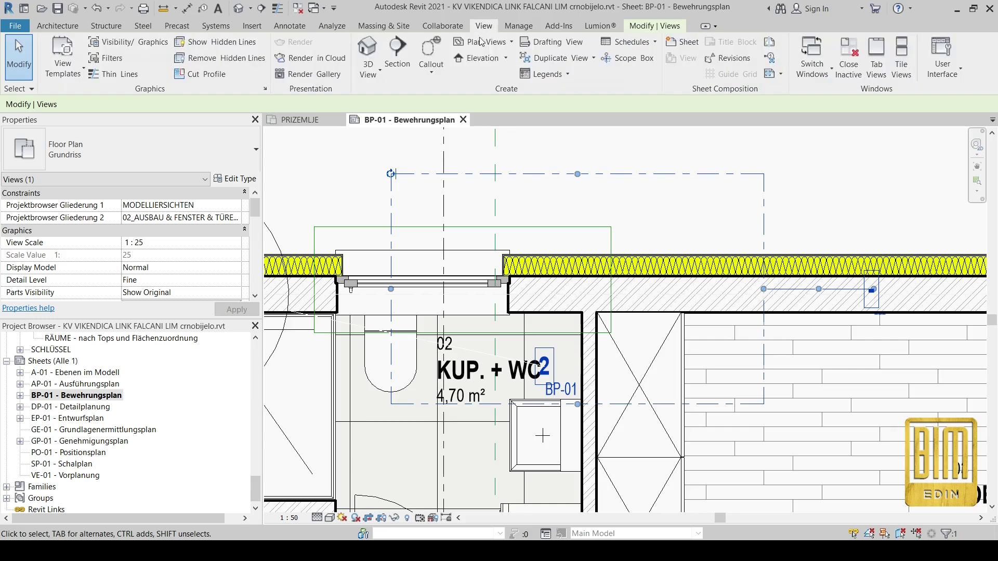
{"action": "left_click", "coordinate": [431, 68]}
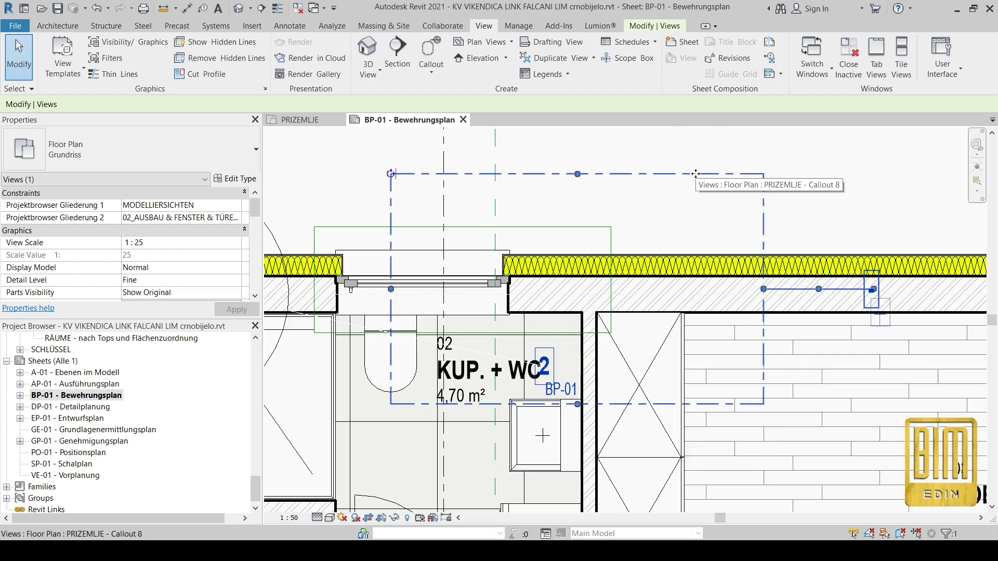
{"action": "left_click", "coordinate": [677, 174]}
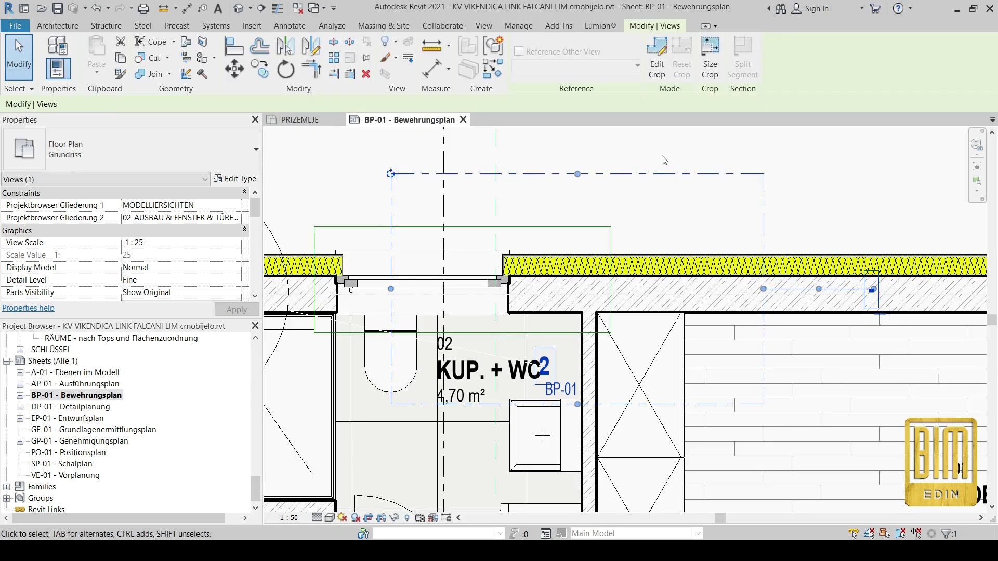
{"action": "left_click", "coordinate": [656, 67]}
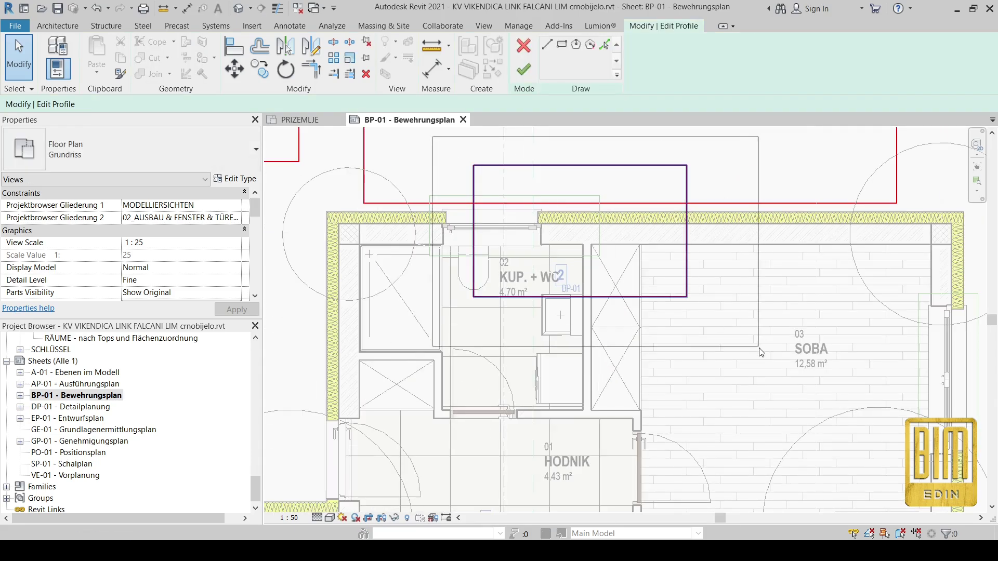
{"action": "left_click_drag", "start_coordinate": [759, 348], "coordinate": [763, 351]}
{"action": "right_click", "coordinate": [763, 351]}
{"action": "left_click", "coordinate": [781, 218]}
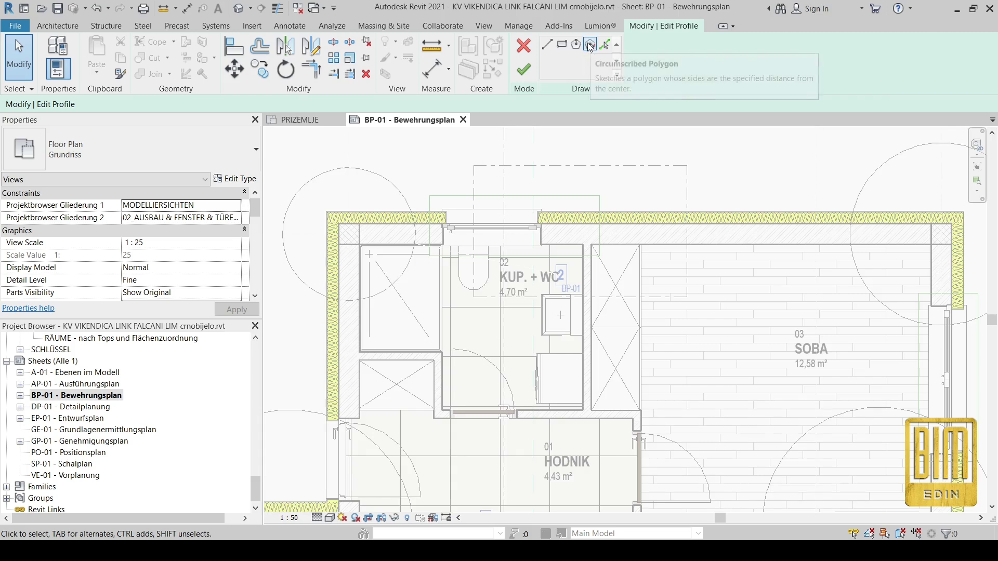
Sketch a 36-sided circumscribed polygon of about 100 cm radius at the wall junction beside KUP. + WC and finish the crop edit.
{"action": "left_click", "coordinate": [593, 49]}
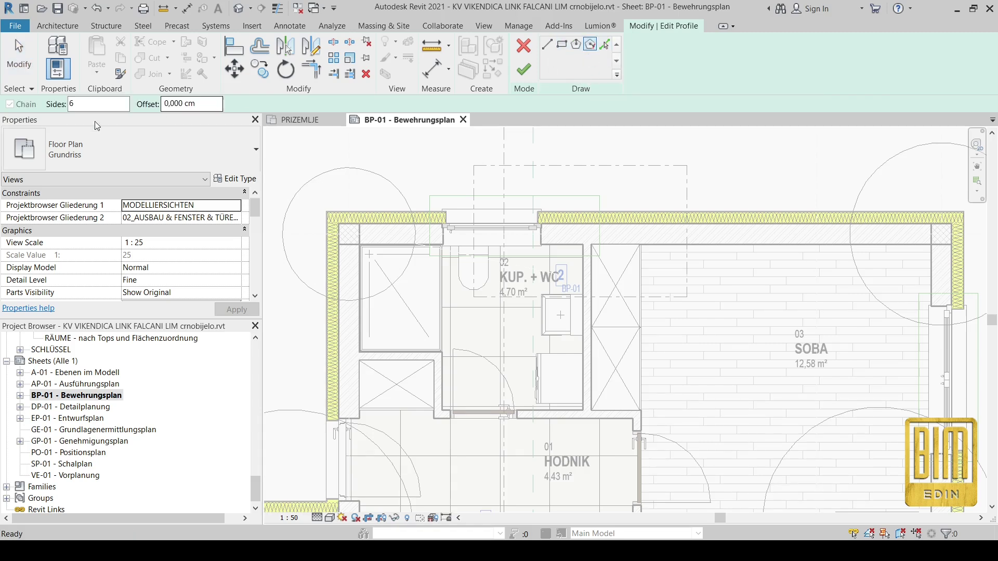
{"action": "left_click_drag", "start_coordinate": [78, 104], "coordinate": [62, 104]}
{"action": "type", "text": "36"}
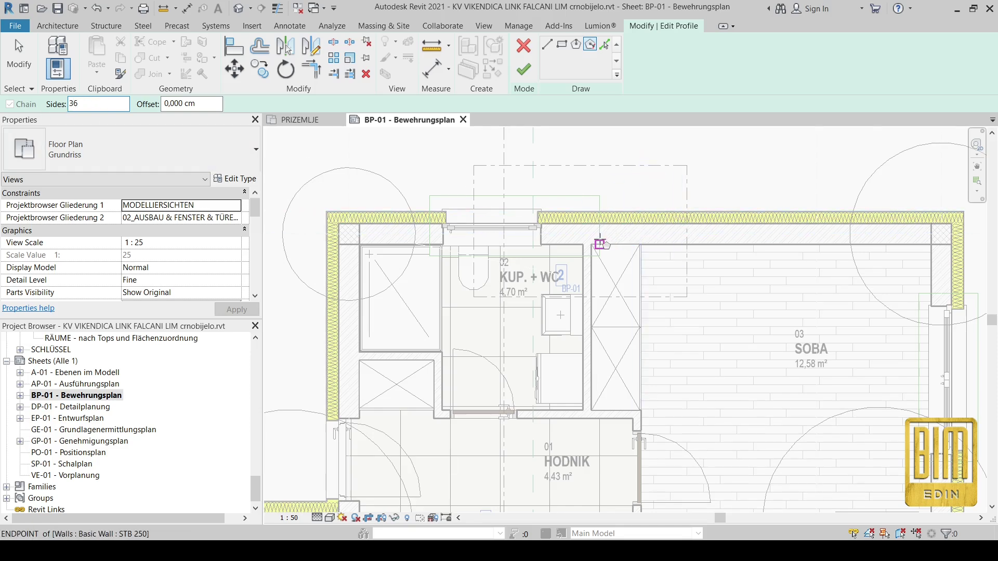
{"action": "scroll", "coordinate": [600, 243], "scroll_direction": "up", "scroll_amount": 3}
{"action": "left_click", "coordinate": [587, 252]}
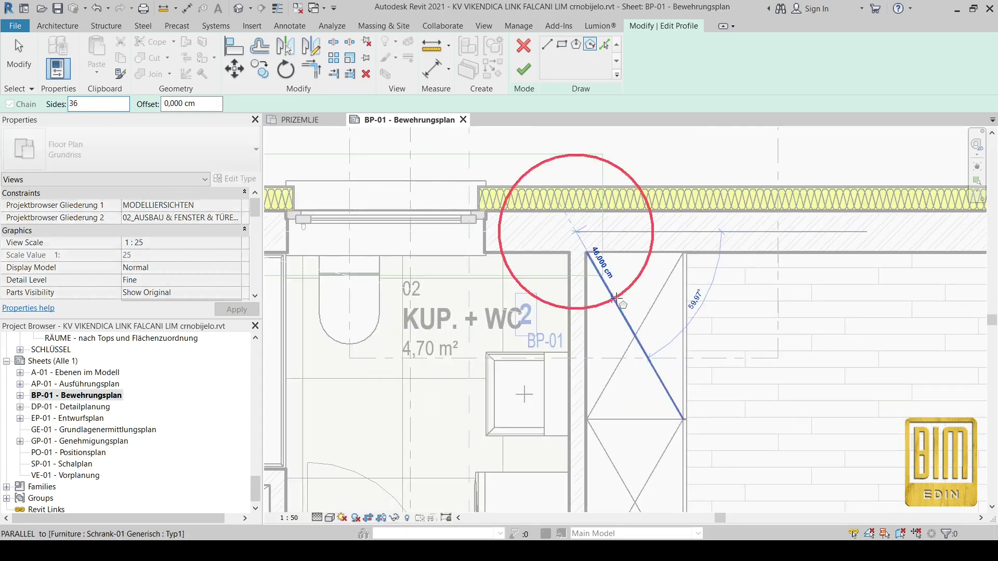
{"action": "scroll", "coordinate": [616, 298], "scroll_direction": "down", "scroll_amount": 2}
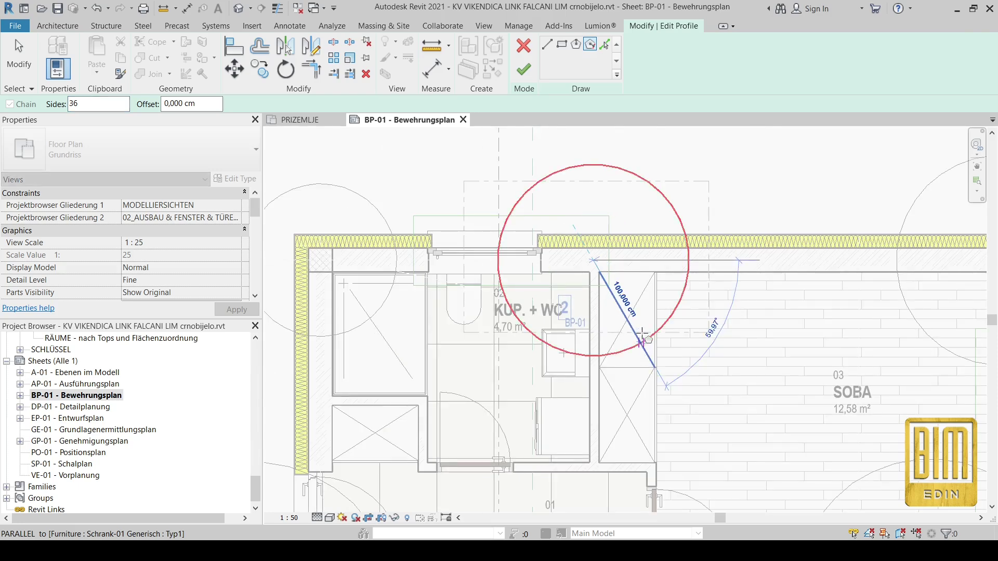
{"action": "left_click", "coordinate": [642, 334]}
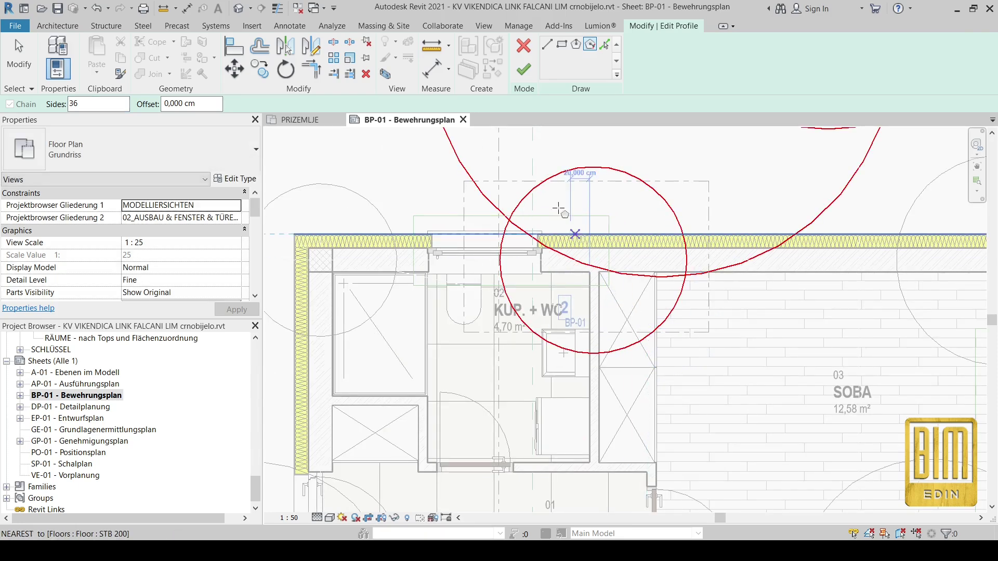
{"action": "left_click", "coordinate": [524, 69]}
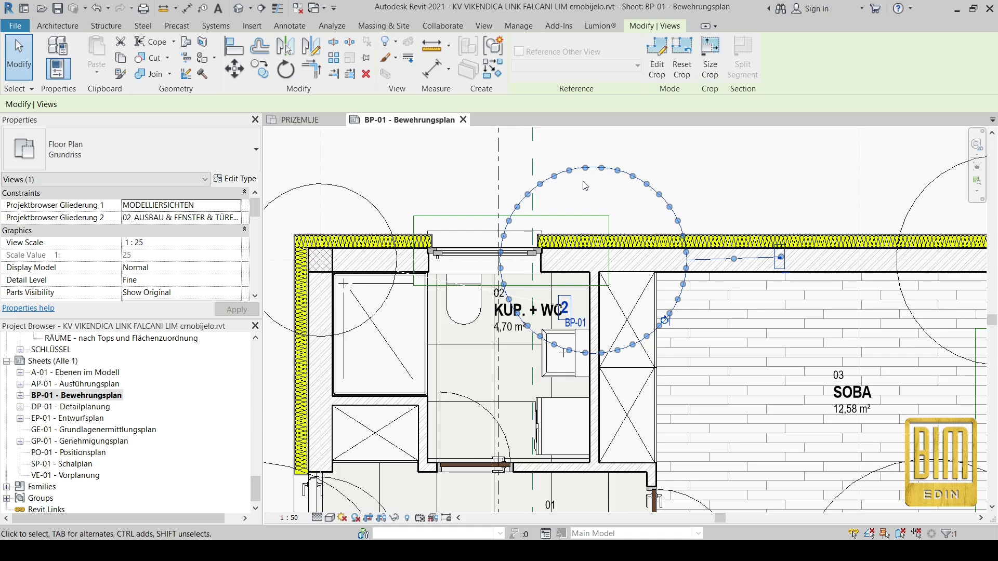
Open the floor plan view PRIZEMLJE - Callout 8 and select its circular crop boundary.
{"action": "scroll", "coordinate": [517, 254], "scroll_direction": "up", "scroll_amount": 1}
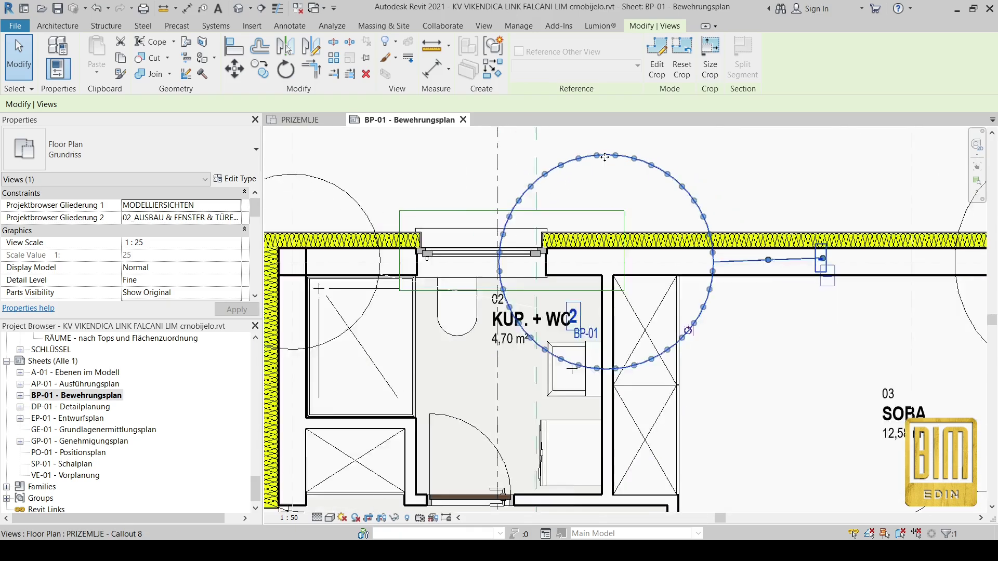
{"action": "scroll", "coordinate": [604, 157], "scroll_direction": "down", "scroll_amount": 1}
{"action": "scroll", "coordinate": [109, 396], "scroll_direction": "up", "scroll_amount": 6}
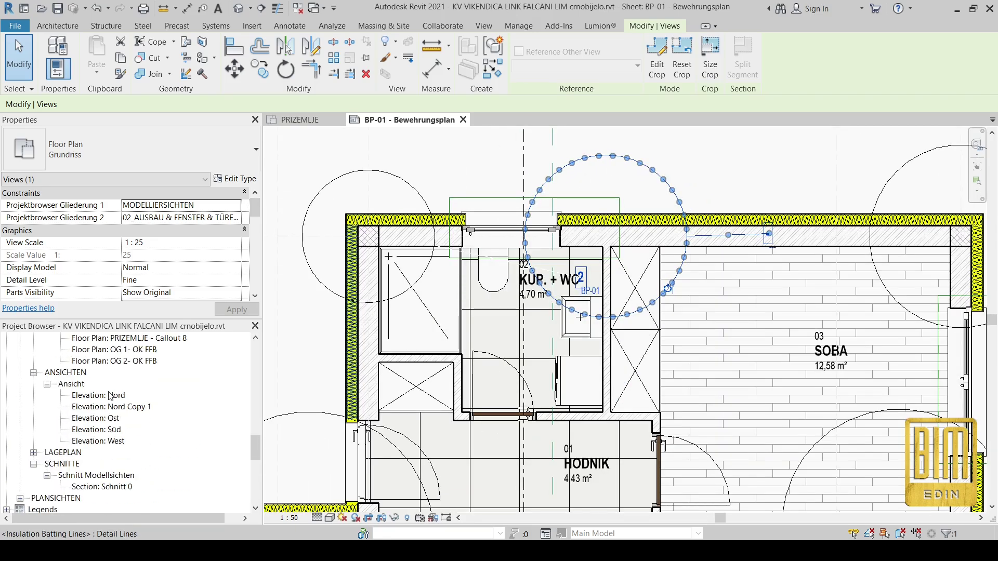
{"action": "scroll", "coordinate": [110, 396], "scroll_direction": "up", "scroll_amount": 4}
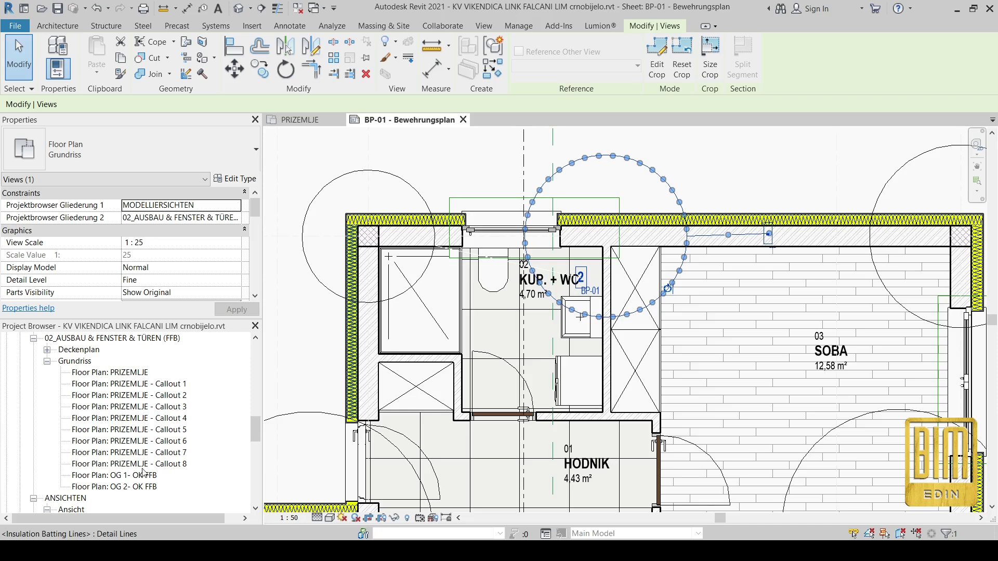
{"action": "scroll", "coordinate": [143, 471], "scroll_direction": "down", "scroll_amount": 1}
{"action": "double_click", "coordinate": [125, 431]}
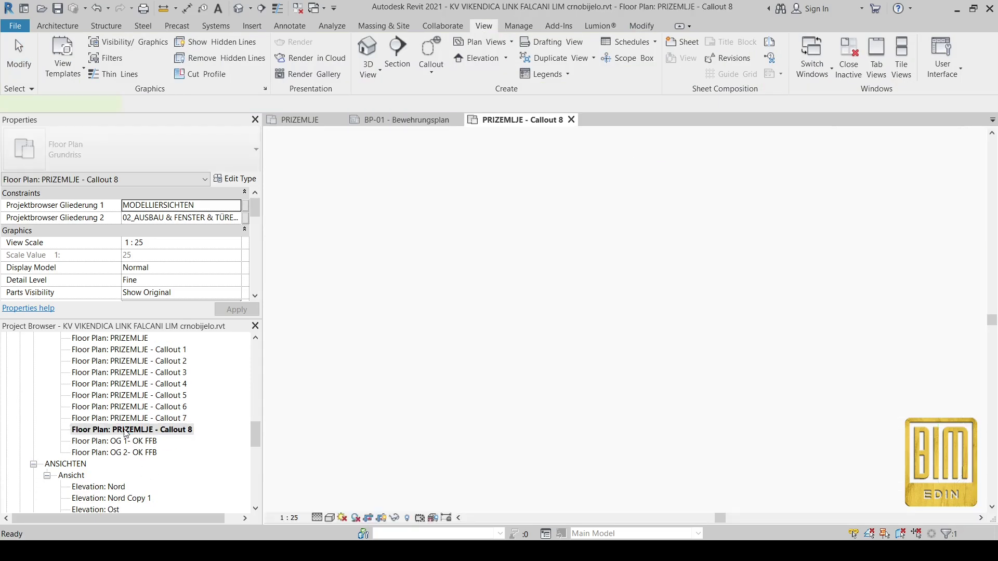
{"action": "left_click", "coordinate": [626, 208]}
{"action": "scroll", "coordinate": [626, 208], "scroll_direction": "up", "scroll_amount": 5}
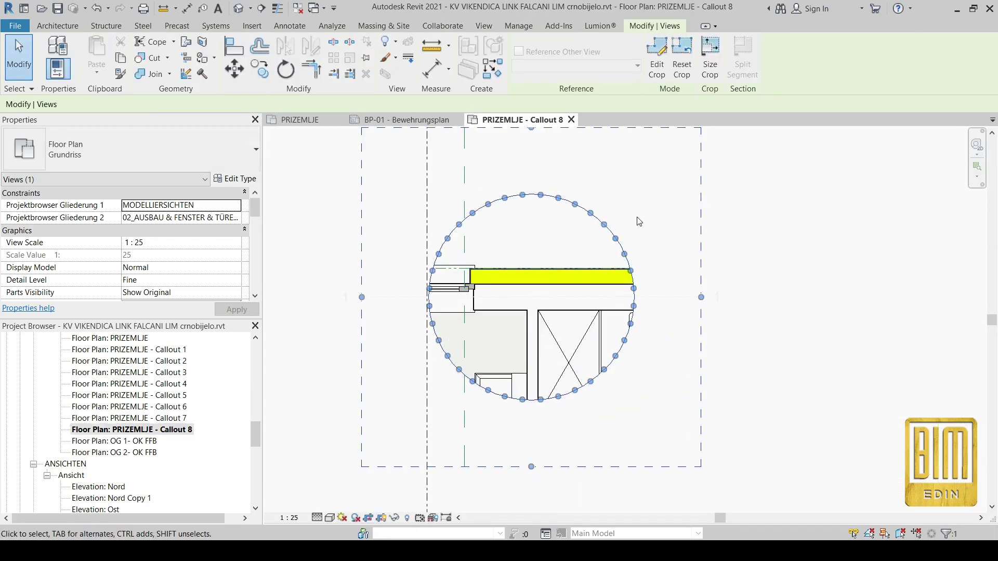
Hide the vertical section line as an element in the callout view and check the circular detail.
{"action": "left_click", "coordinate": [641, 218]}
{"action": "right_click", "coordinate": [427, 192]}
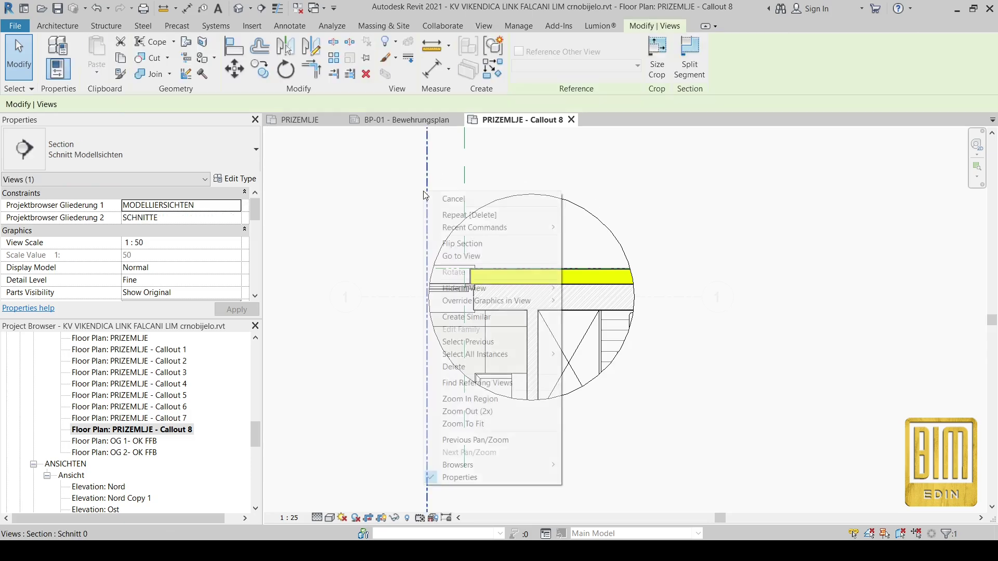
{"action": "mouse_move", "coordinate": [468, 289]}
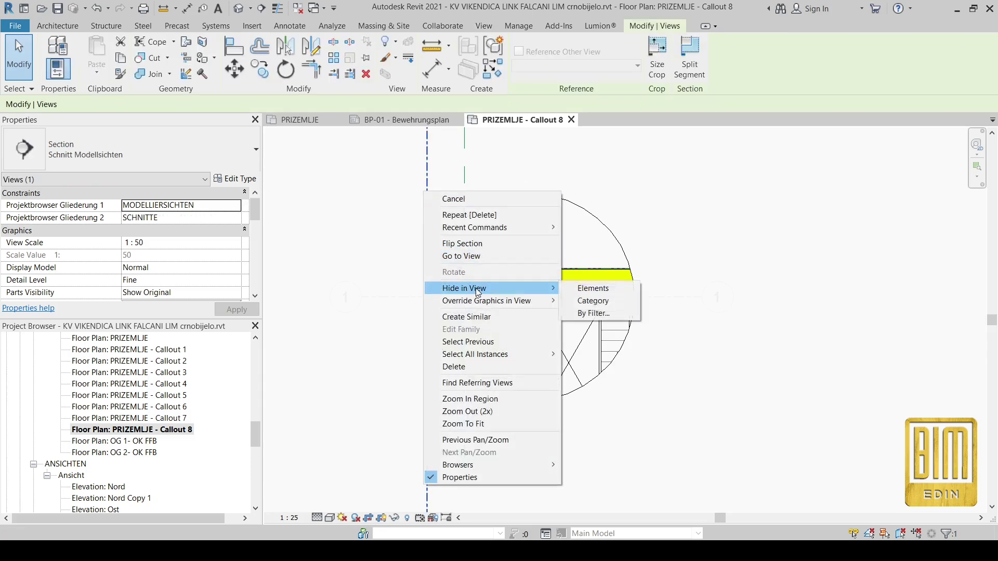
{"action": "left_click", "coordinate": [599, 290]}
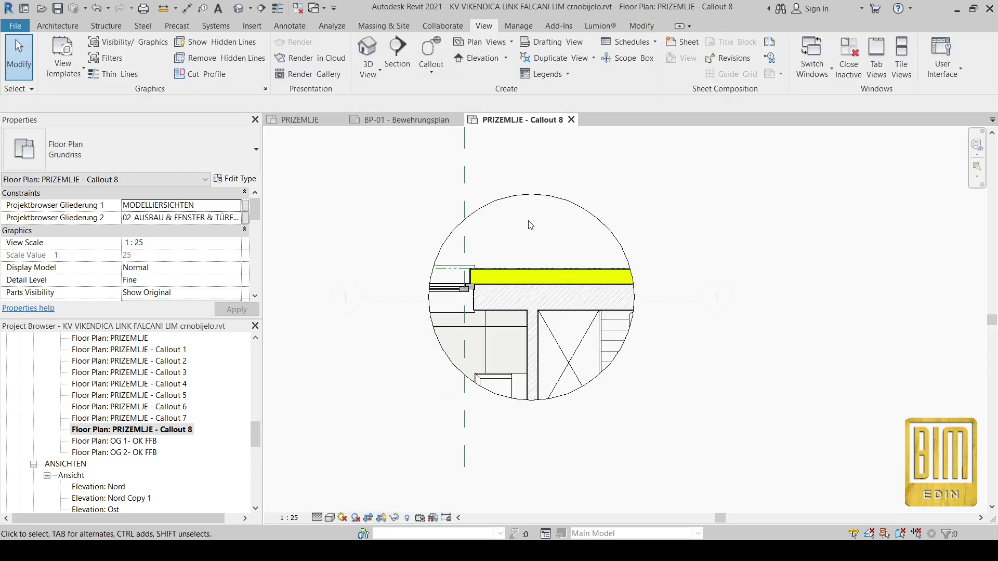
{"action": "scroll", "coordinate": [530, 225], "scroll_direction": "up", "scroll_amount": 2}
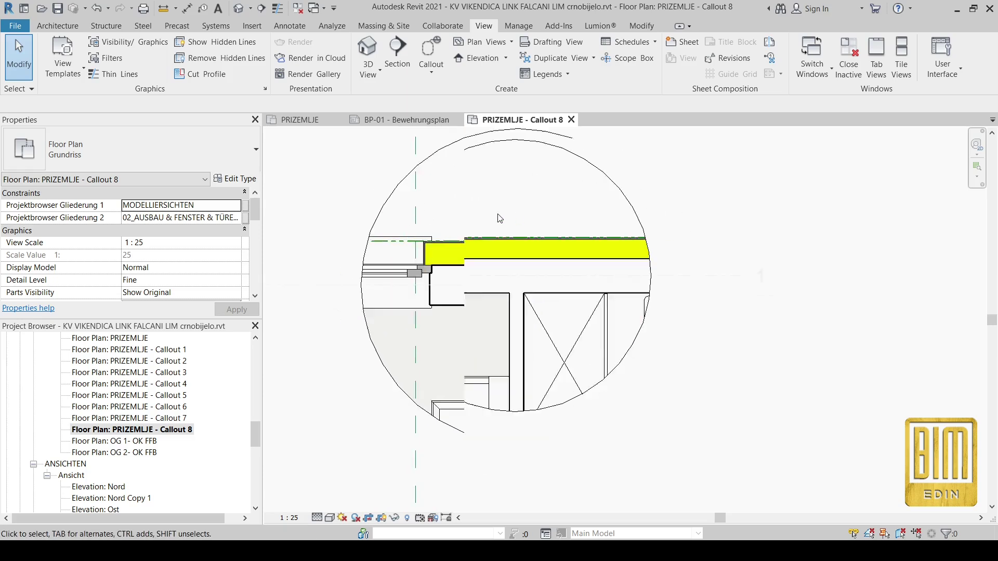
{"action": "scroll", "coordinate": [500, 218], "scroll_direction": "down", "scroll_amount": 3}
Inspect the 3D details on sheet DP-01 - Detailplanung and return to sheet BP-01 - Bewehrungsplan.
{"action": "scroll", "coordinate": [146, 429], "scroll_direction": "down", "scroll_amount": 10}
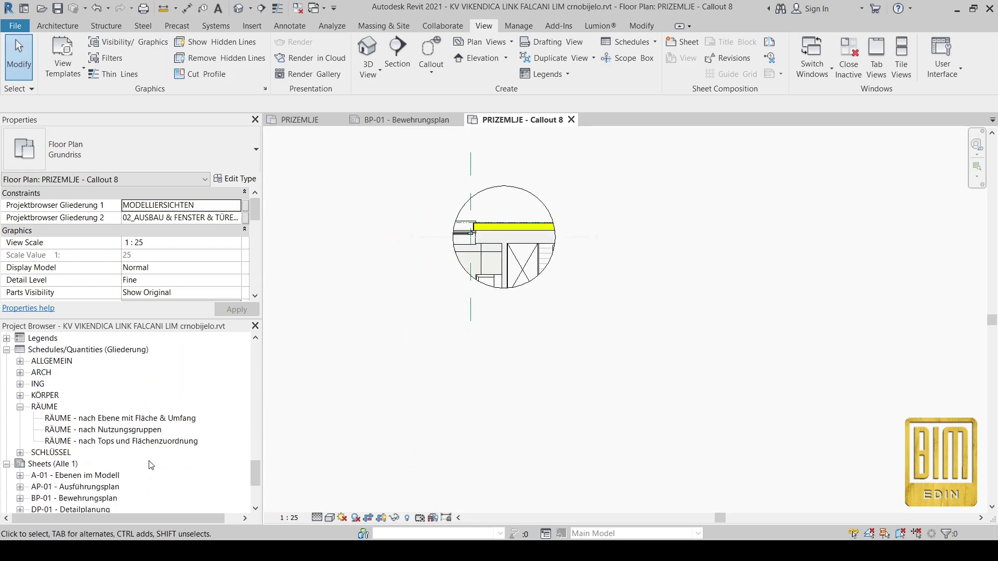
{"action": "scroll", "coordinate": [151, 464], "scroll_direction": "down", "scroll_amount": 2}
{"action": "double_click", "coordinate": [54, 452]}
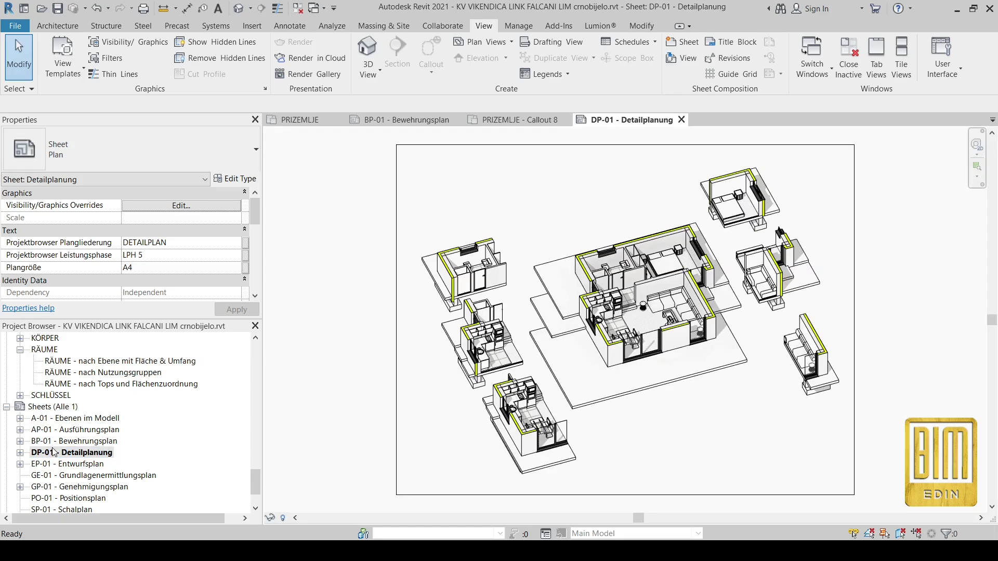
{"action": "scroll", "coordinate": [463, 266], "scroll_direction": "up", "scroll_amount": 2}
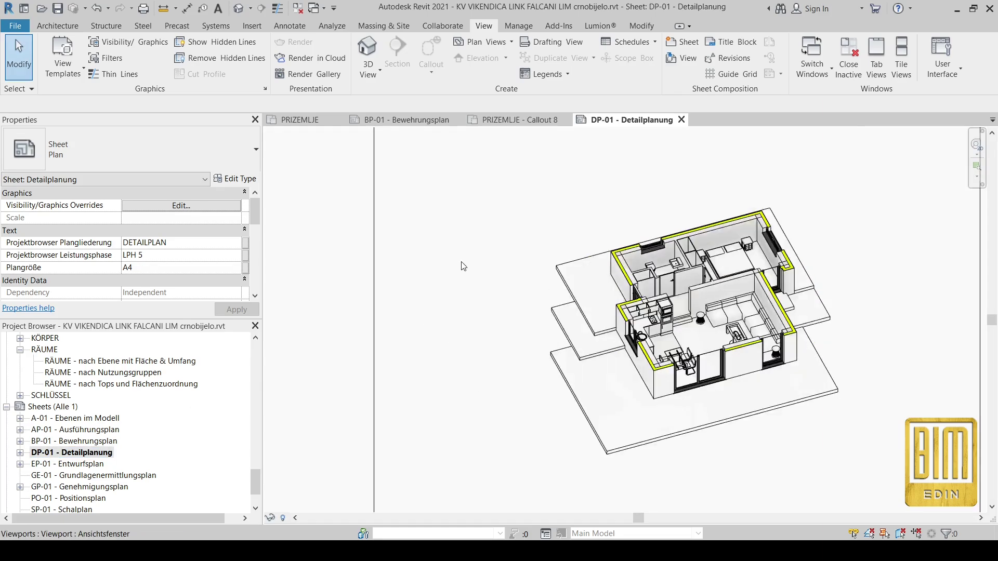
{"action": "scroll", "coordinate": [463, 267], "scroll_direction": "up", "scroll_amount": 3}
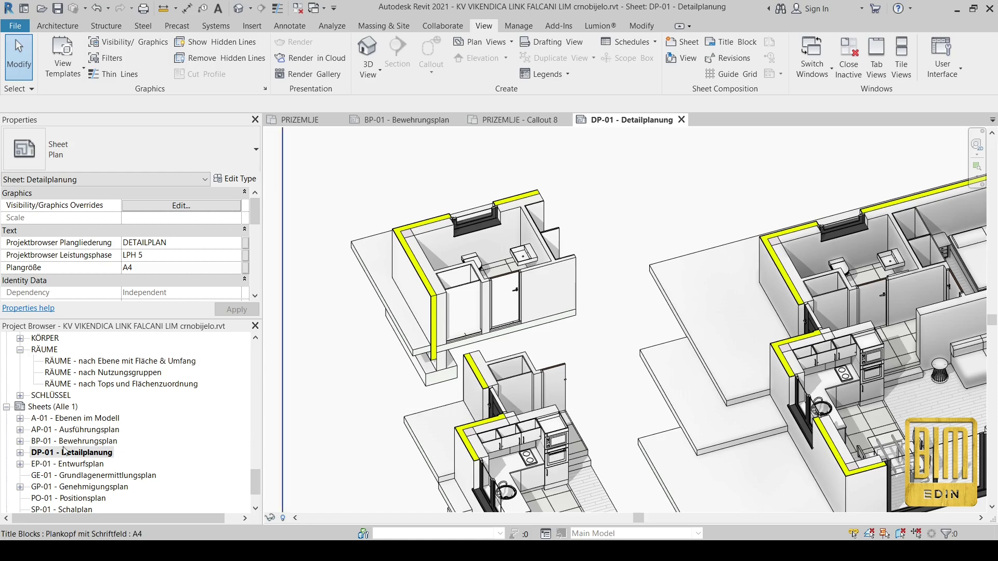
{"action": "double_click", "coordinate": [73, 440]}
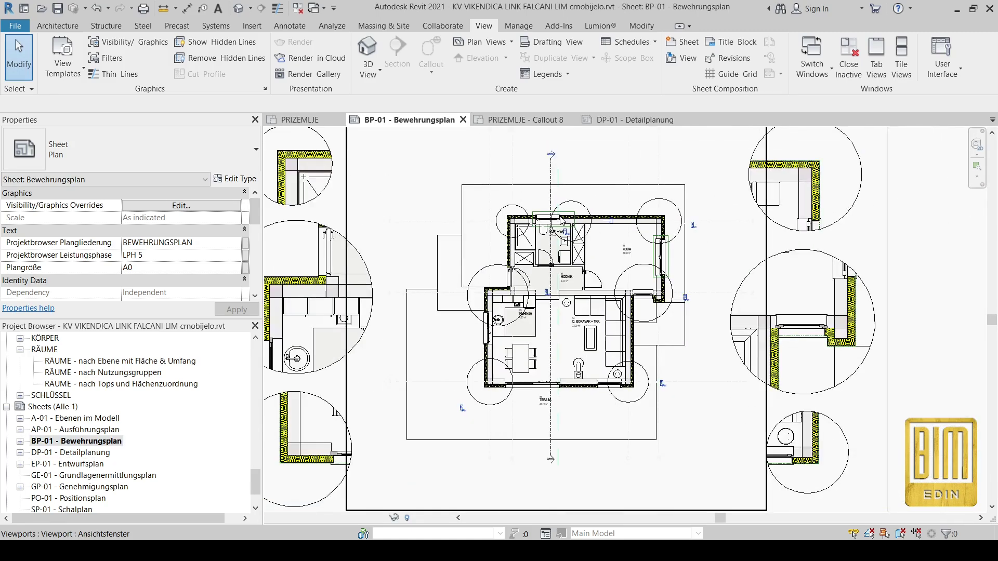
Place the floor plan view PRIZEMLJE - Callout 8 on the sheet, above the main floor plan.
{"action": "scroll", "coordinate": [154, 396], "scroll_direction": "up", "scroll_amount": 2}
{"action": "scroll", "coordinate": [154, 397], "scroll_direction": "up", "scroll_amount": 10}
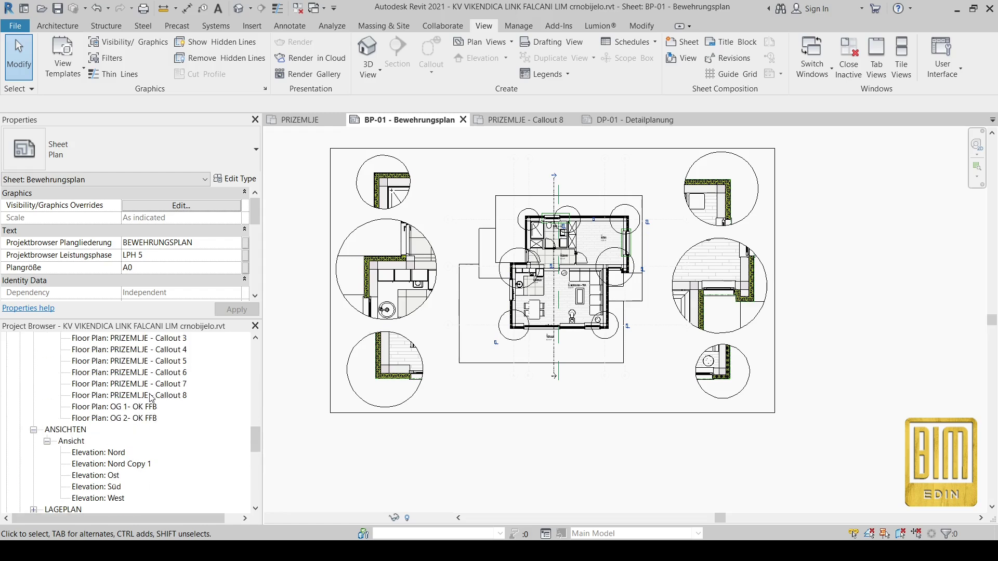
{"action": "left_click", "coordinate": [143, 396]}
{"action": "left_click_drag", "start_coordinate": [260, 412], "coordinate": [448, 284]}
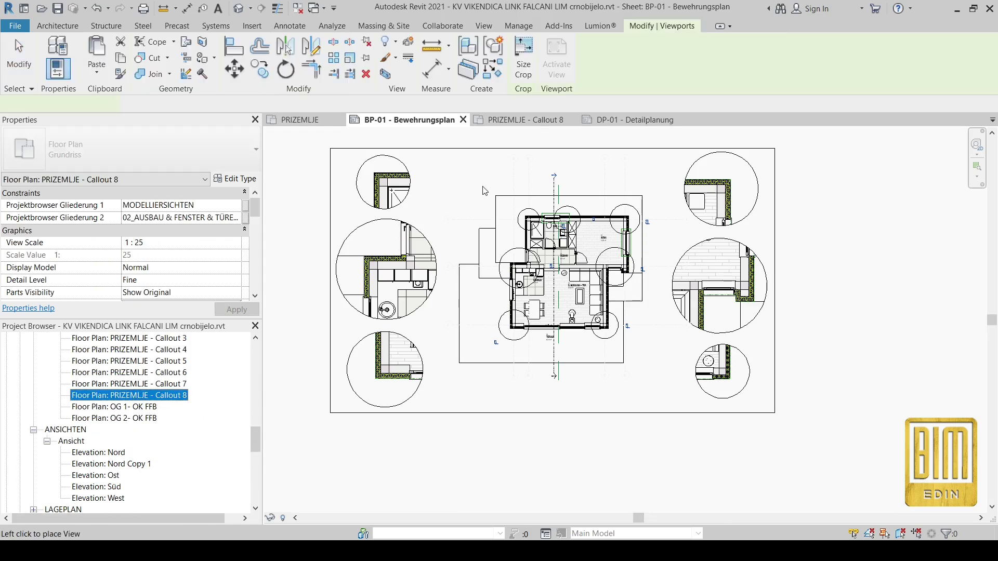
{"action": "left_click", "coordinate": [567, 179]}
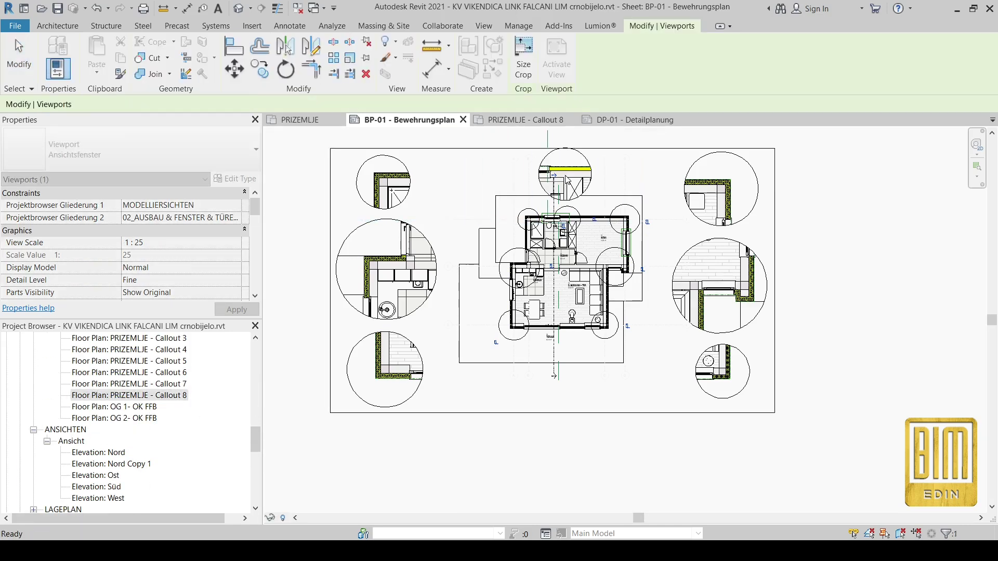
Move the Callout 8 viewport beside the upper-left corner detail and nudge it down into line with that detail.
{"action": "scroll", "coordinate": [567, 179], "scroll_direction": "up", "scroll_amount": 3}
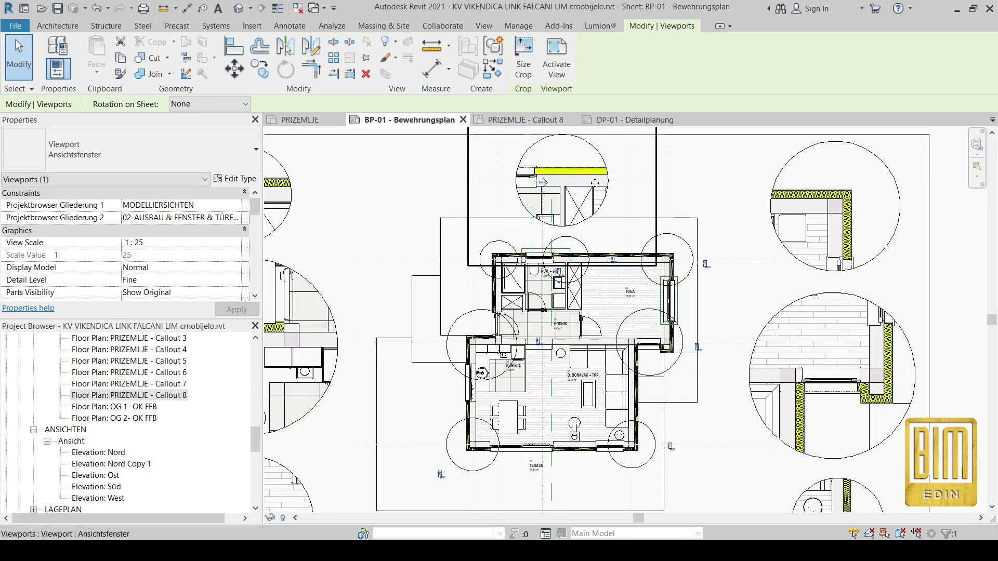
{"action": "scroll", "coordinate": [594, 183], "scroll_direction": "down", "scroll_amount": 1}
{"action": "left_click_drag", "start_coordinate": [594, 183], "coordinate": [419, 200]}
{"action": "middle_click_drag", "start_coordinate": [404, 196], "coordinate": [523, 236]}
{"action": "scroll", "coordinate": [523, 236], "scroll_direction": "up", "scroll_amount": 2}
{"action": "left_click_drag", "start_coordinate": [519, 211], "coordinate": [522, 221]}
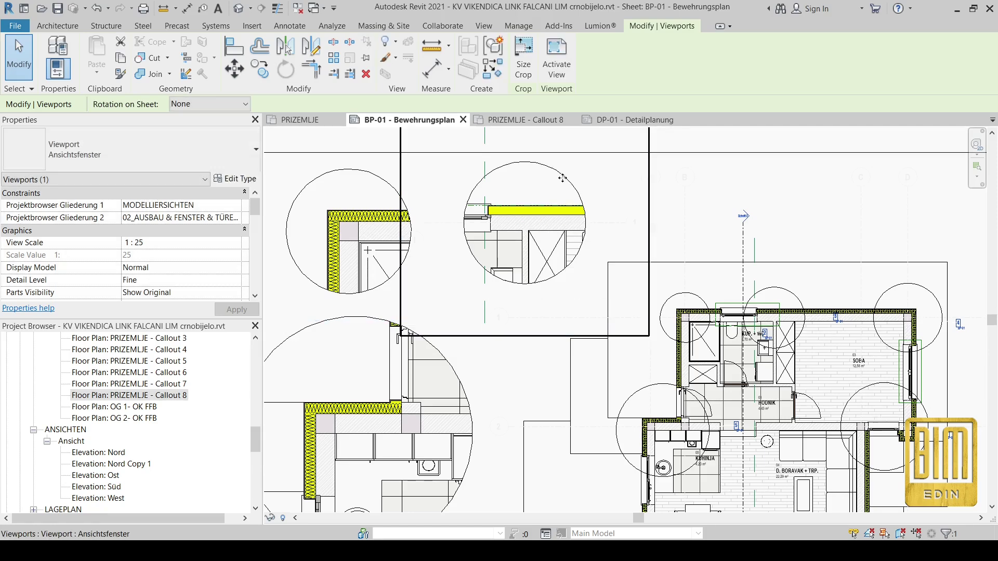
{"action": "scroll", "coordinate": [519, 227], "scroll_direction": "down", "scroll_amount": 3}
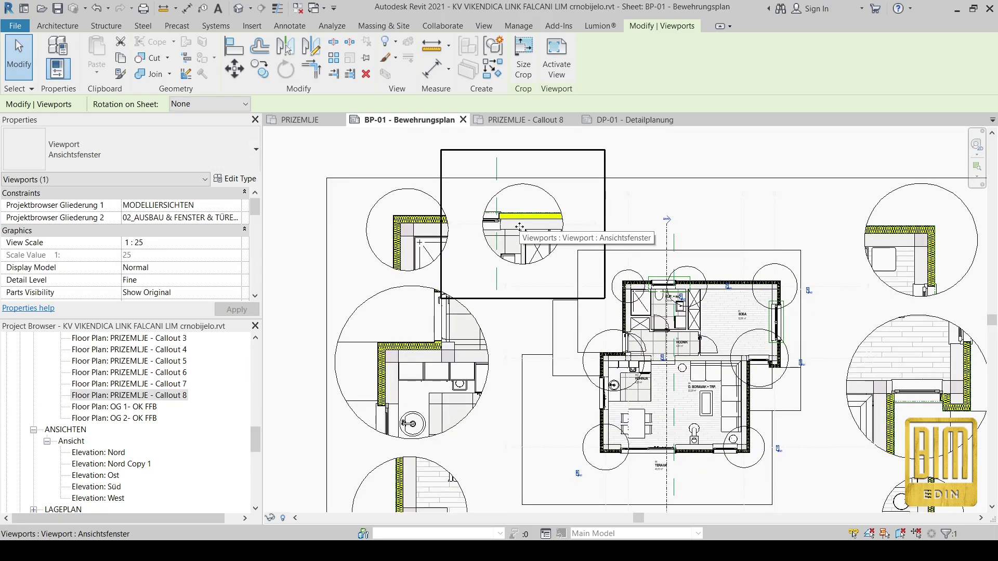
{"action": "key", "text": "Down"}
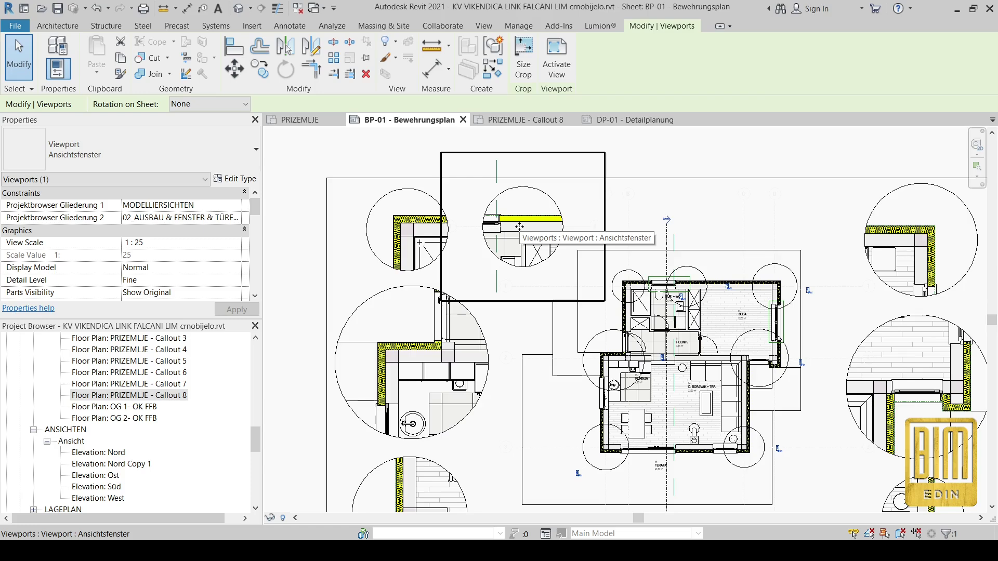
{"action": "scroll", "coordinate": [605, 211], "scroll_direction": "down", "scroll_amount": 2}
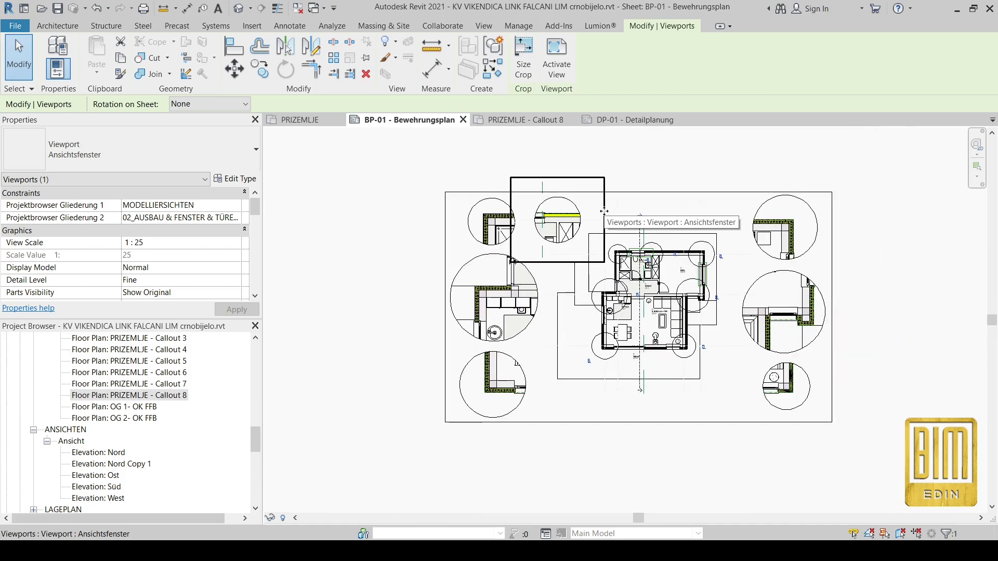
Open the default 3D view in isometric orientation, go through its copies and examine the exploded roof structure in {3D} Copy 4.
{"action": "left_click", "coordinate": [245, 10]}
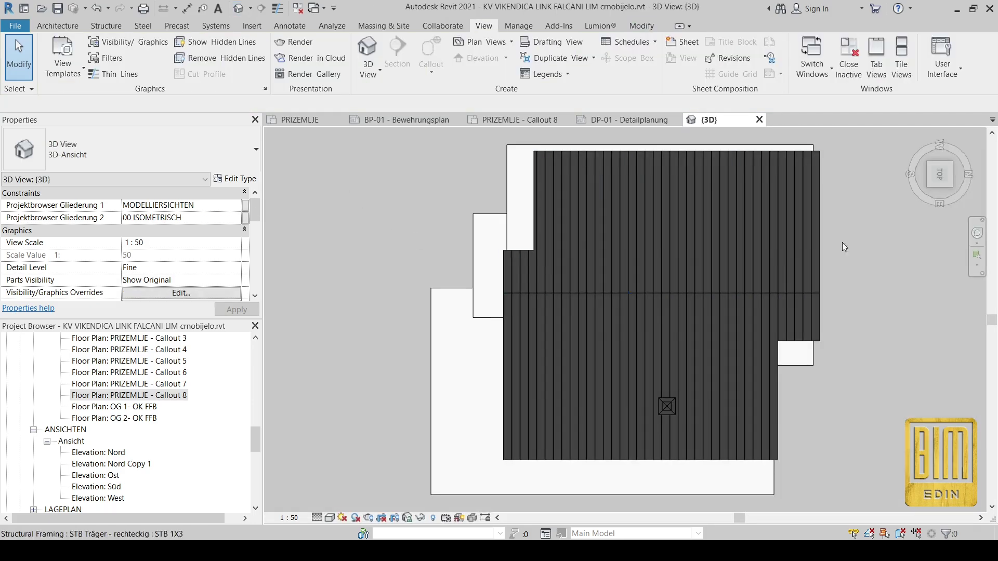
{"action": "left_click", "coordinate": [945, 179]}
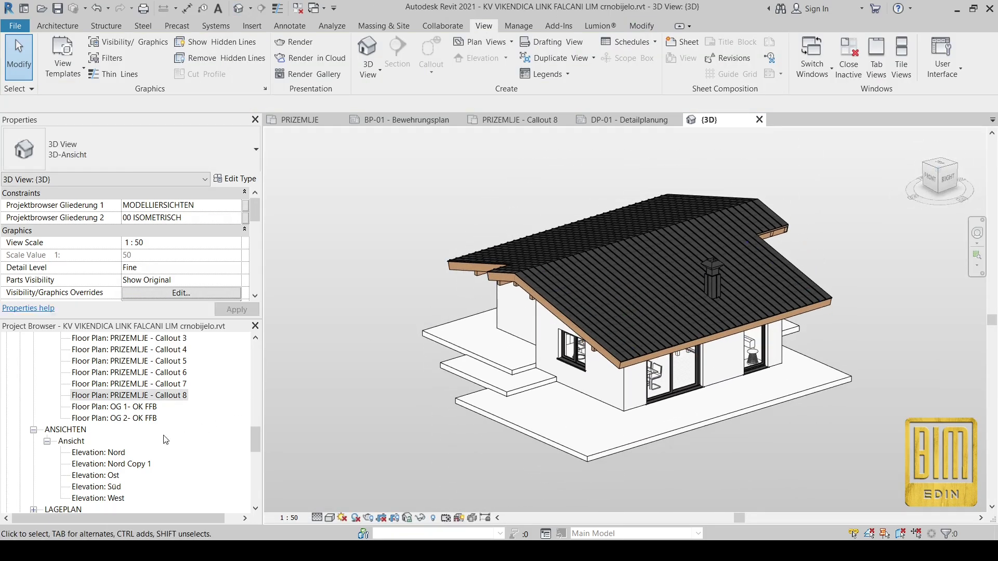
{"action": "scroll", "coordinate": [158, 437], "scroll_direction": "up", "scroll_amount": 5}
{"action": "double_click", "coordinate": [148, 431]}
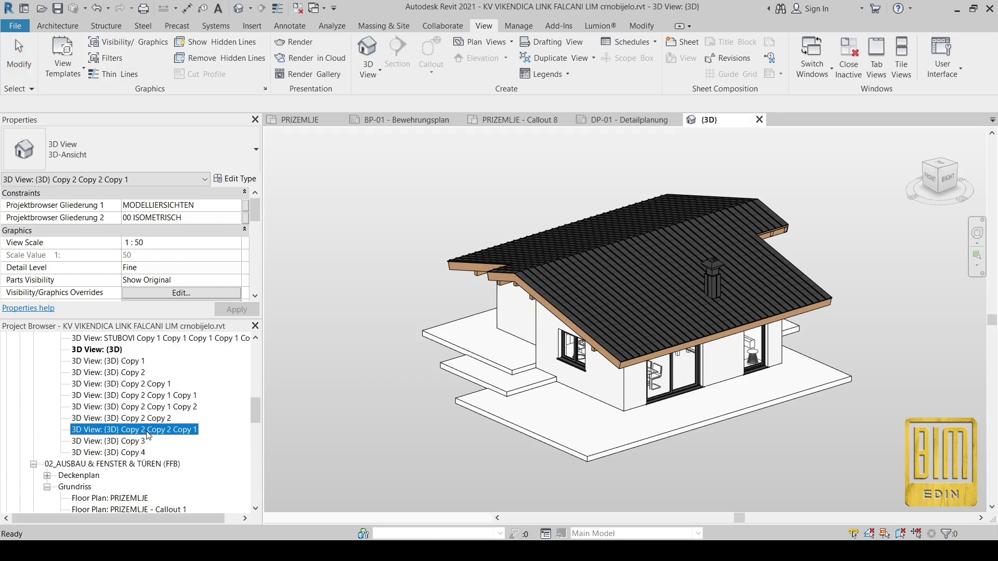
{"action": "double_click", "coordinate": [137, 441]}
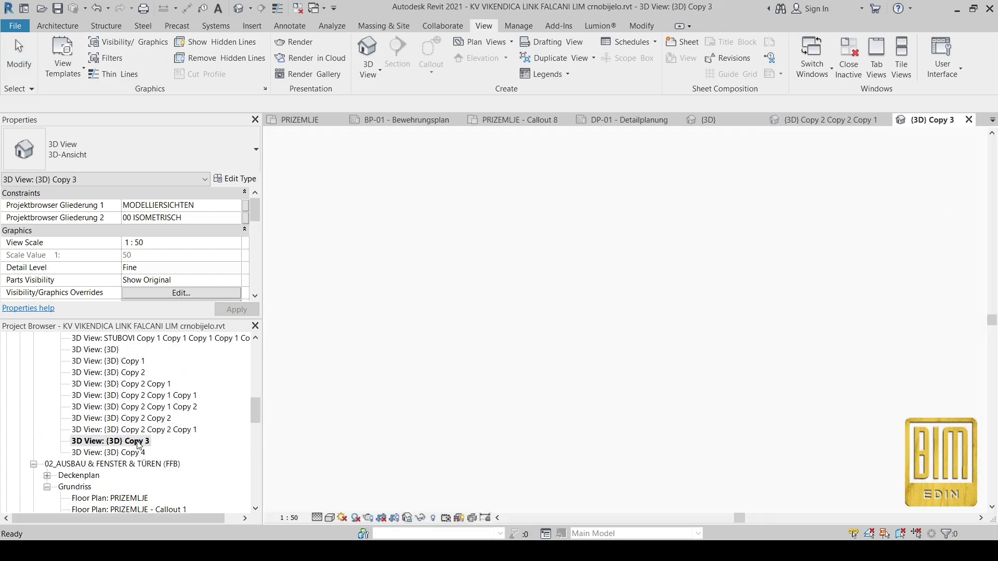
{"action": "double_click", "coordinate": [137, 452]}
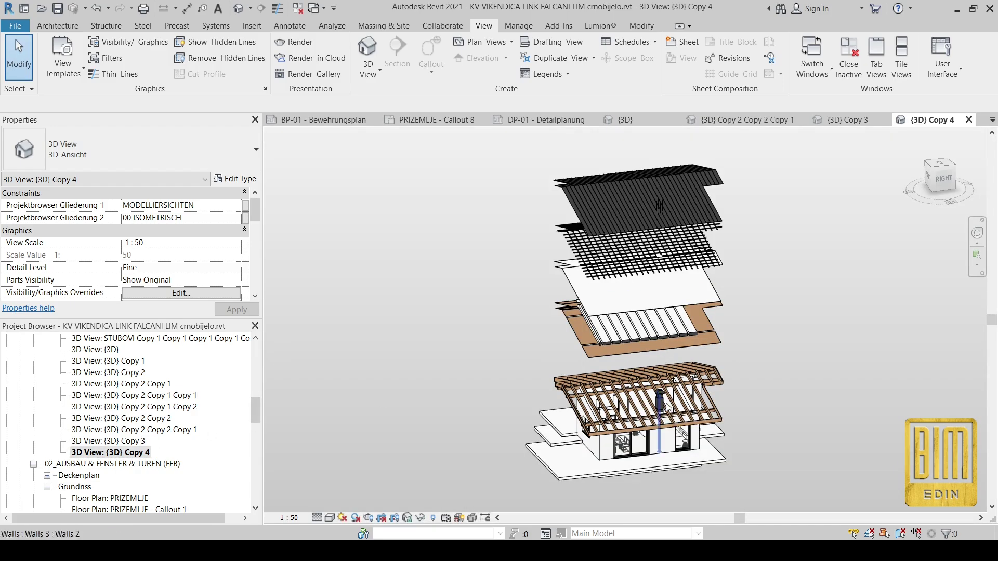
{"action": "scroll", "coordinate": [668, 408], "scroll_direction": "up", "scroll_amount": 5}
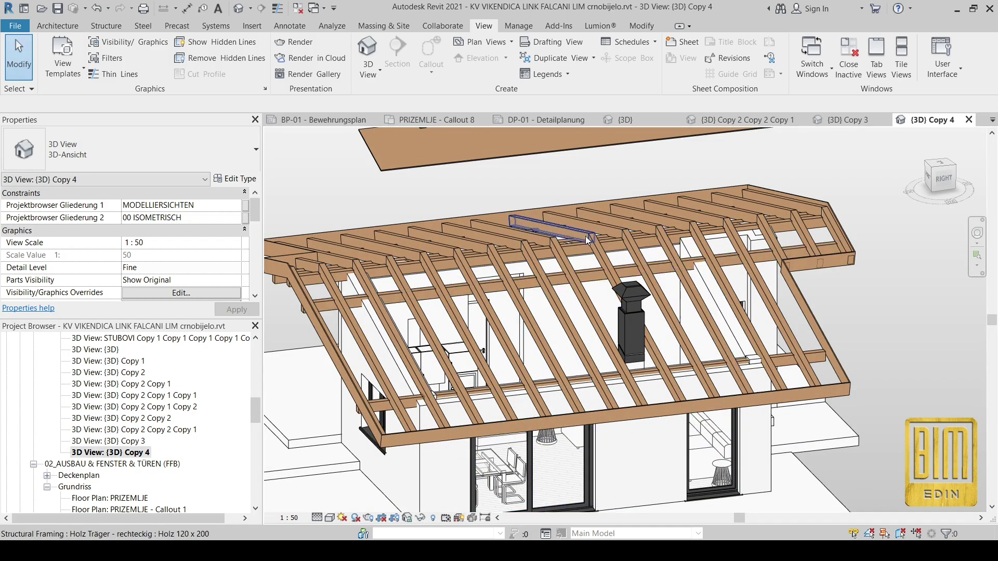
{"action": "scroll", "coordinate": [630, 335], "scroll_direction": "down", "scroll_amount": 3}
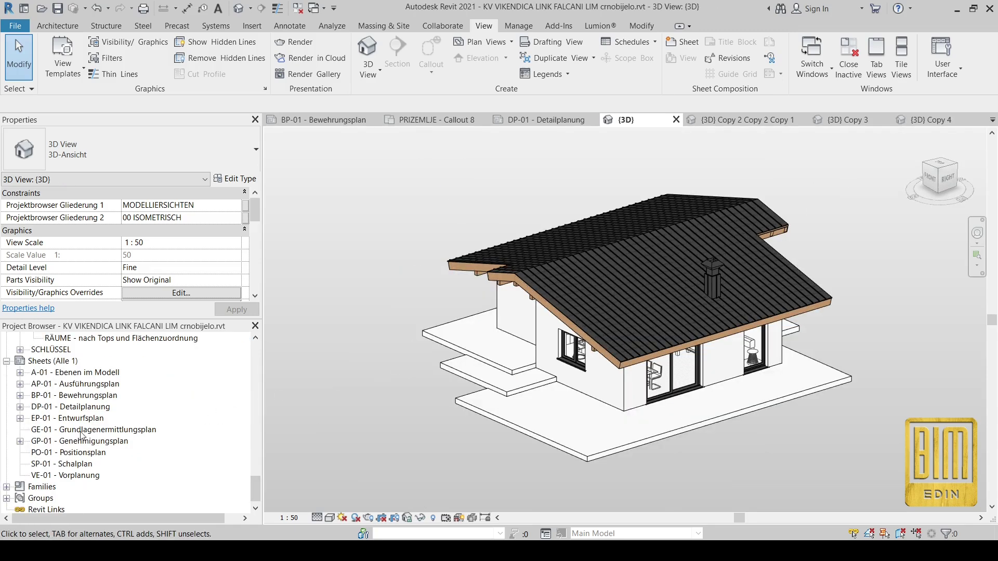
Return to sheet BP-01 - Bewehrungsplan to check the placed circular detail, and open the floor plan PRIZEMLJE.
{"action": "double_click", "coordinate": [69, 396]}
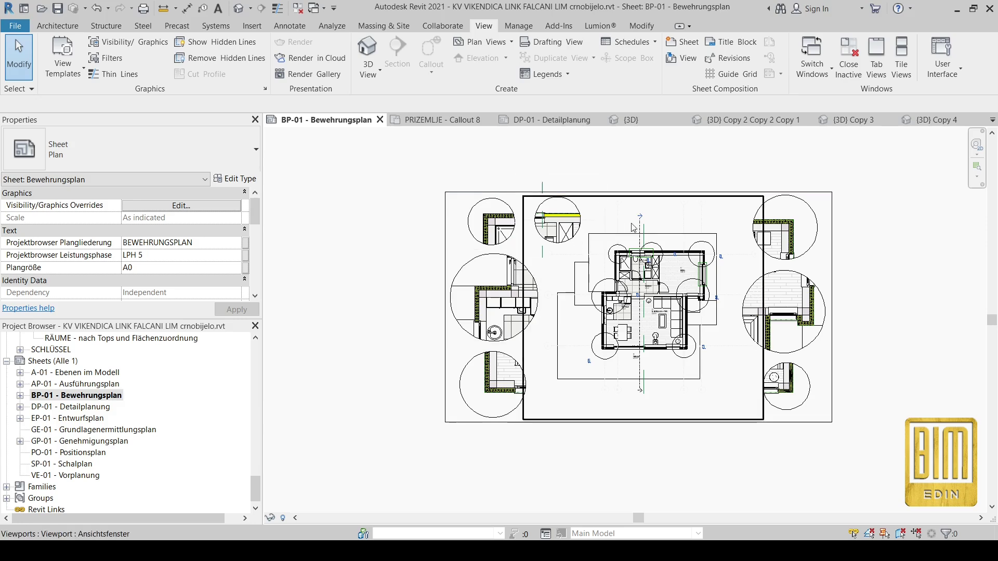
{"action": "scroll", "coordinate": [564, 215], "scroll_direction": "up", "scroll_amount": 4}
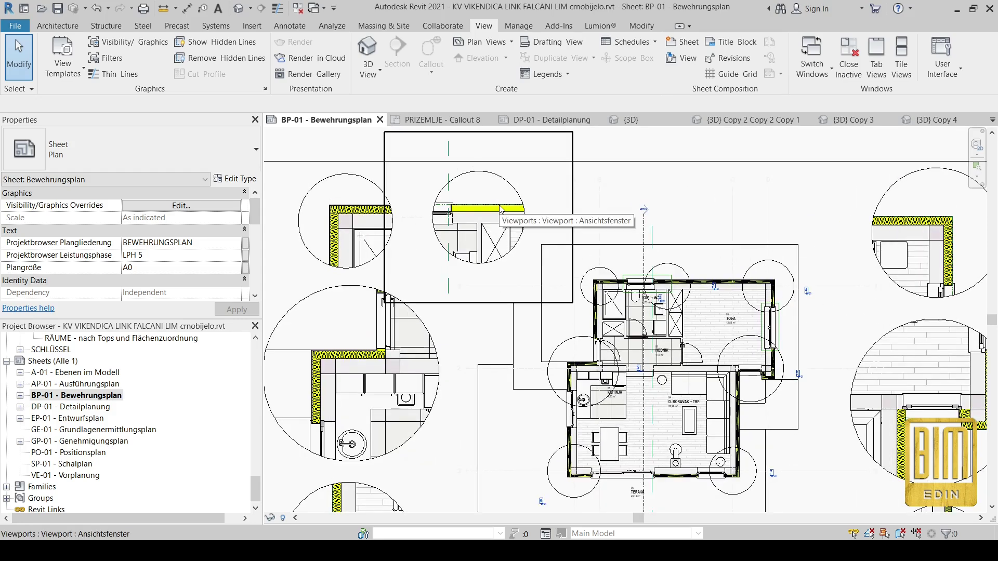
{"action": "scroll", "coordinate": [95, 410], "scroll_direction": "up", "scroll_amount": 10}
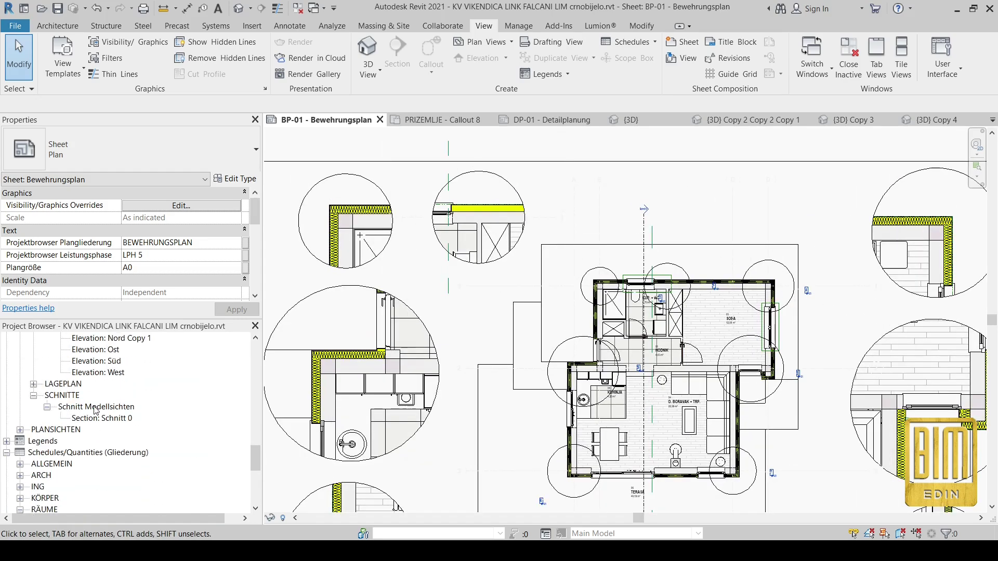
{"action": "scroll", "coordinate": [95, 410], "scroll_direction": "up", "scroll_amount": 3}
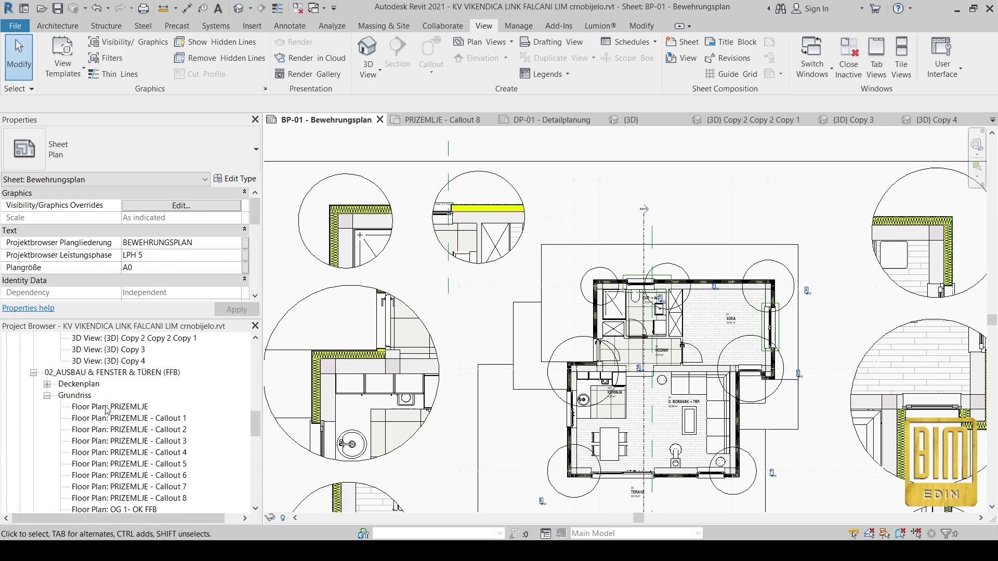
{"action": "double_click", "coordinate": [115, 407]}
{"action": "scroll", "coordinate": [808, 247], "scroll_direction": "up", "scroll_amount": 5}
{"action": "middle_click_drag", "start_coordinate": [627, 345], "coordinate": [617, 219]}
{"action": "scroll", "coordinate": [613, 220], "scroll_direction": "down", "scroll_amount": 2}
{"action": "scroll", "coordinate": [613, 224], "scroll_direction": "down", "scroll_amount": 1}
{"action": "mouse_move", "coordinate": [506, 370]}
{"action": "middle_mouse_down"}
{"action": "mouse_move", "coordinate": [561, 292]}
{"action": "mouse_move", "coordinate": [563, 312]}
{"action": "middle_mouse_up"}
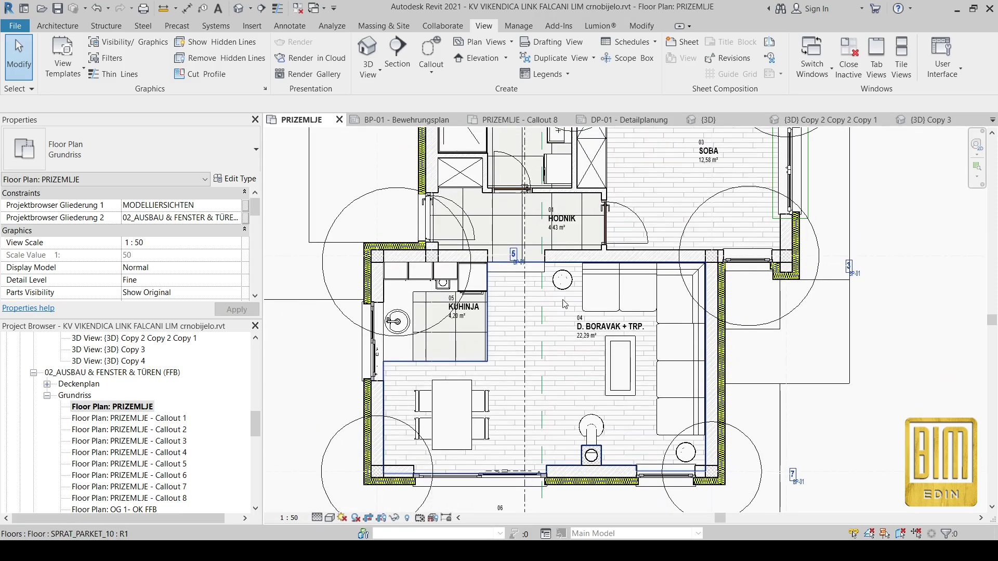
Start a sketched callout in the floor plan around the HODNIK area.
{"action": "scroll", "coordinate": [564, 304], "scroll_direction": "up", "scroll_amount": 3}
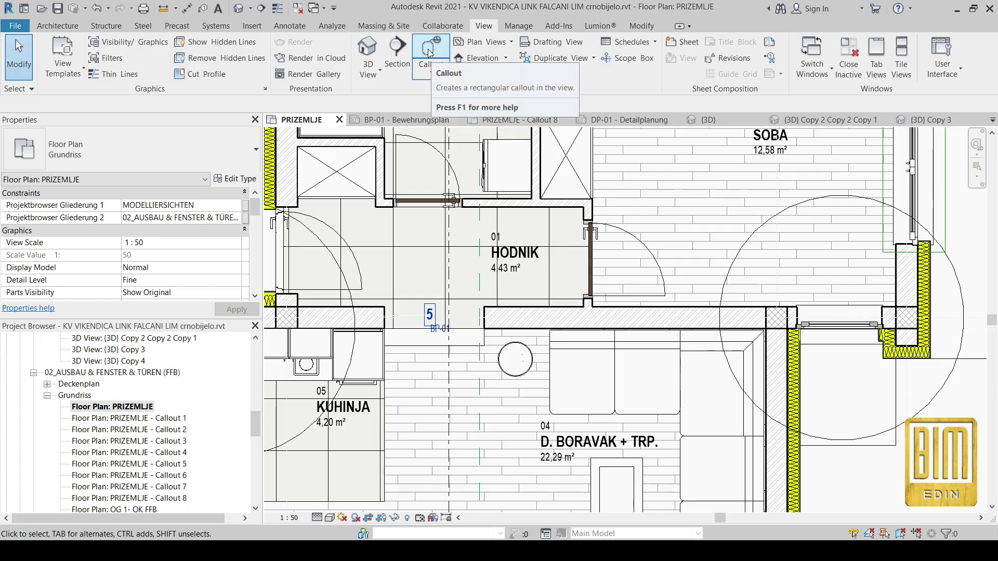
{"action": "left_click", "coordinate": [429, 67]}
{"action": "left_click", "coordinate": [444, 119]}
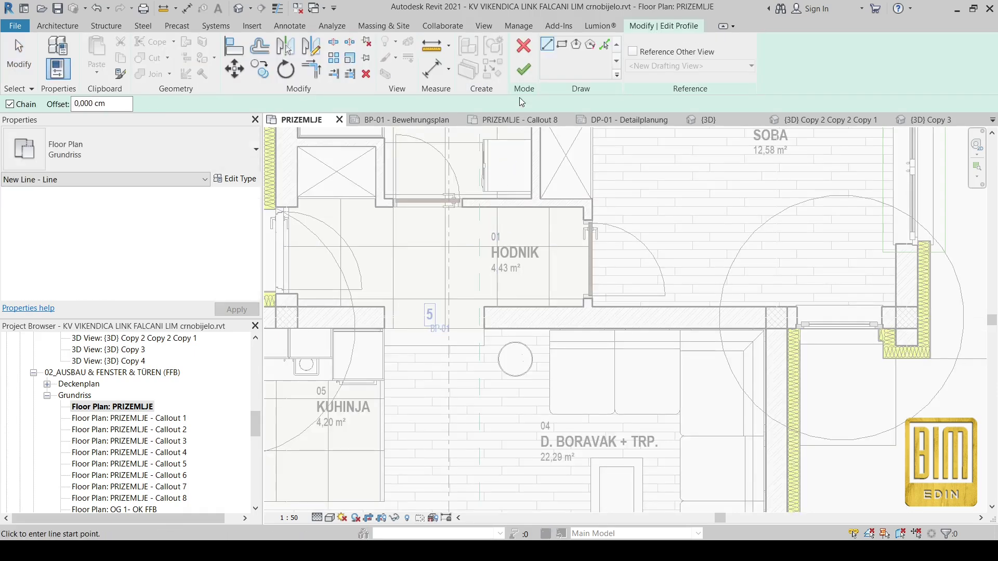
Draw an irregular five-sided callout boundary across HODNIK, SOBA and D. BORAVAK + TRP. and trim the overlapping lines to a closed corner.
{"action": "left_click", "coordinate": [434, 283]}
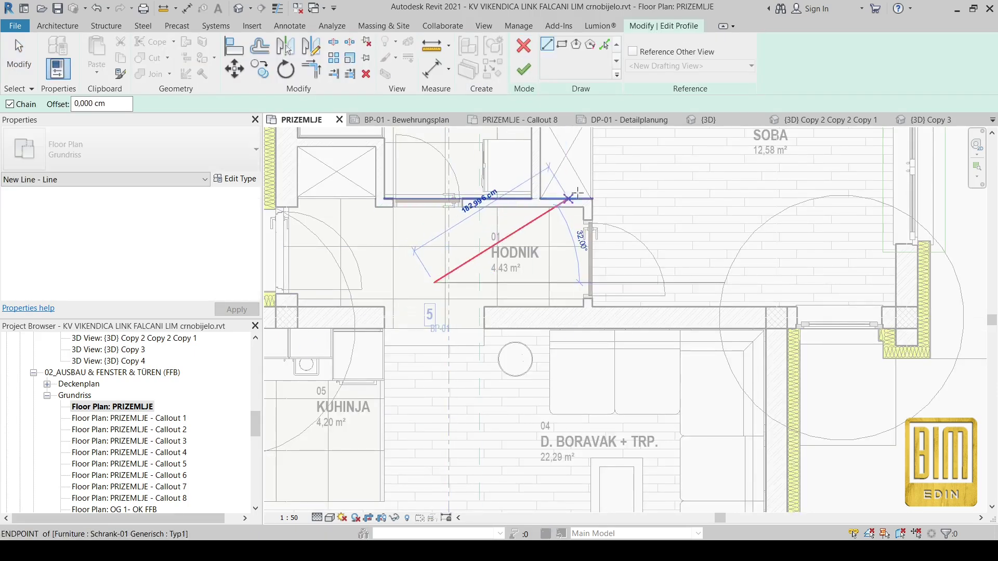
{"action": "left_click", "coordinate": [583, 186]}
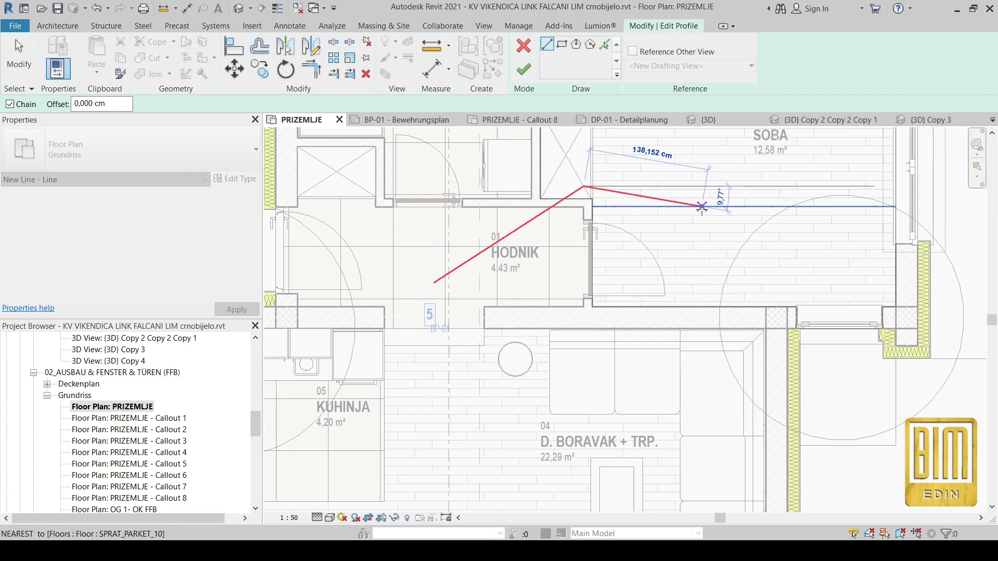
{"action": "left_click", "coordinate": [709, 259]}
{"action": "left_click", "coordinate": [521, 474]}
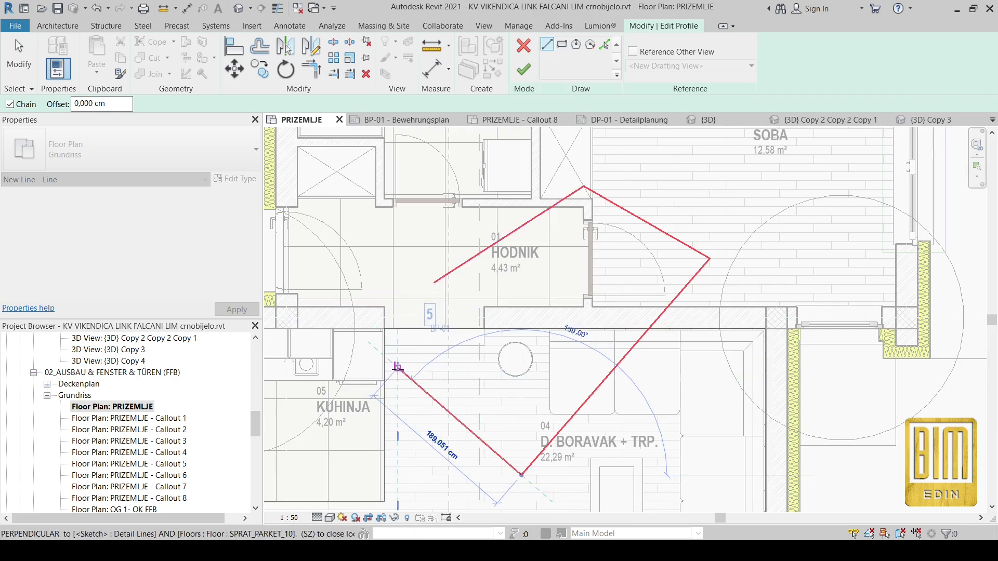
{"action": "left_click", "coordinate": [461, 398]}
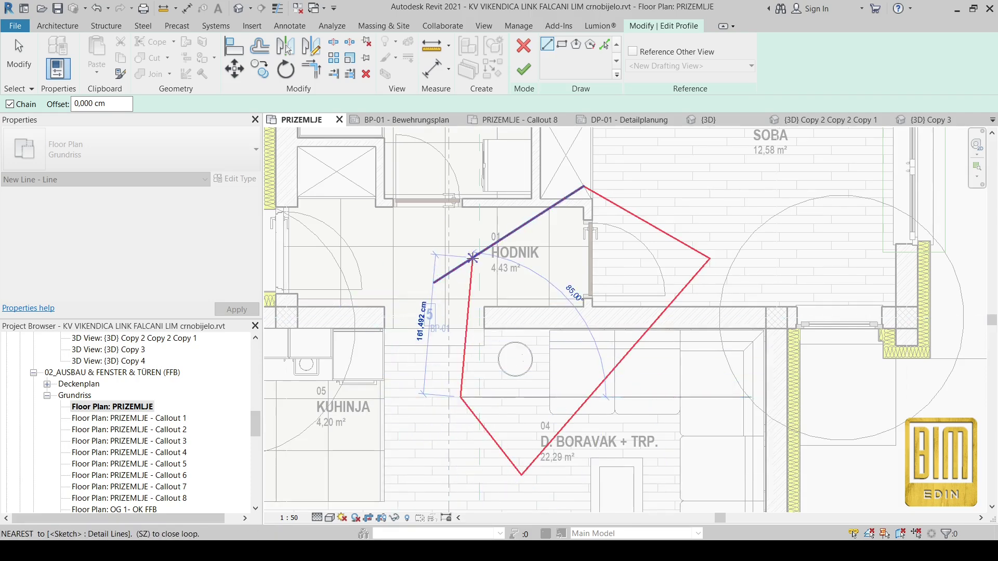
{"action": "left_click", "coordinate": [472, 258]}
{"action": "left_click", "coordinate": [311, 69]}
{"action": "left_click", "coordinate": [481, 252]}
{"action": "left_click", "coordinate": [472, 267]}
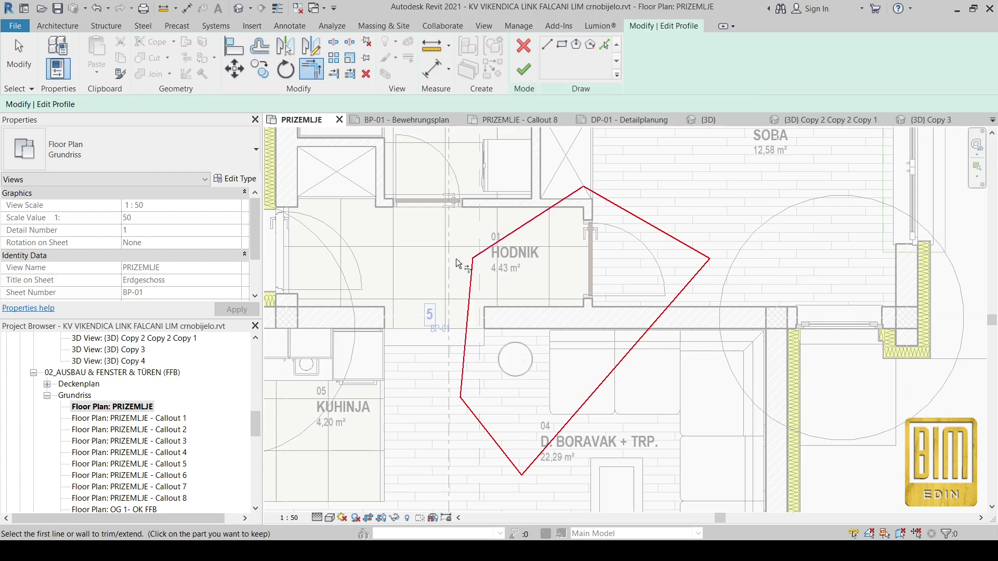
Select all lines of the five-sided callout boundary and delete them.
{"action": "scroll", "coordinate": [457, 263], "scroll_direction": "down", "scroll_amount": 3}
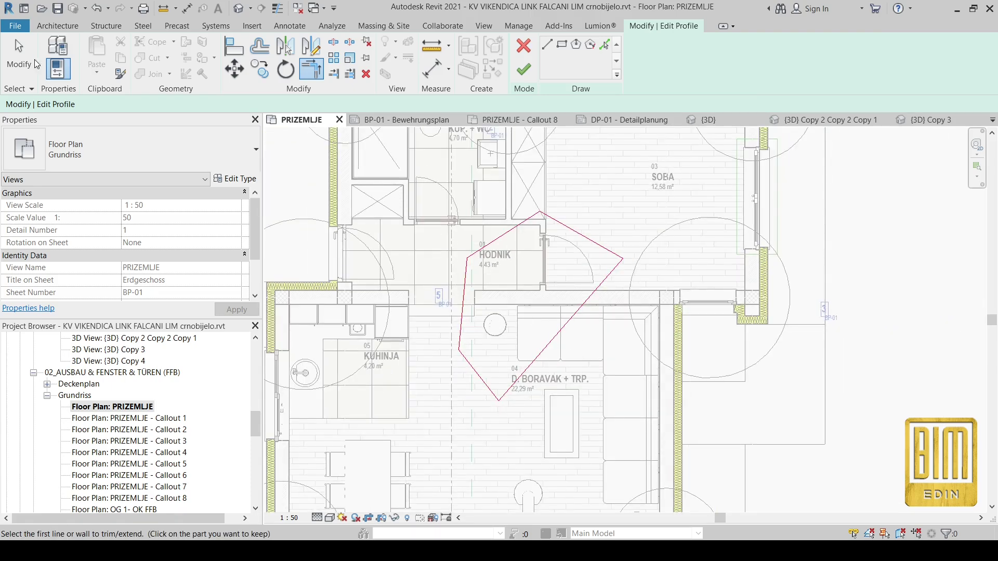
{"action": "key", "text": "Escape"}
{"action": "left_click_drag", "start_coordinate": [428, 191], "coordinate": [633, 439]}
{"action": "right_click", "coordinate": [634, 431]}
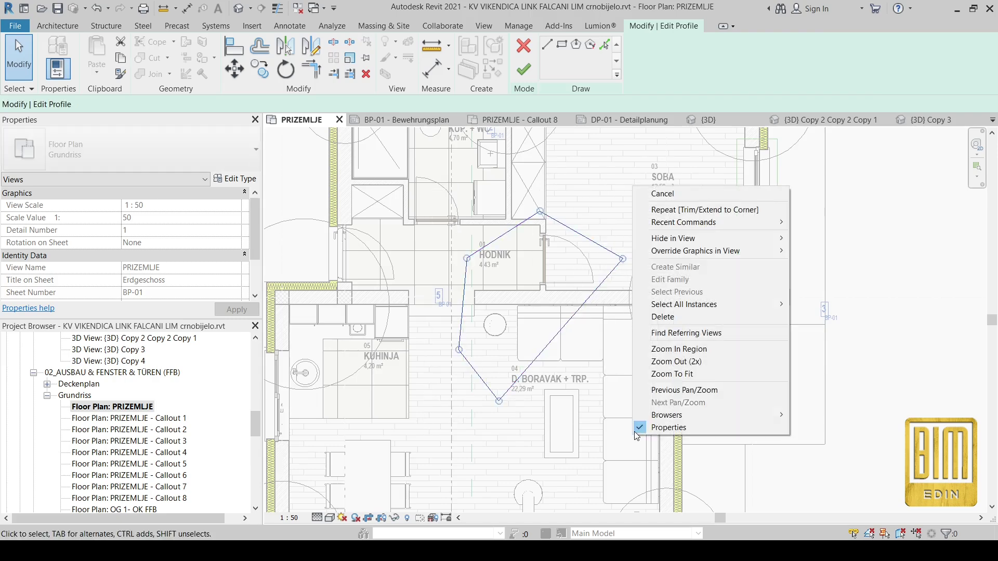
{"action": "left_click", "coordinate": [667, 319]}
Sketch a rectangular callout boundary from the bathroom door in KUP. + WC to the sofa in D. BORAVAK + TRP.
{"action": "left_click", "coordinate": [562, 45]}
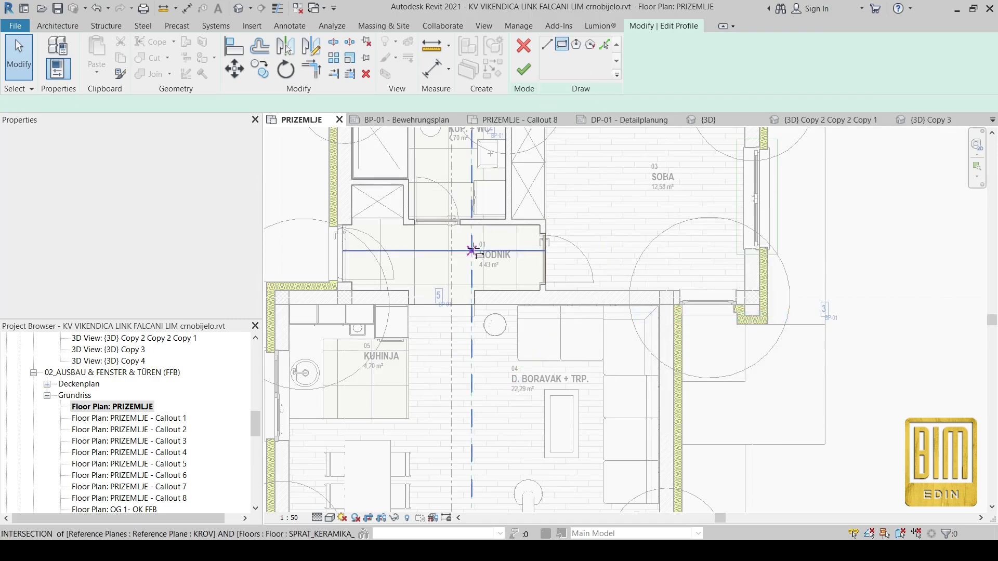
{"action": "left_click", "coordinate": [439, 204]}
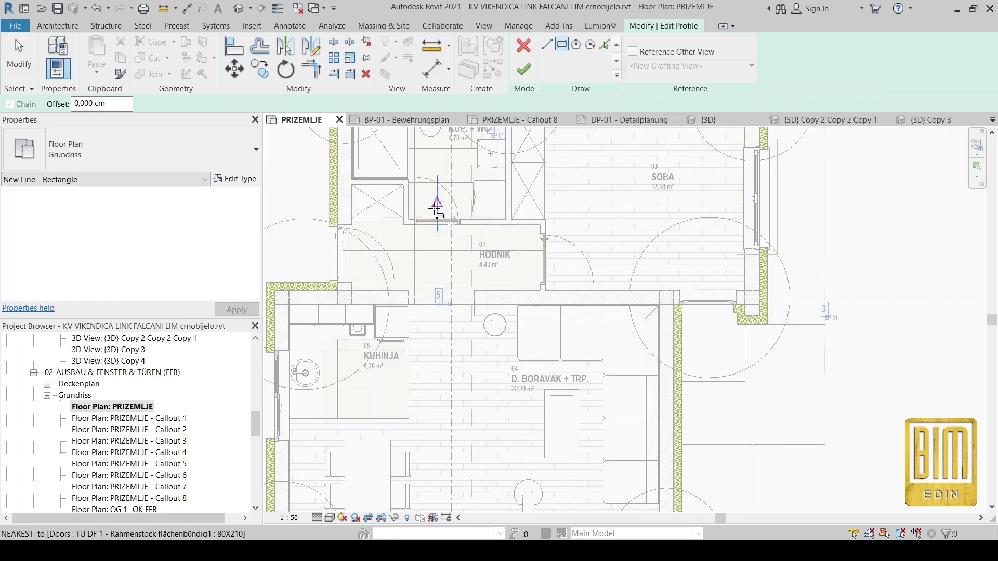
{"action": "left_click", "coordinate": [603, 340]}
{"action": "left_click", "coordinate": [19, 52]}
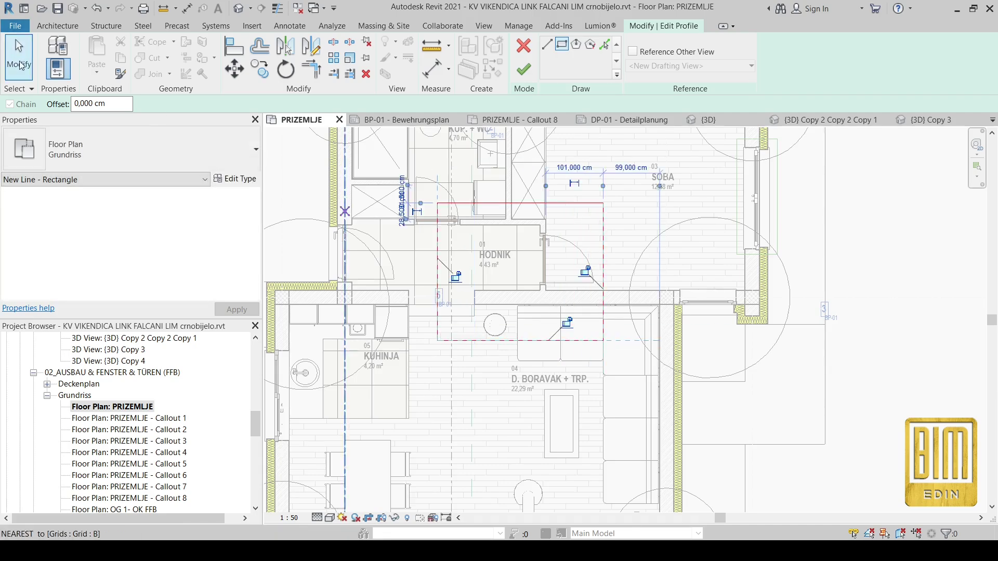
Reshape the rectangle into an irregular quadrilateral by moving its four corners, and finish the callout sketch.
{"action": "mouse_move", "coordinate": [467, 190]}
{"action": "left_mouse_down"}
{"action": "mouse_move", "coordinate": [426, 229]}
{"action": "mouse_move", "coordinate": [441, 228]}
{"action": "mouse_move", "coordinate": [437, 266]}
{"action": "left_mouse_up"}
{"action": "mouse_move", "coordinate": [693, 364]}
{"action": "left_mouse_down"}
{"action": "mouse_move", "coordinate": [595, 355]}
{"action": "mouse_move", "coordinate": [581, 317]}
{"action": "left_mouse_up"}
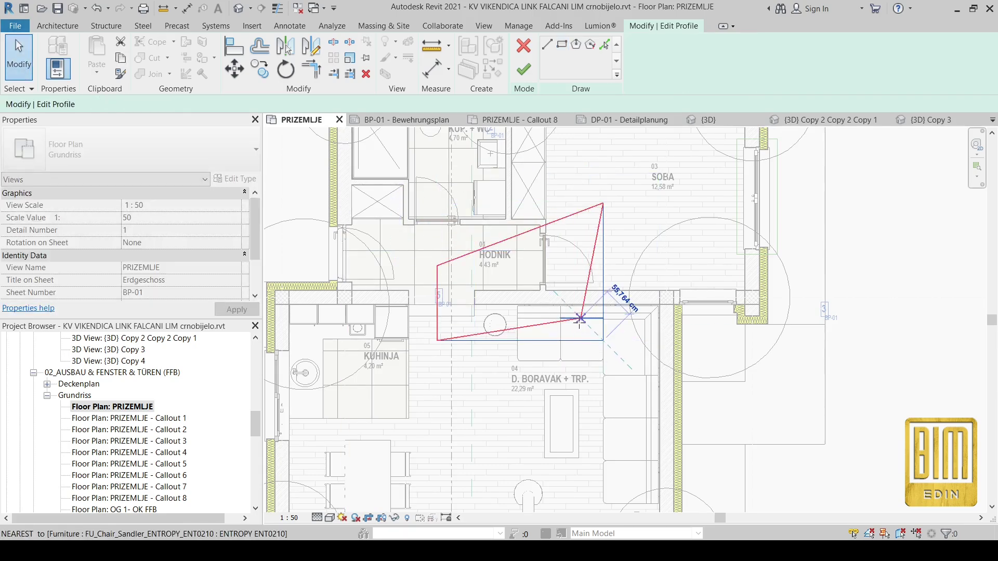
{"action": "mouse_move", "coordinate": [438, 340]}
{"action": "left_mouse_down"}
{"action": "mouse_move", "coordinate": [400, 315]}
{"action": "mouse_move", "coordinate": [417, 366]}
{"action": "left_mouse_up"}
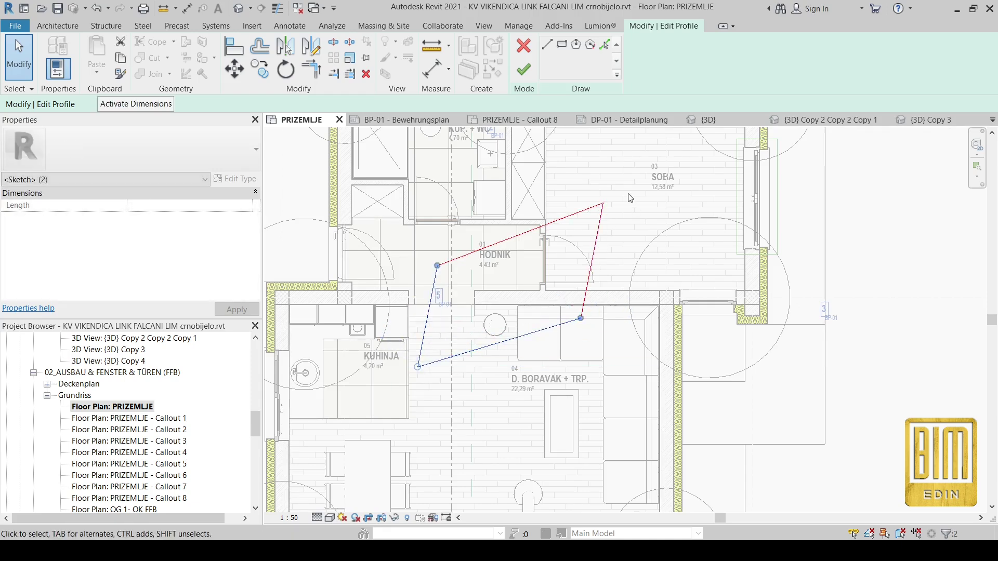
{"action": "mouse_move", "coordinate": [602, 204]}
{"action": "left_mouse_down"}
{"action": "mouse_move", "coordinate": [583, 204]}
{"action": "mouse_move", "coordinate": [582, 161]}
{"action": "mouse_move", "coordinate": [580, 199]}
{"action": "left_mouse_up"}
{"action": "left_click", "coordinate": [523, 70]}
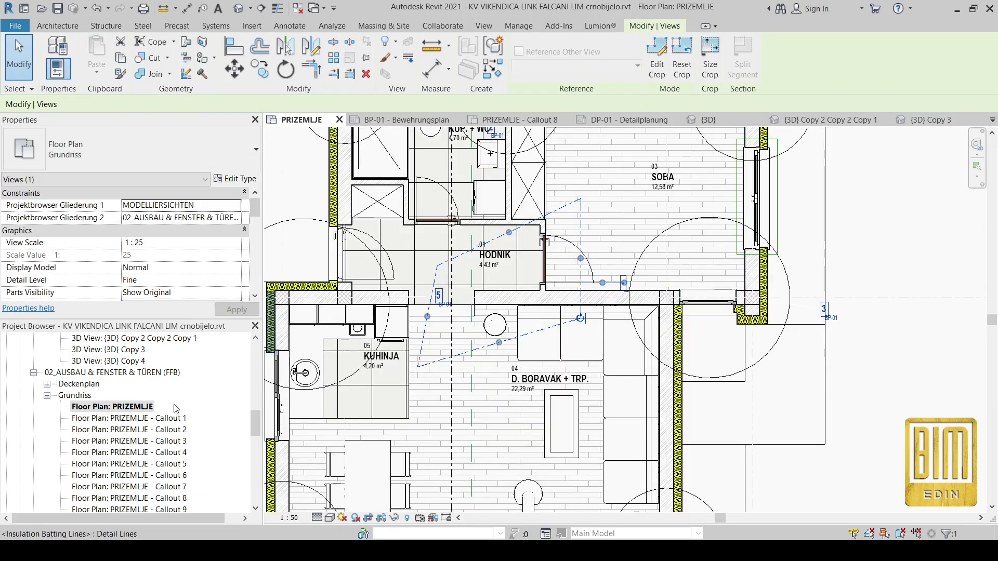
Open sheet BP-01 - Bewehrungsplan and place the floor plan PRIZEMLJE - Callout 9 beside the lower-right circular detail.
{"action": "scroll", "coordinate": [176, 408], "scroll_direction": "down", "scroll_amount": 8}
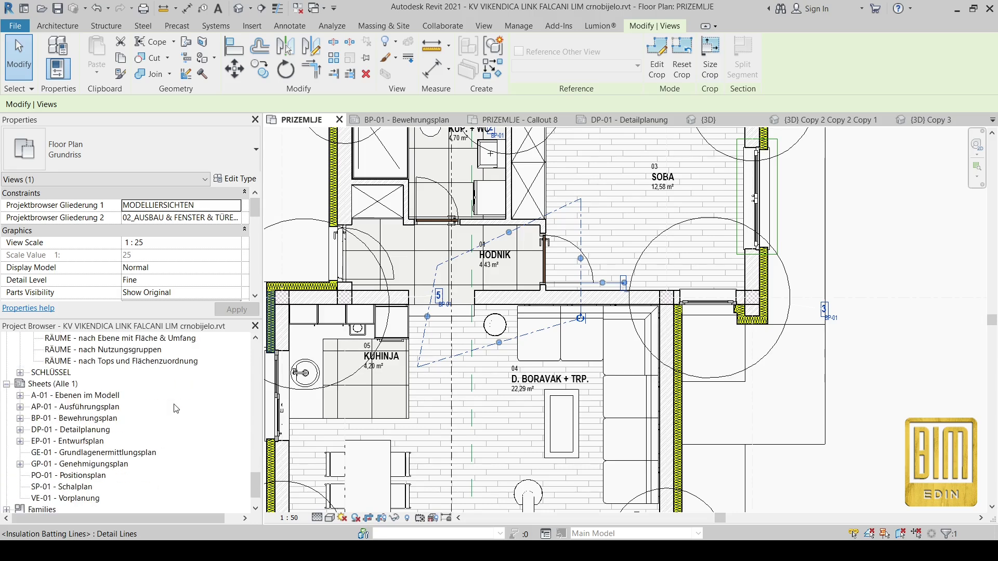
{"action": "double_click", "coordinate": [97, 418]}
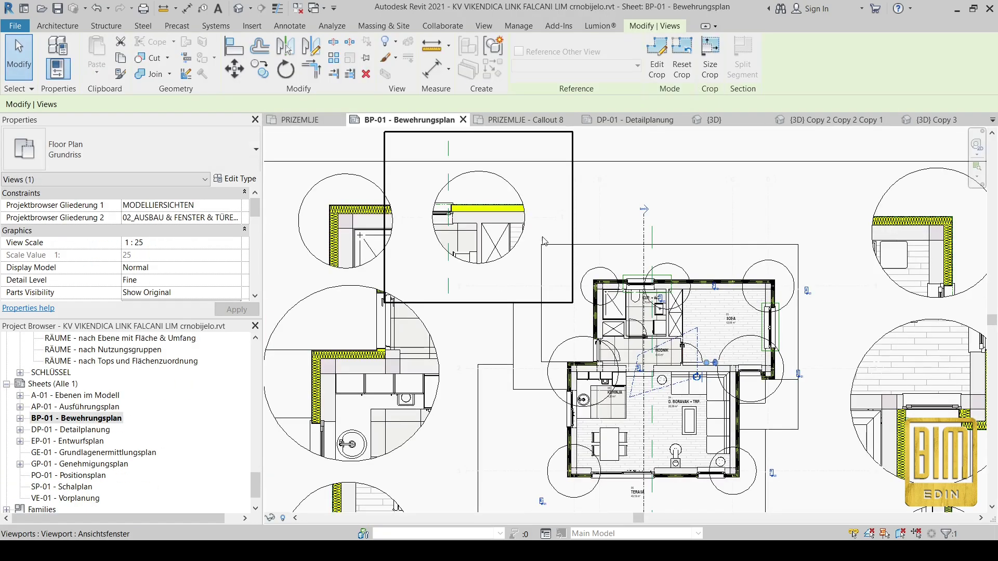
{"action": "scroll", "coordinate": [161, 427], "scroll_direction": "up", "scroll_amount": 6}
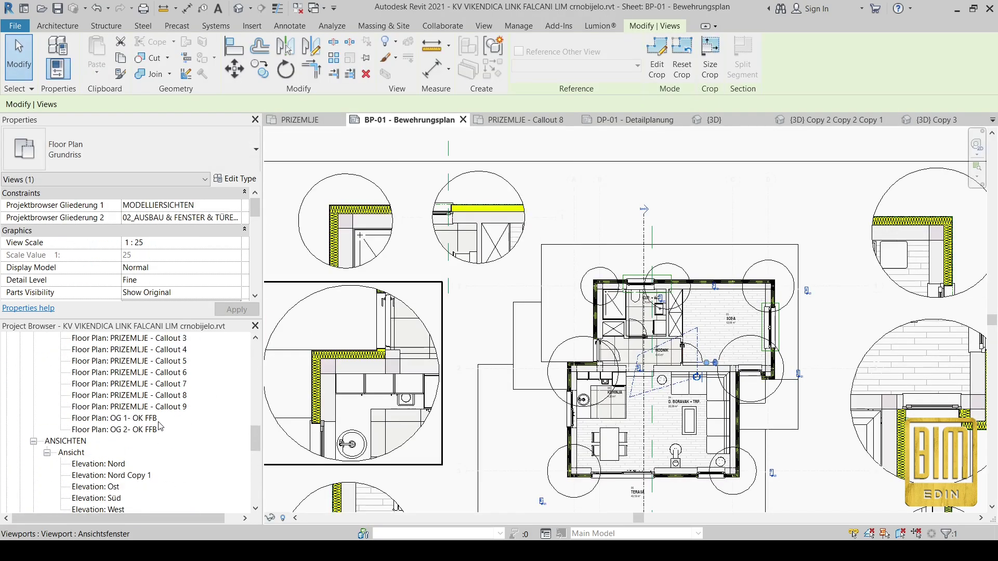
{"action": "left_click", "coordinate": [131, 407]}
{"action": "left_click_drag", "start_coordinate": [656, 216], "coordinate": [764, 414]}
{"action": "scroll", "coordinate": [677, 207], "scroll_direction": "down", "scroll_amount": 2}
{"action": "left_click", "coordinate": [683, 209]}
Shift the quadrilateral callout's viewport slightly right and down on the sheet, close to the lower-right circular detail.
{"action": "scroll", "coordinate": [759, 408], "scroll_direction": "up", "scroll_amount": 2}
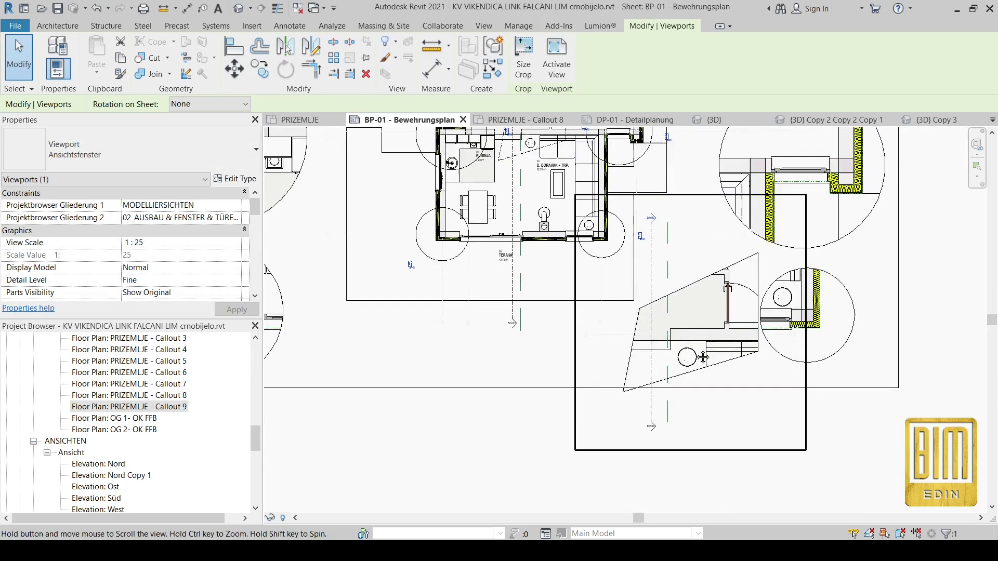
{"action": "scroll", "coordinate": [753, 411], "scroll_direction": "up", "scroll_amount": 3}
{"action": "left_click_drag", "start_coordinate": [687, 342], "coordinate": [676, 319]}
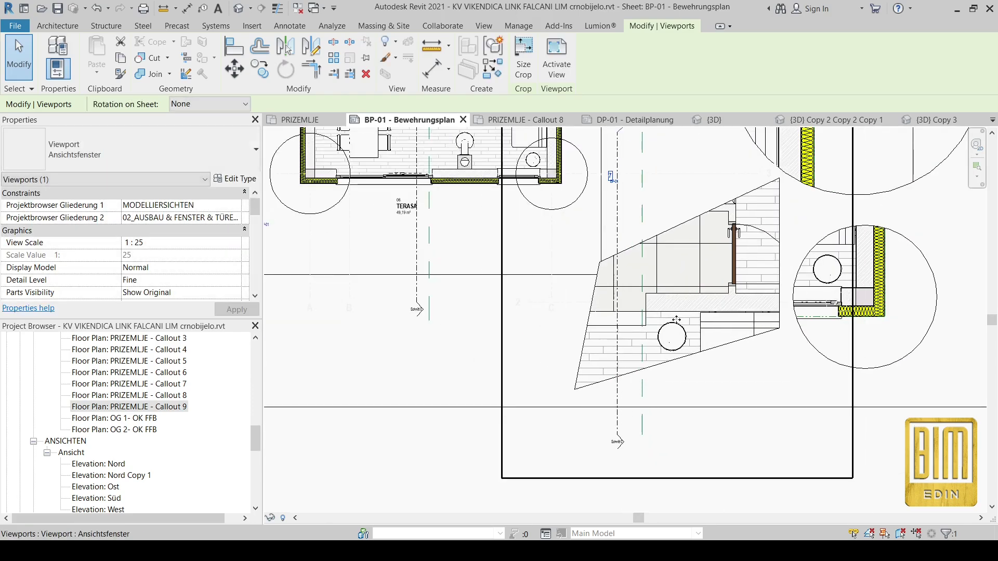
{"action": "key", "text": "Right"}
{"action": "key", "text": "Right"}
{"action": "key", "text": "Right"}
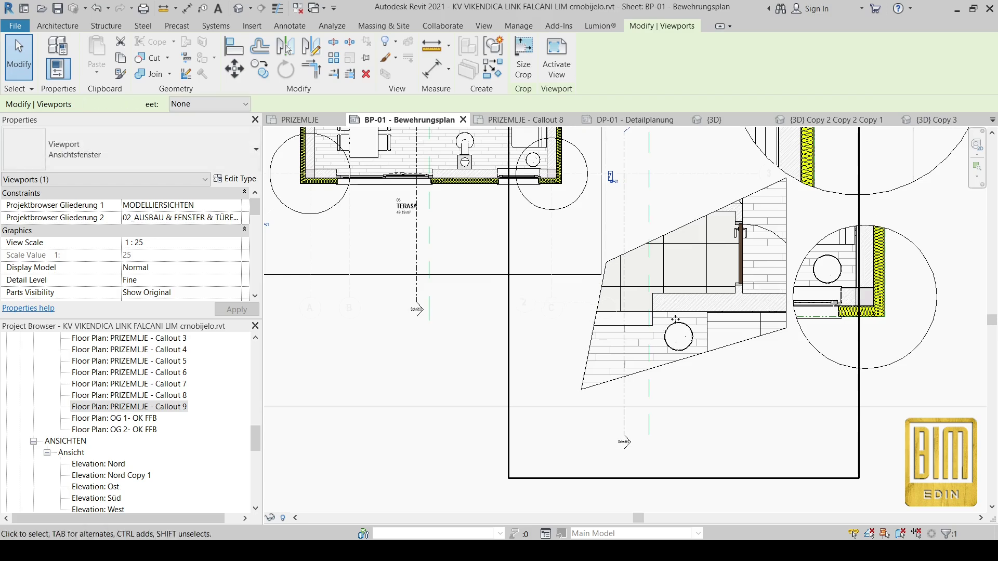
{"action": "key", "text": "Down"}
{"action": "key", "text": "Down"}
{"action": "key", "text": "Down"}
{"action": "key", "text": "Down"}
{"action": "key", "text": "Down"}
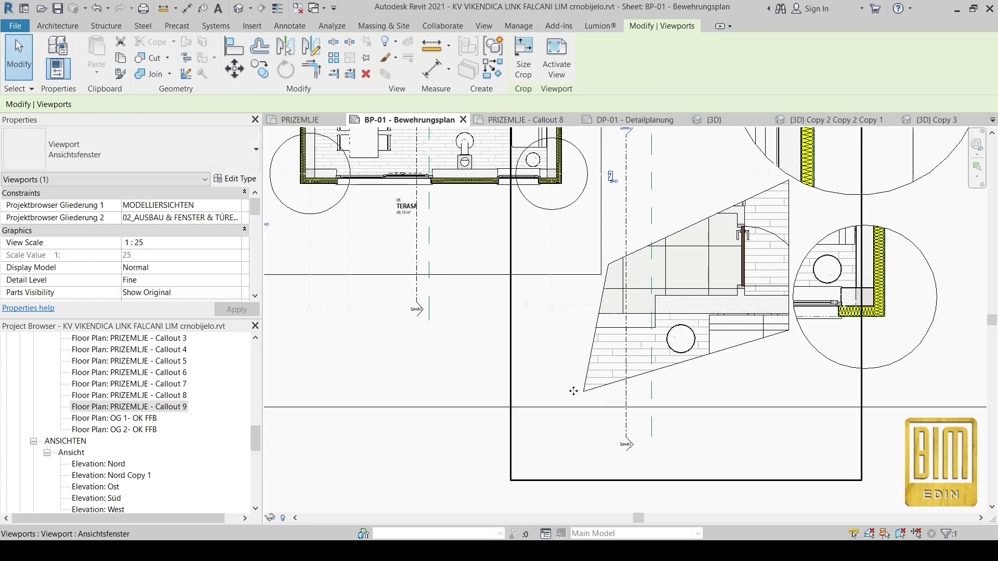
{"action": "key", "text": "Up"}
{"action": "key", "text": "Up"}
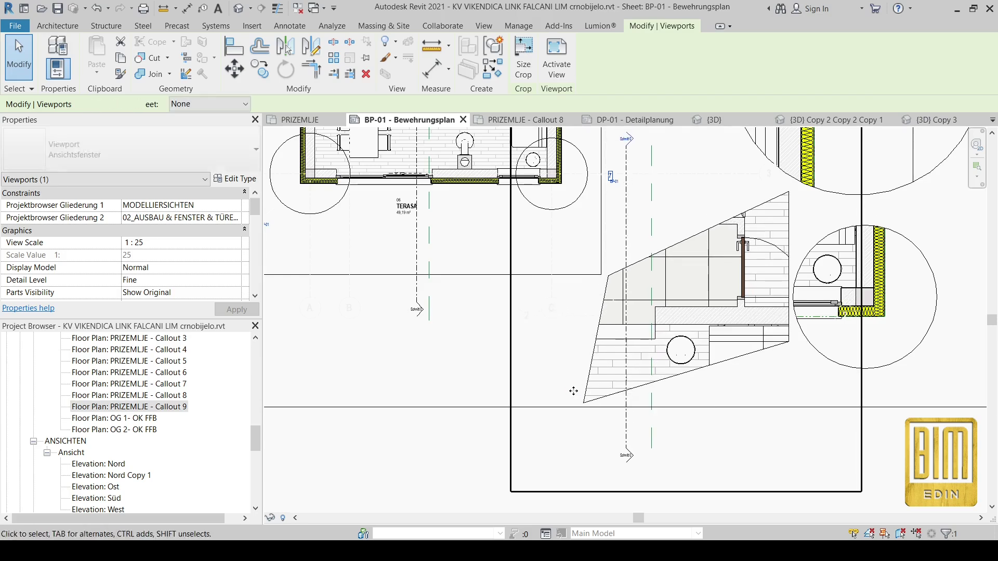
Activate the quadrilateral callout's view, hide the section line in it, and return to the sheet.
{"action": "double_click", "coordinate": [619, 223]}
{"action": "left_click", "coordinate": [625, 224]}
{"action": "right_click", "coordinate": [623, 224]}
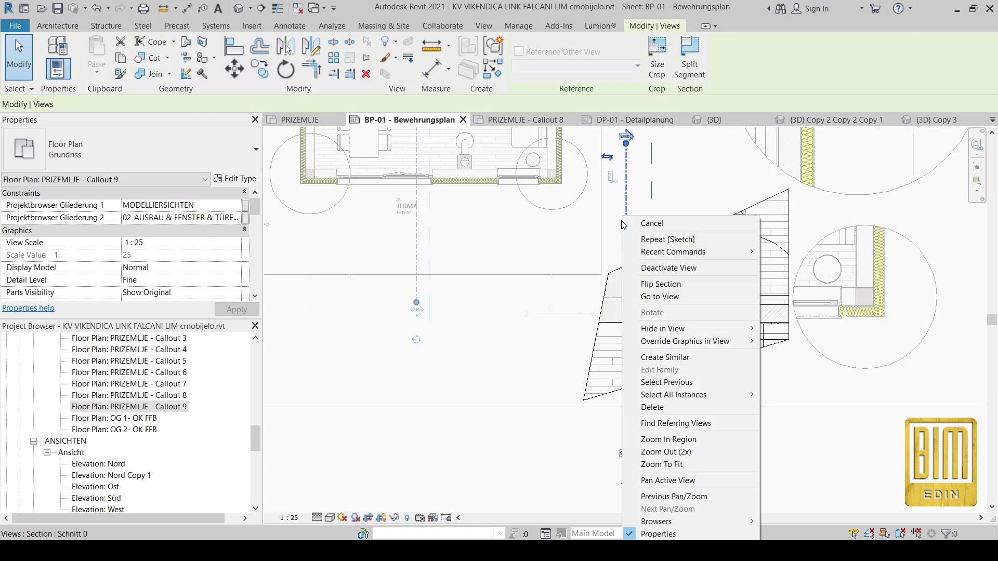
{"action": "left_click", "coordinate": [789, 346]}
{"action": "scroll", "coordinate": [660, 312], "scroll_direction": "down", "scroll_amount": 1}
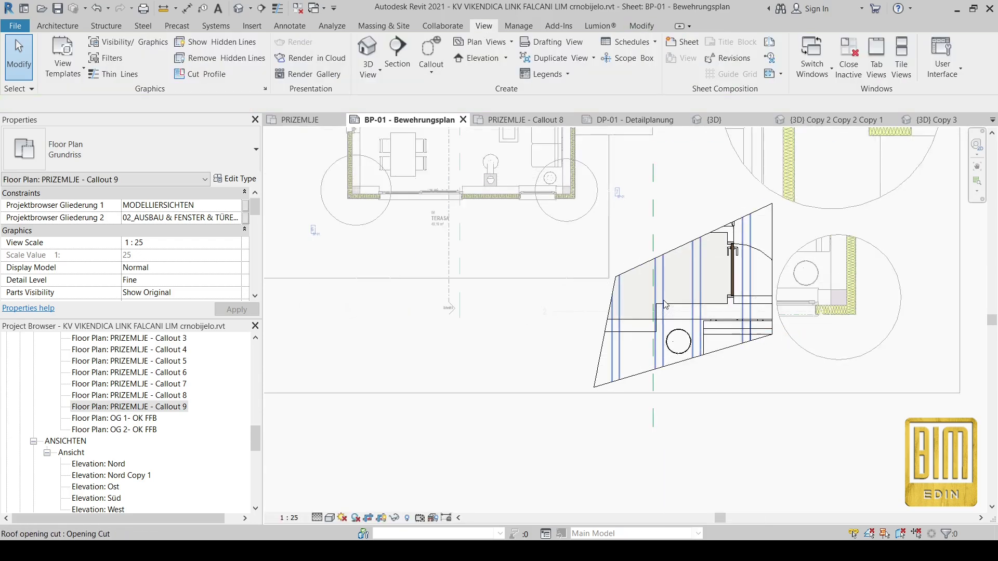
{"action": "scroll", "coordinate": [666, 282], "scroll_direction": "down", "scroll_amount": 5}
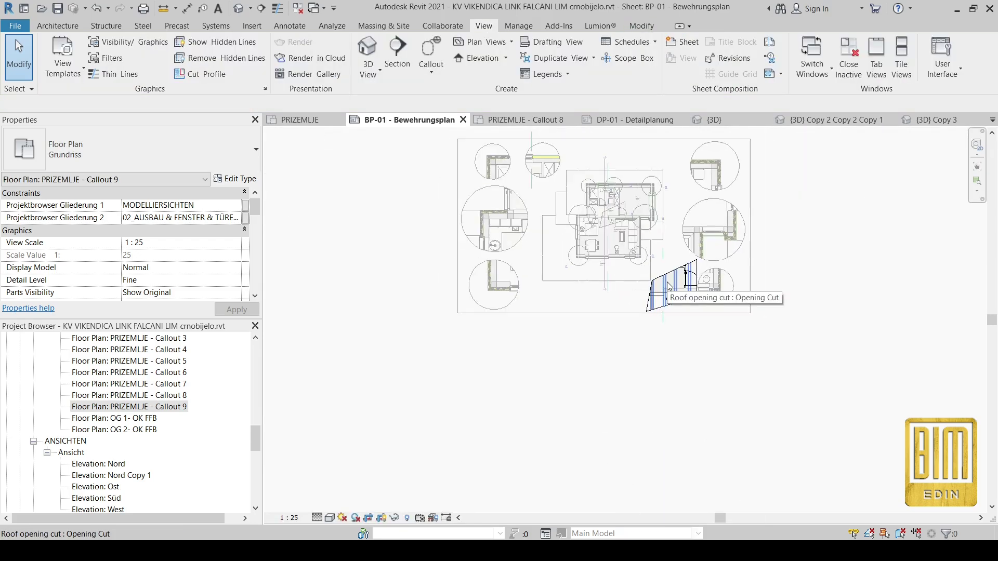
{"action": "double_click", "coordinate": [324, 245]}
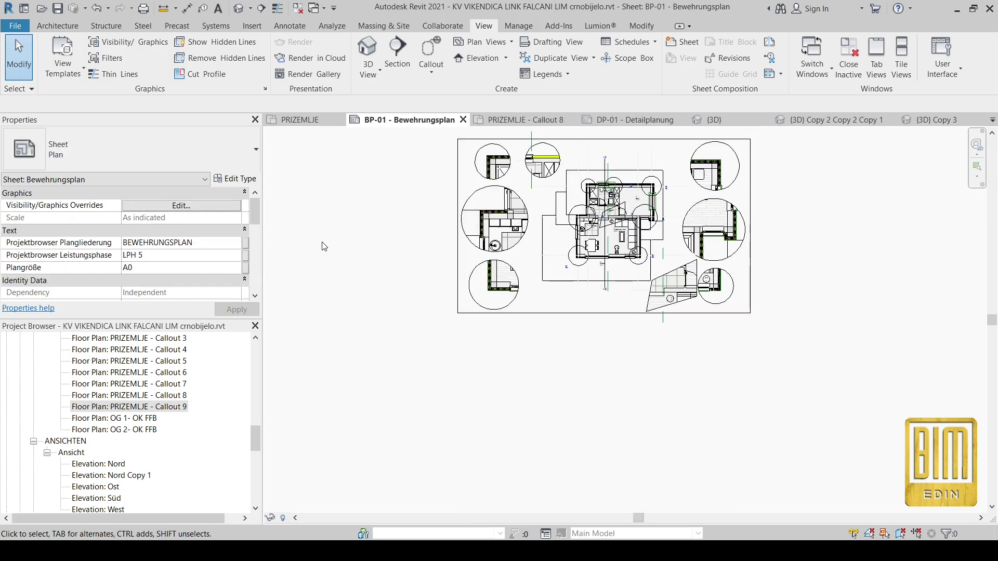
{"action": "scroll", "coordinate": [570, 162], "scroll_direction": "up", "scroll_amount": 2}
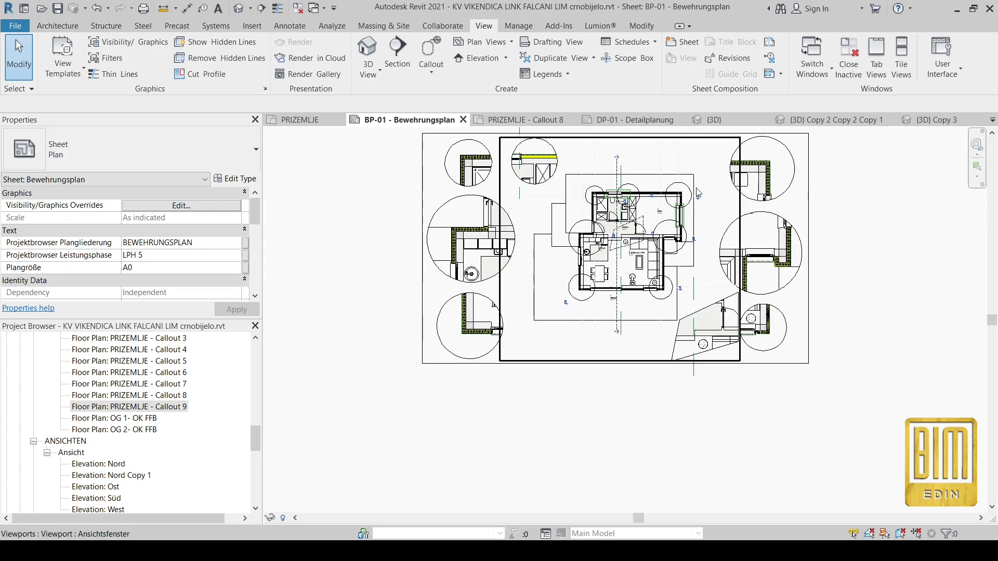
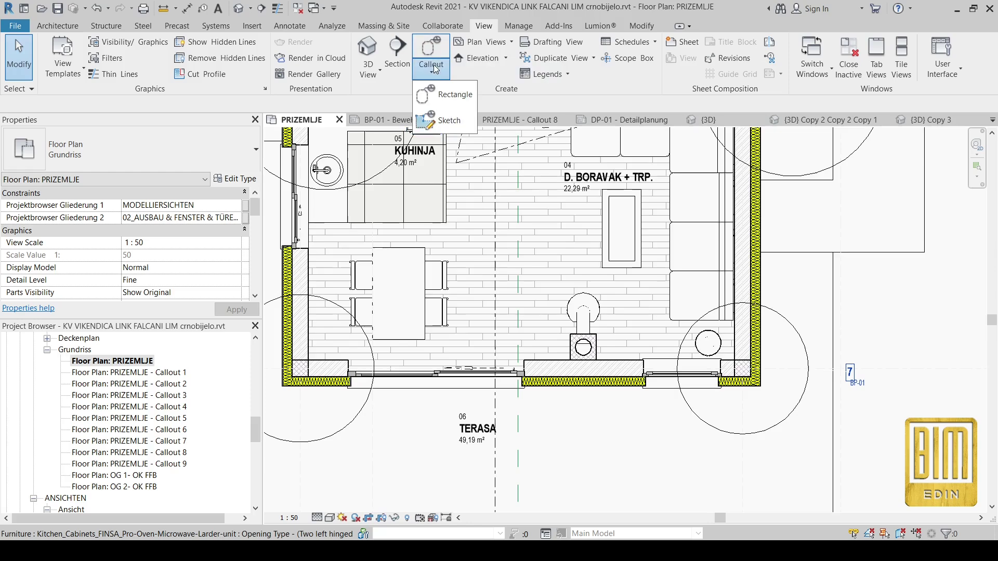
Sketch a callout as a six-sided inscribed polygon around the stove on the lower wall of D. BORAVAK + TRP. and finish it.
{"action": "left_click", "coordinate": [448, 117]}
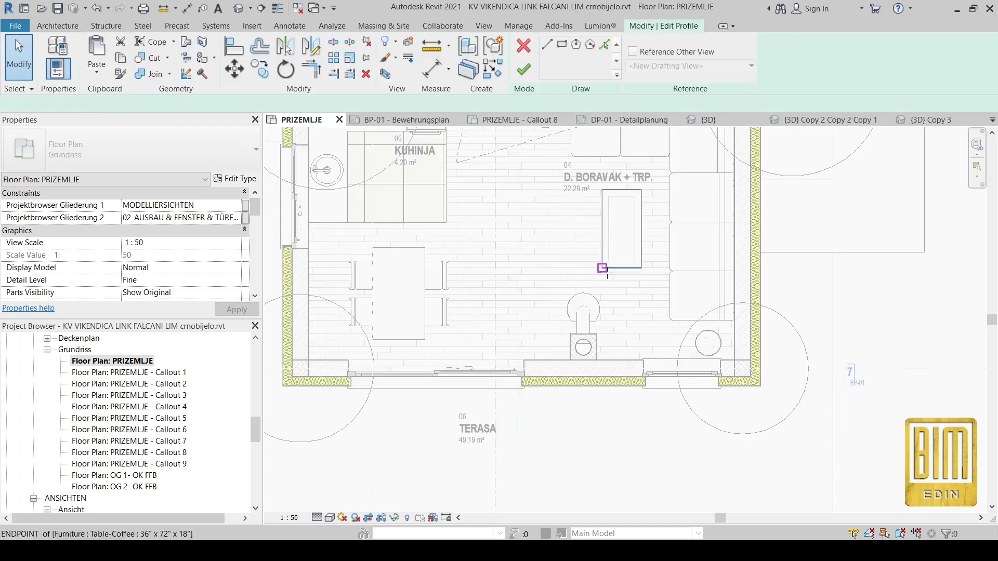
{"action": "left_click", "coordinate": [576, 45]}
{"action": "left_click_drag", "start_coordinate": [115, 104], "coordinate": [32, 108]}
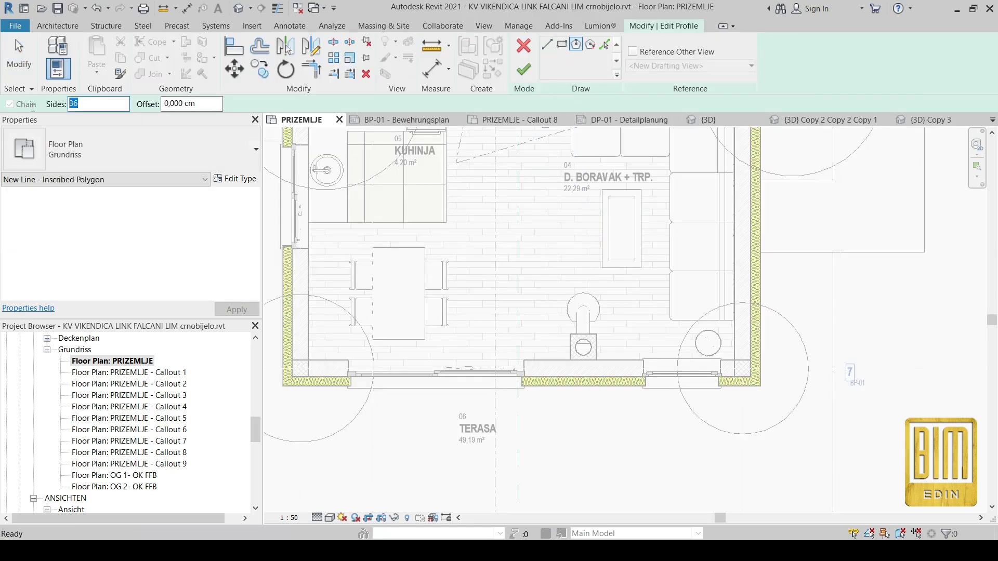
{"action": "type", "text": "6"}
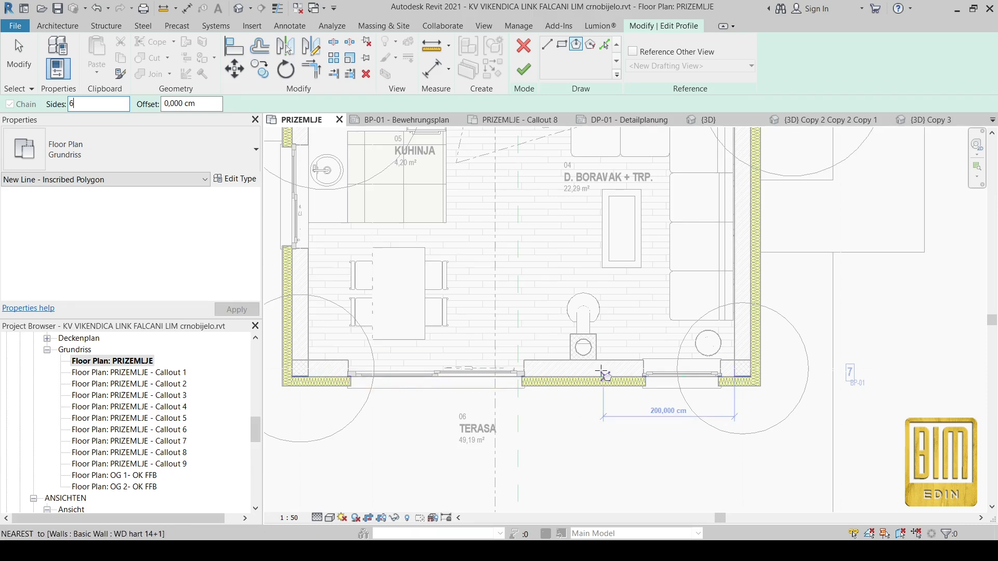
{"action": "left_click", "coordinate": [583, 361]}
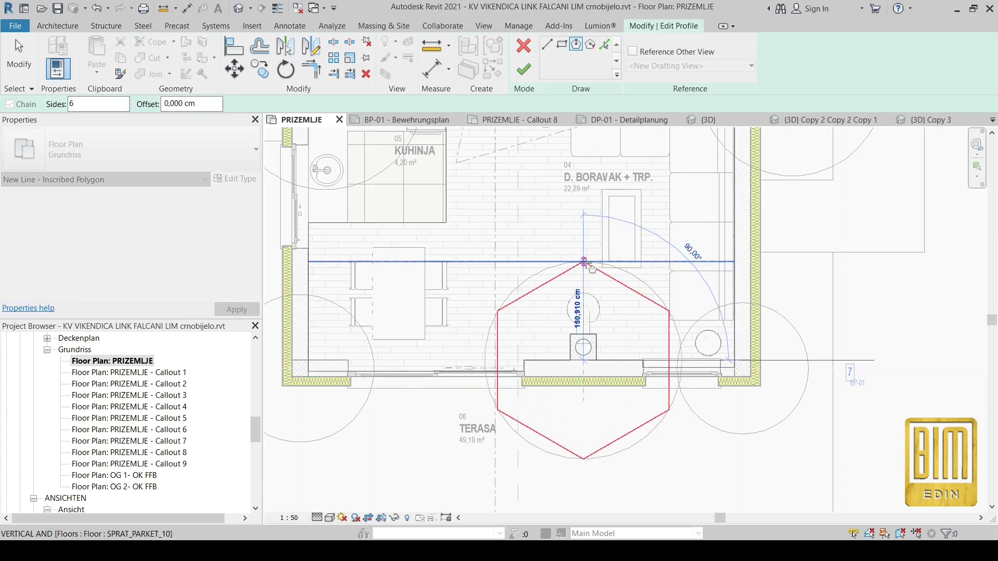
{"action": "left_click", "coordinate": [583, 268]}
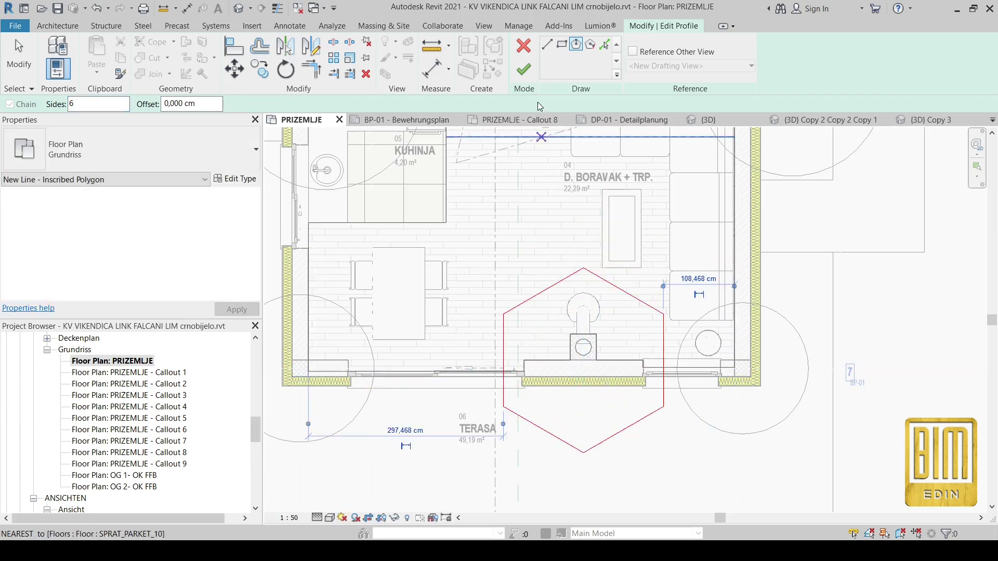
{"action": "left_click", "coordinate": [523, 68]}
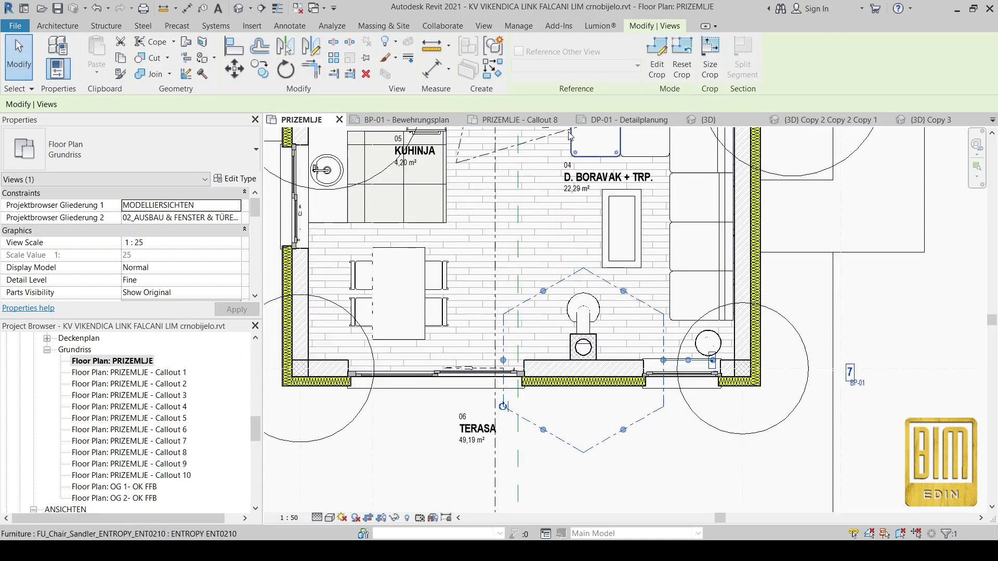
Open sheet BP-01 - Bewehrungsplan and place the floor plan PRIZEMLJE - Callout 10 between the upper-left circular detail and the main plan.
{"action": "scroll", "coordinate": [156, 447], "scroll_direction": "down", "scroll_amount": 5}
{"action": "scroll", "coordinate": [163, 438], "scroll_direction": "down", "scroll_amount": 8}
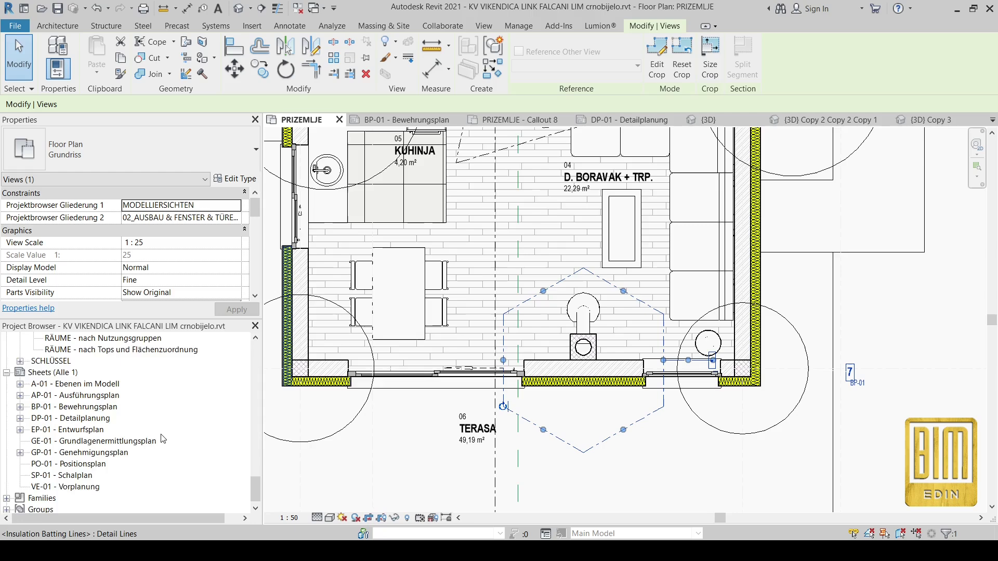
{"action": "double_click", "coordinate": [61, 398]}
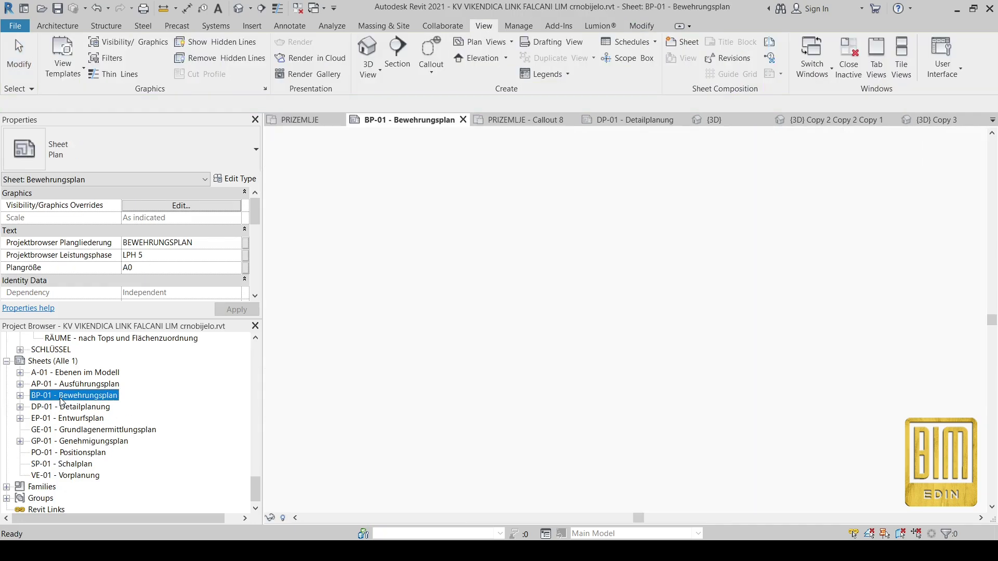
{"action": "scroll", "coordinate": [146, 399], "scroll_direction": "up", "scroll_amount": 9}
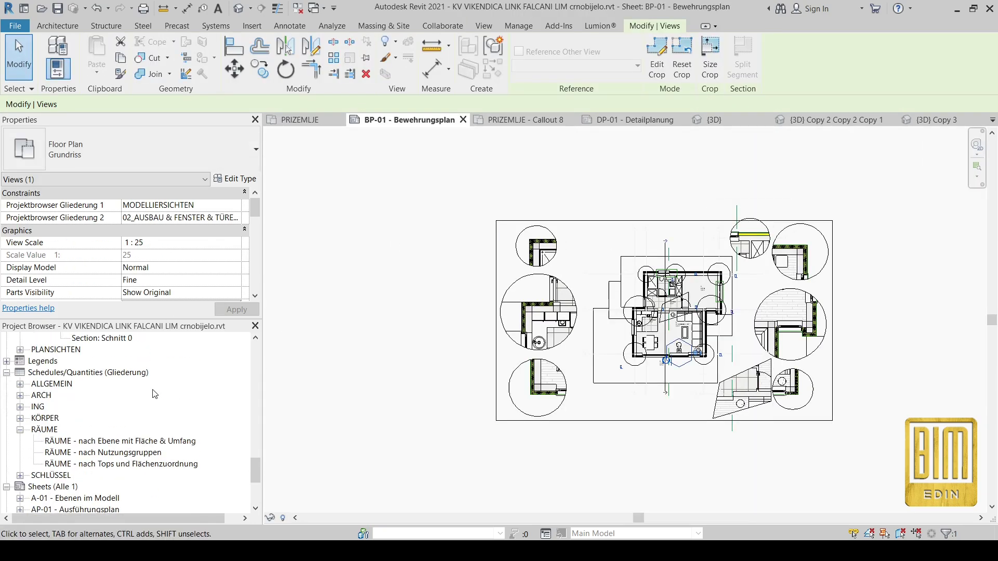
{"action": "scroll", "coordinate": [145, 400], "scroll_direction": "up", "scroll_amount": 1}
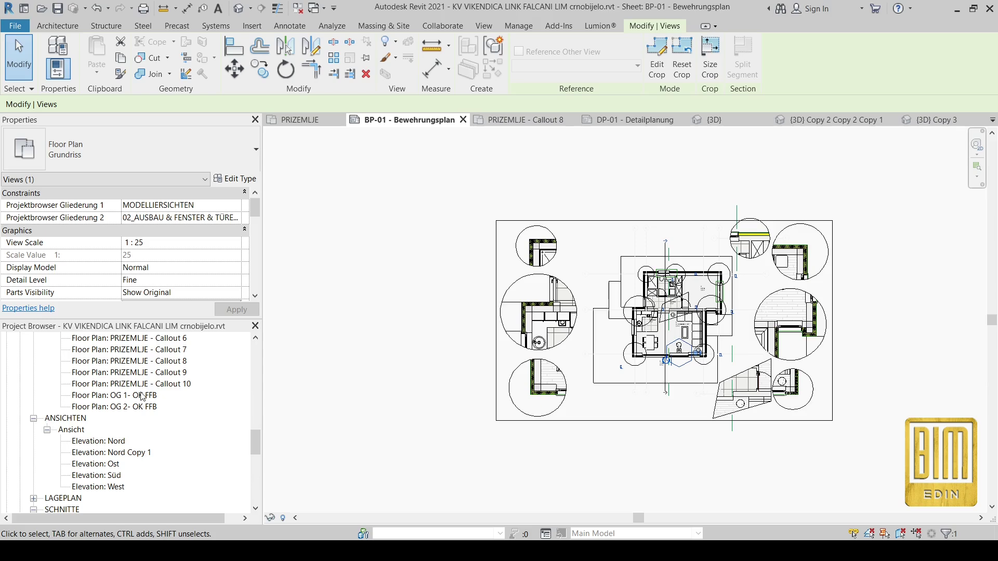
{"action": "left_click", "coordinate": [146, 396]}
{"action": "left_click", "coordinate": [133, 384]}
{"action": "left_click_drag", "start_coordinate": [133, 385], "coordinate": [608, 263]}
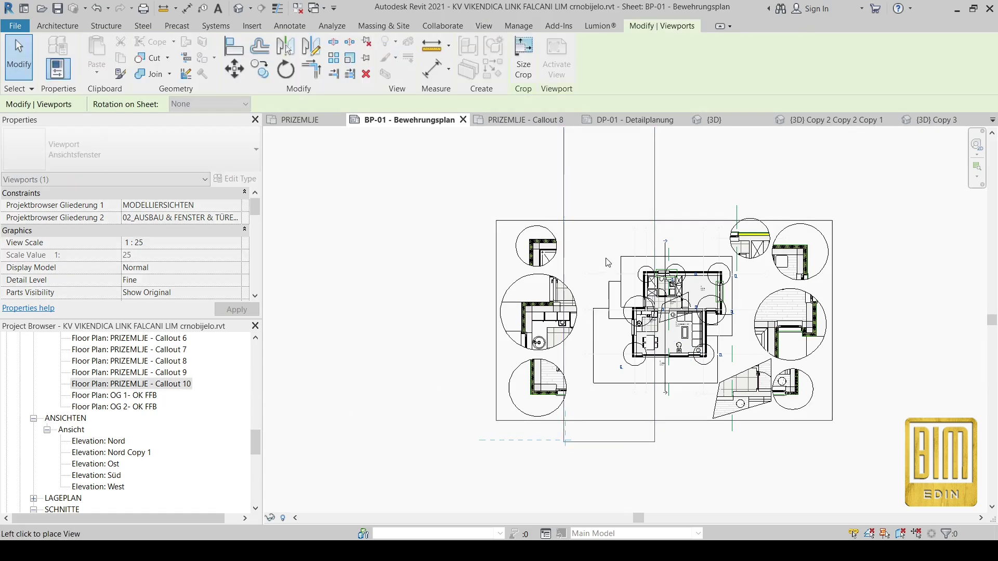
{"action": "left_click", "coordinate": [607, 264]}
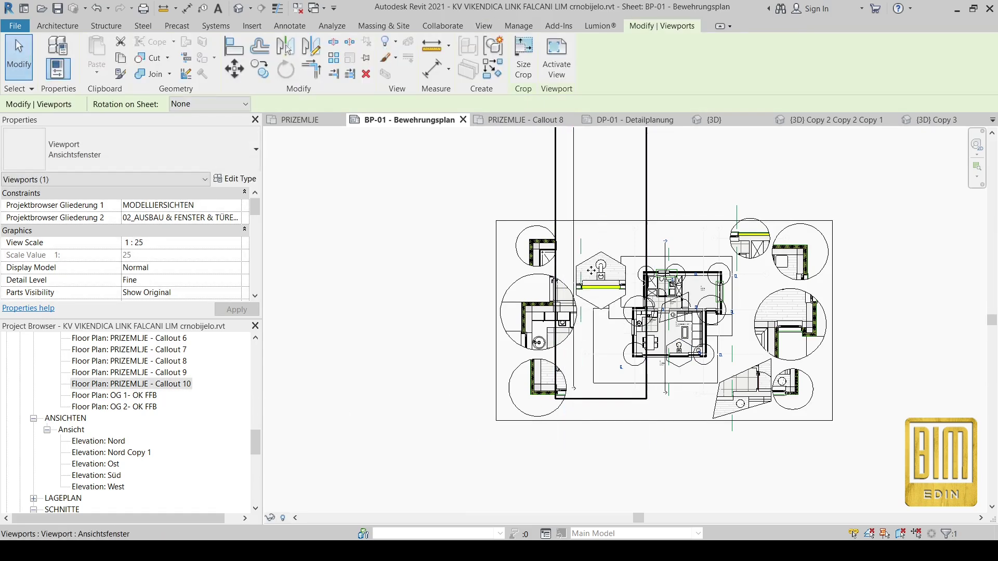
Activate the hexagonal callout's view, hide the section line's category in it, and return to the sheet.
{"action": "scroll", "coordinate": [591, 270], "scroll_direction": "up", "scroll_amount": 5}
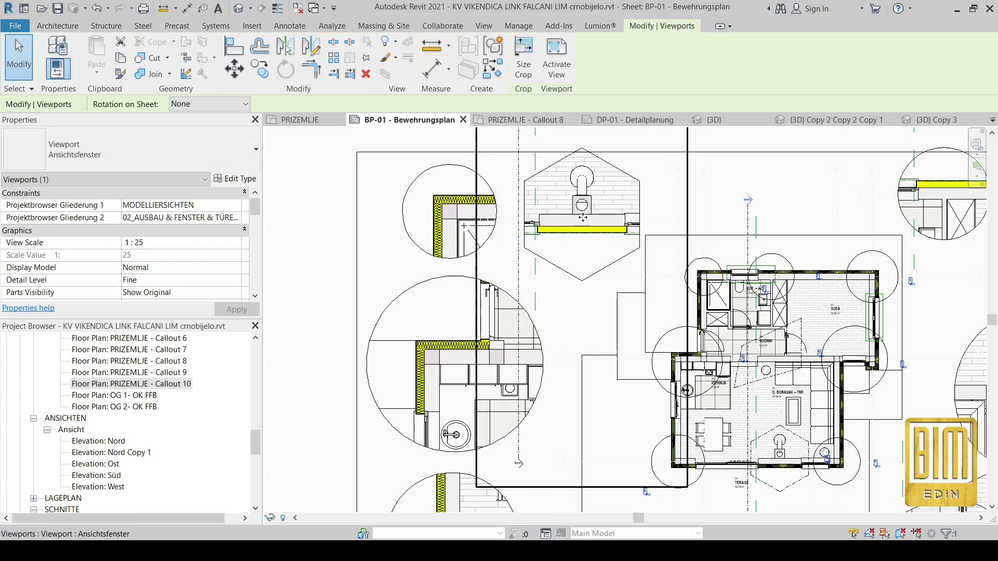
{"action": "double_click", "coordinate": [583, 218]}
{"action": "right_click", "coordinate": [519, 216]}
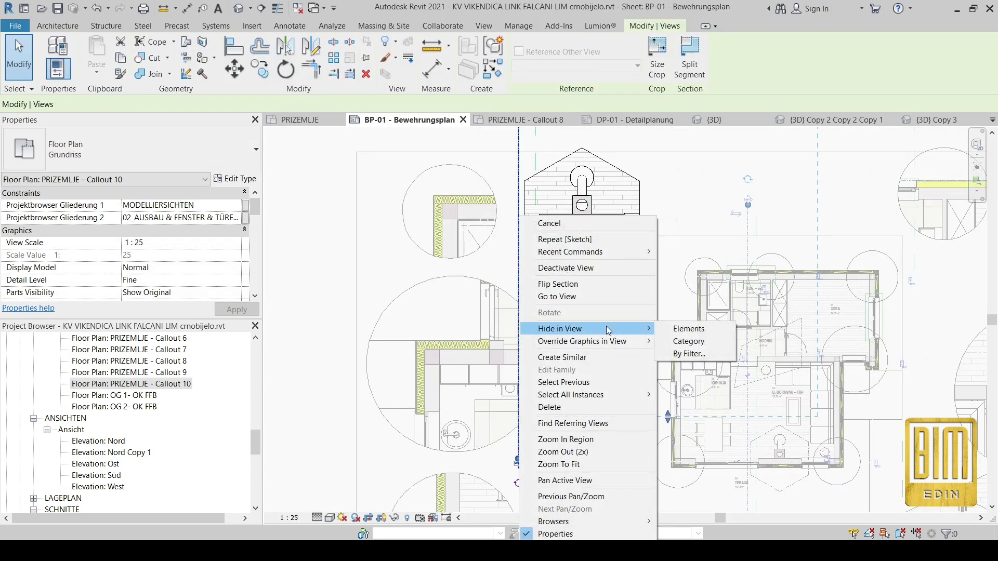
{"action": "left_click", "coordinate": [688, 341]}
{"action": "scroll", "coordinate": [568, 301], "scroll_direction": "down", "scroll_amount": 3}
{"action": "left_click", "coordinate": [574, 278]}
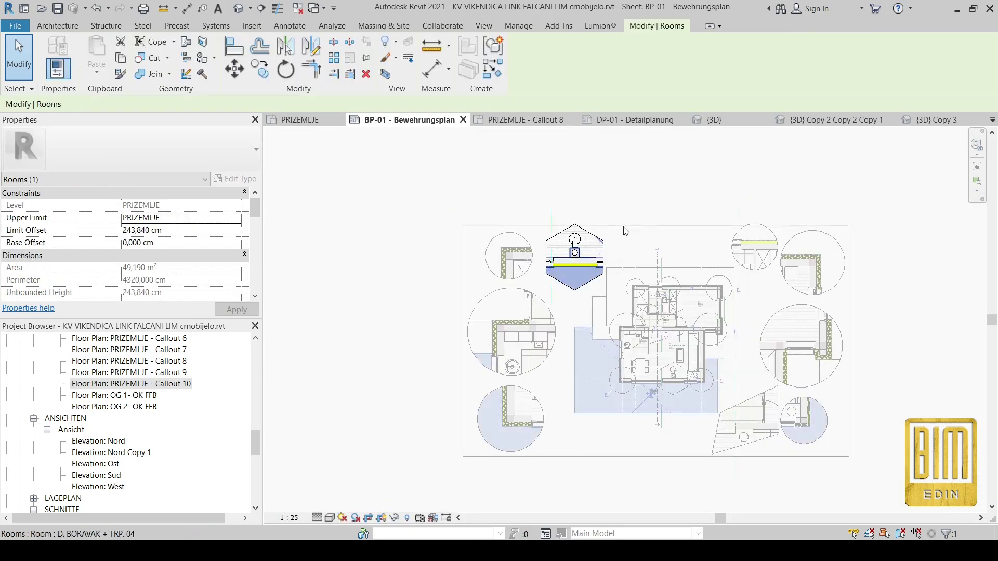
{"action": "scroll", "coordinate": [626, 231], "scroll_direction": "up", "scroll_amount": 2}
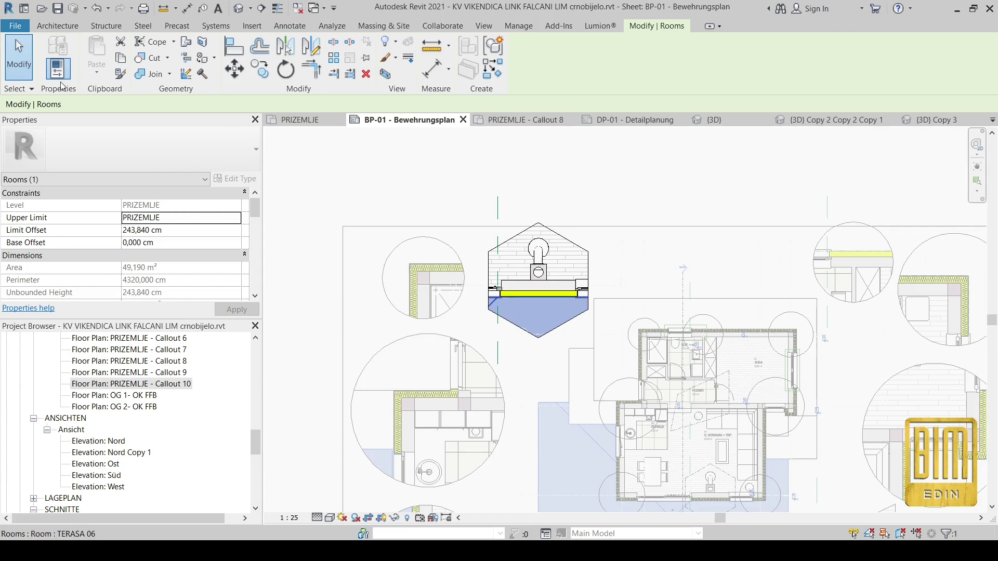
{"action": "left_click", "coordinate": [17, 64]}
{"action": "double_click", "coordinate": [362, 145]}
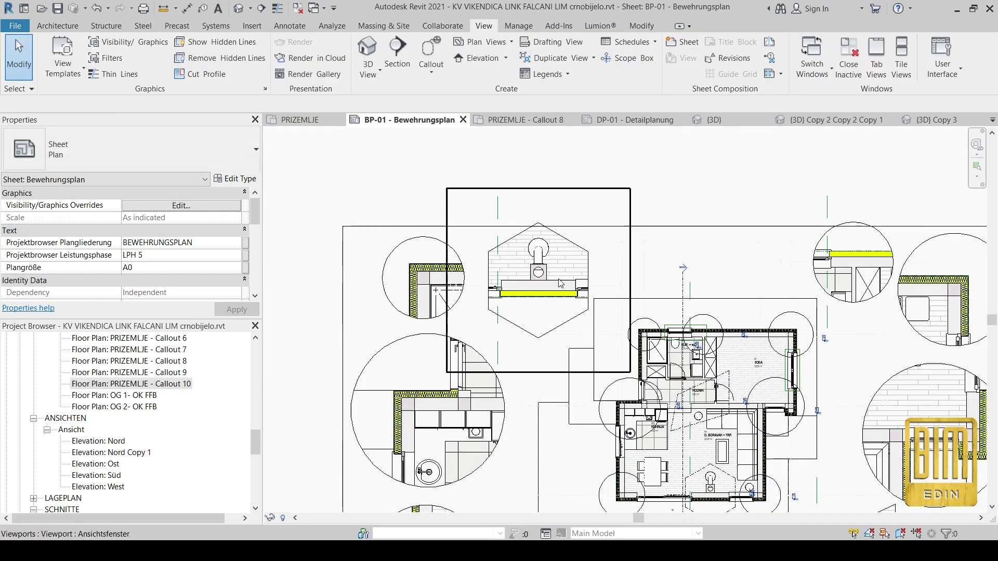
Shift the hexagonal callout's viewport slightly down on the sheet, fine-tuning it with small upward nudges.
{"action": "left_click", "coordinate": [538, 272]}
{"action": "left_click_drag", "start_coordinate": [538, 271], "coordinate": [535, 293]}
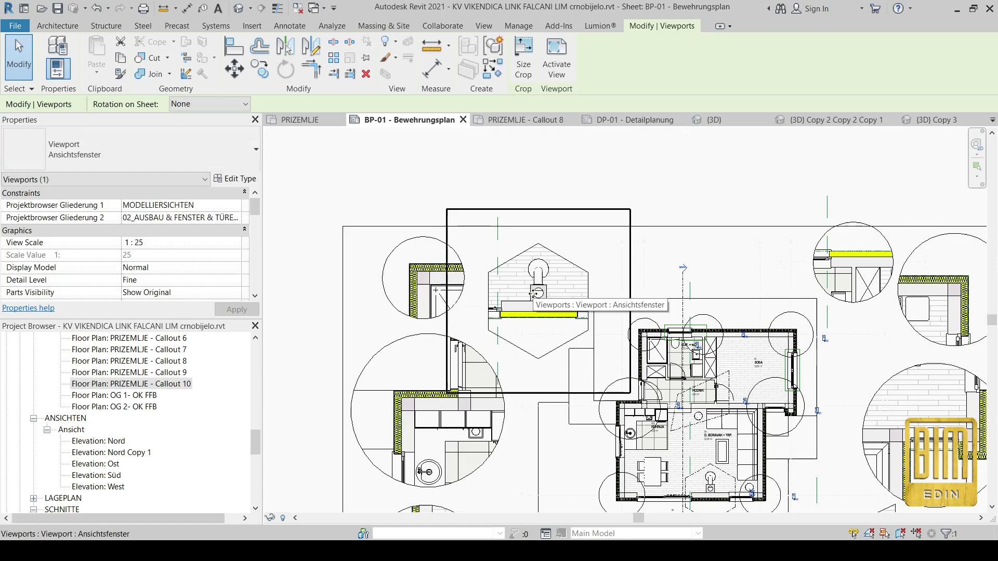
{"action": "key", "text": "Up"}
{"action": "key", "text": "Up"}
{"action": "key", "text": "Up"}
{"action": "scroll", "coordinate": [562, 193], "scroll_direction": "down", "scroll_amount": 3}
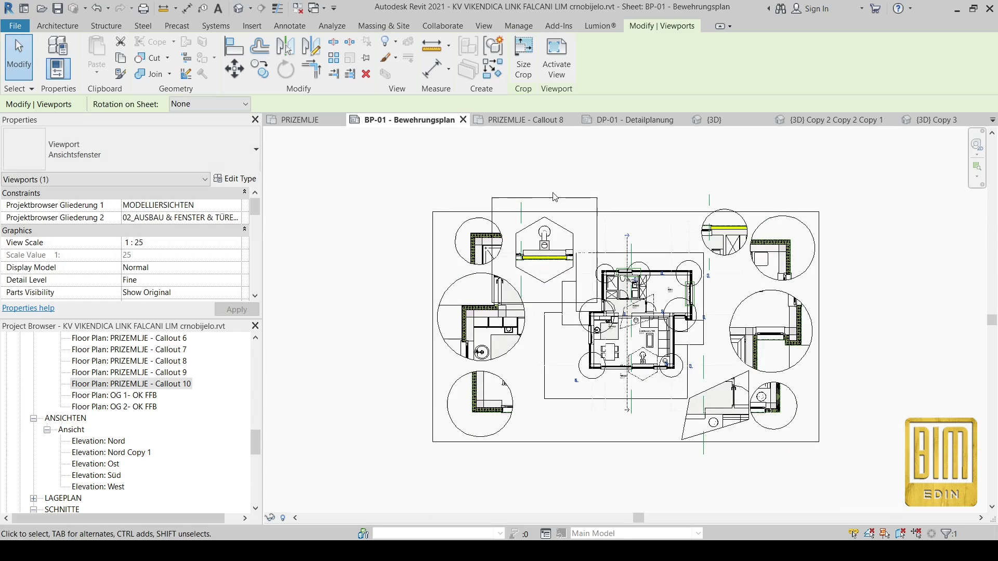
Examine the hexagonal and quadrilateral details on the sheet and compare them with their callout outlines in the main floor plan.
{"action": "scroll", "coordinate": [552, 223], "scroll_direction": "up", "scroll_amount": 5}
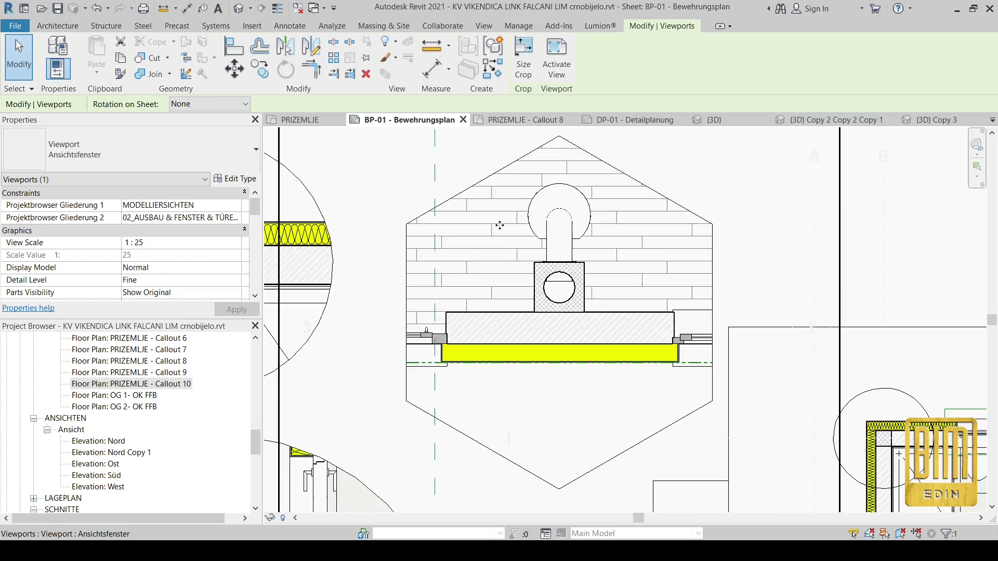
{"action": "scroll", "coordinate": [565, 237], "scroll_direction": "down", "scroll_amount": 5}
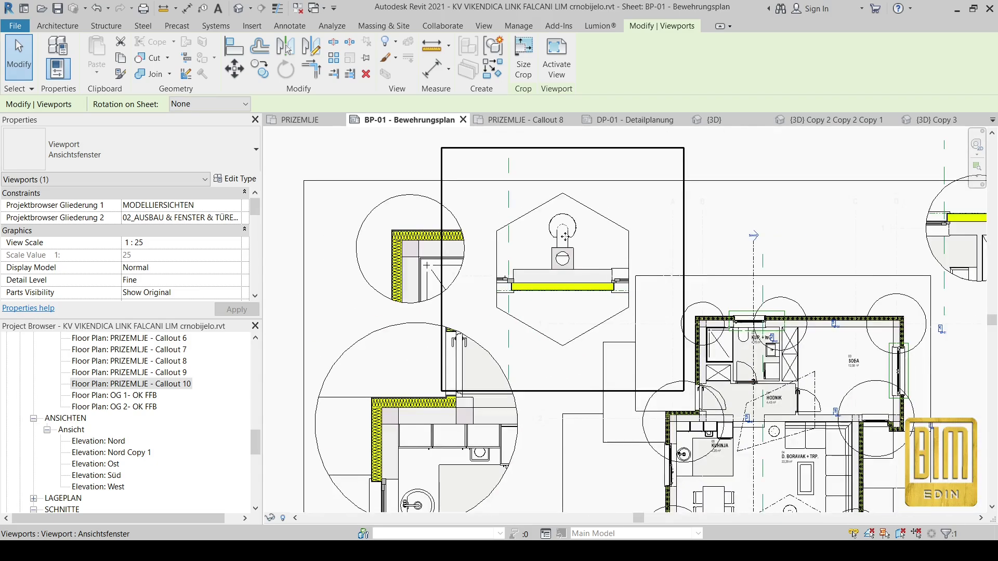
{"action": "middle_click_drag", "start_coordinate": [860, 473], "coordinate": [778, 361]}
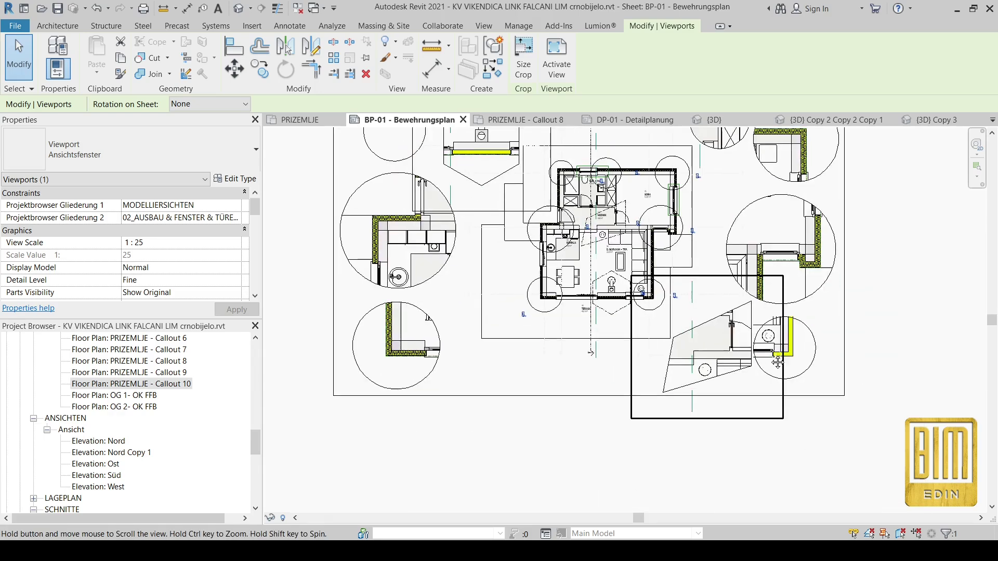
{"action": "scroll", "coordinate": [790, 363], "scroll_direction": "up", "scroll_amount": 2}
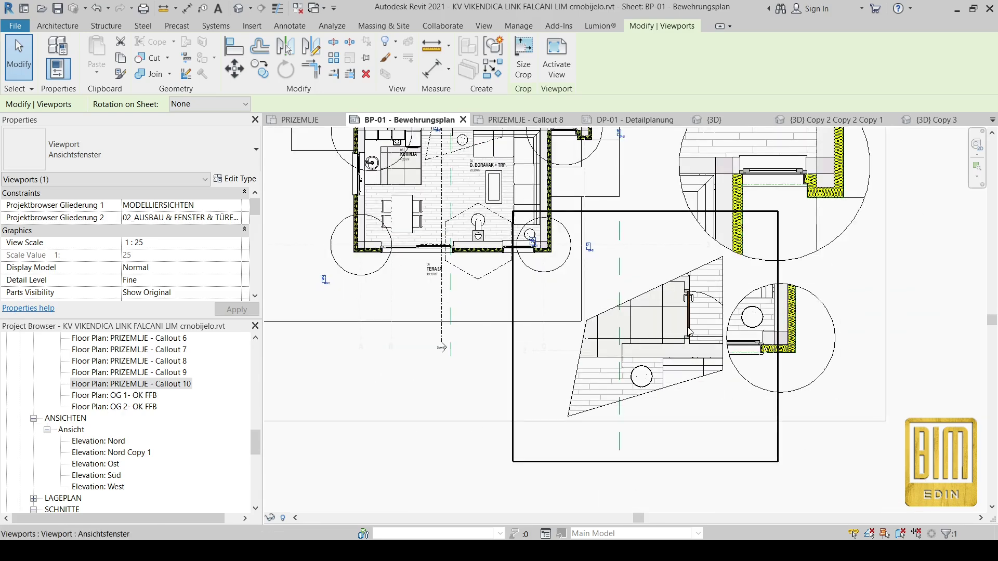
{"action": "middle_click_drag", "start_coordinate": [686, 334], "coordinate": [764, 452]}
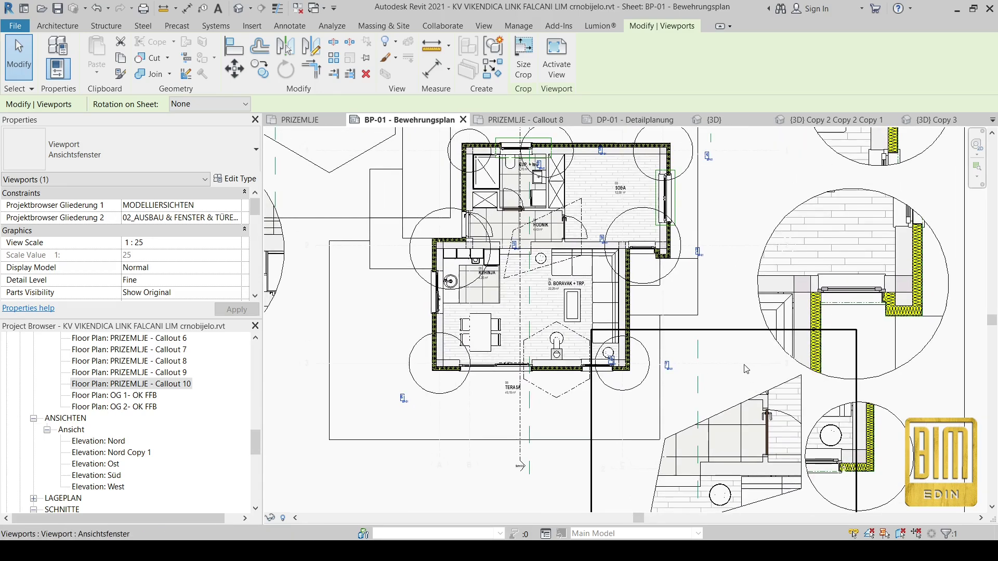
{"action": "scroll", "coordinate": [602, 239], "scroll_direction": "up", "scroll_amount": 6}
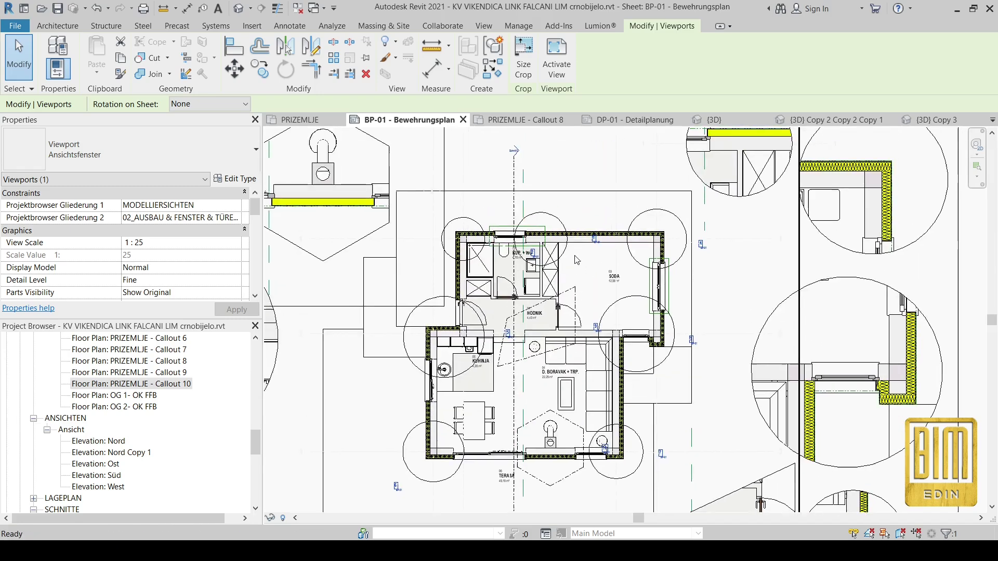
{"action": "middle_click_drag", "start_coordinate": [536, 406], "coordinate": [738, 256]}
{"action": "scroll", "coordinate": [522, 271], "scroll_direction": "down", "scroll_amount": 2}
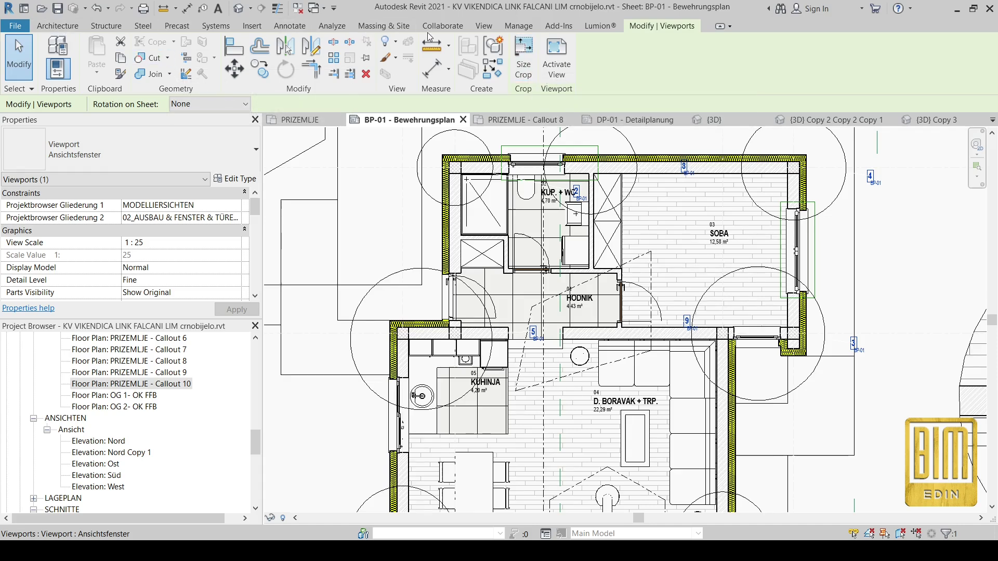
Activate the main PRIZEMLJE floor plan view on the sheet and start a sketched callout in it.
{"action": "left_click", "coordinate": [484, 26]}
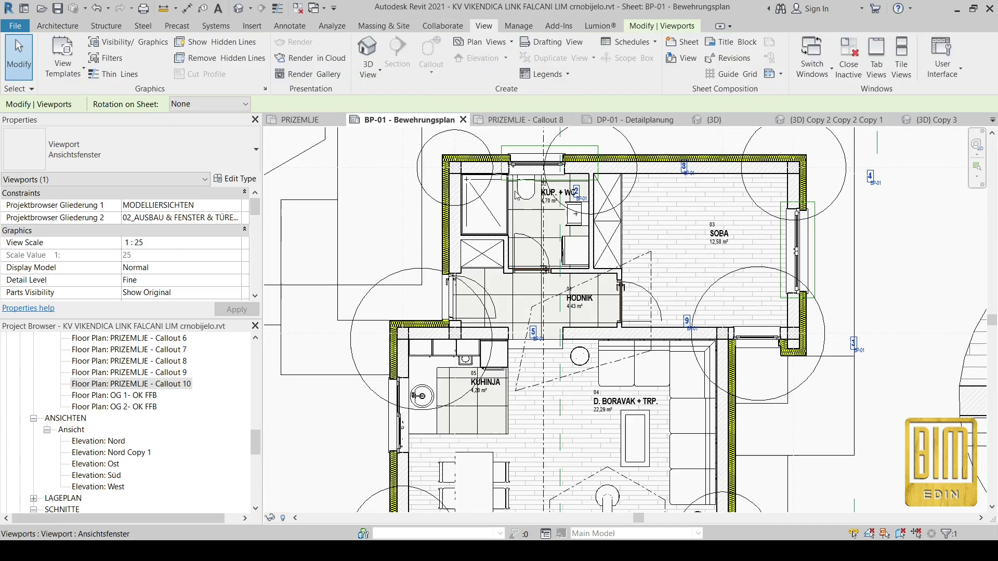
{"action": "double_click", "coordinate": [554, 197]}
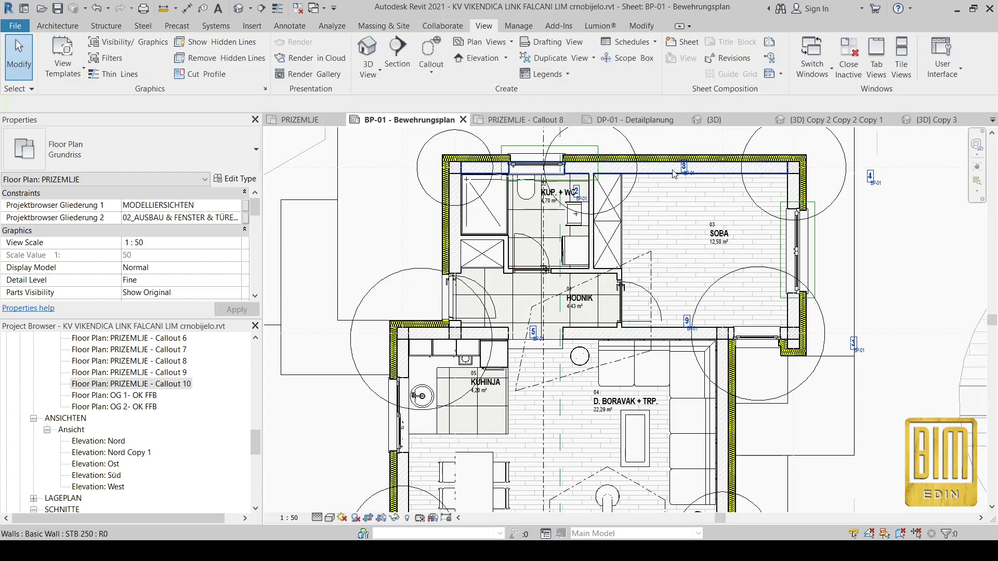
{"action": "left_click", "coordinate": [432, 71]}
{"action": "left_click", "coordinate": [448, 121]}
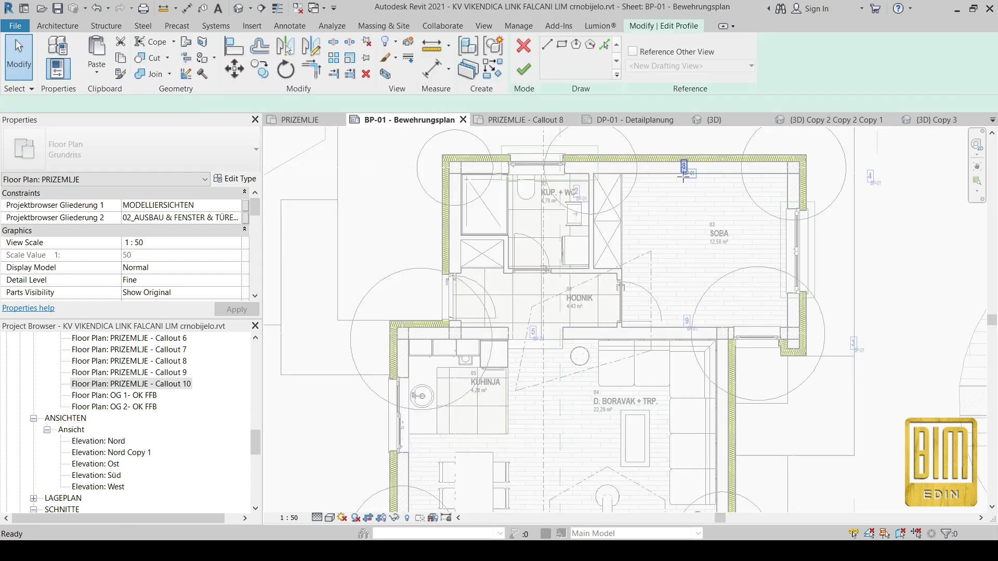
{"action": "middle_click_drag", "start_coordinate": [684, 178], "coordinate": [611, 239]}
Draw a three-sided inscribed polygon with sides about 142 cm long over the wall below the shower.
{"action": "left_click", "coordinate": [575, 44]}
{"action": "left_click_drag", "start_coordinate": [94, 104], "coordinate": [62, 105]}
{"action": "type", "text": "3"}
{"action": "scroll", "coordinate": [621, 237], "scroll_direction": "up", "scroll_amount": 2}
{"action": "scroll", "coordinate": [624, 236], "scroll_direction": "down", "scroll_amount": 4}
{"action": "middle_click_drag", "start_coordinate": [566, 356], "coordinate": [623, 300]}
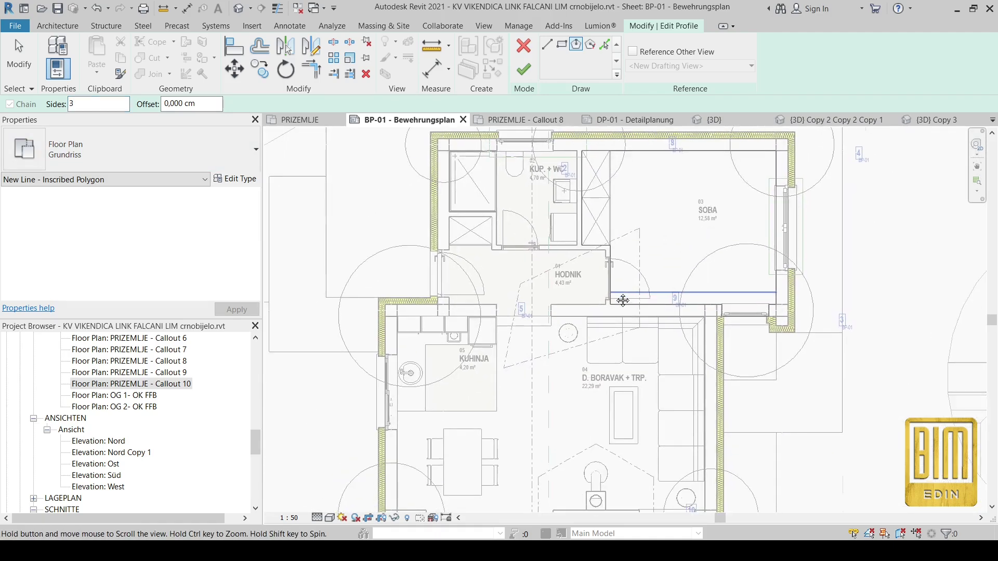
{"action": "mouse_move", "coordinate": [541, 407]}
{"action": "middle_mouse_down"}
{"action": "mouse_move", "coordinate": [561, 227]}
{"action": "mouse_move", "coordinate": [564, 286]}
{"action": "mouse_move", "coordinate": [535, 405]}
{"action": "middle_mouse_up"}
{"action": "scroll", "coordinate": [476, 249], "scroll_direction": "up", "scroll_amount": 4}
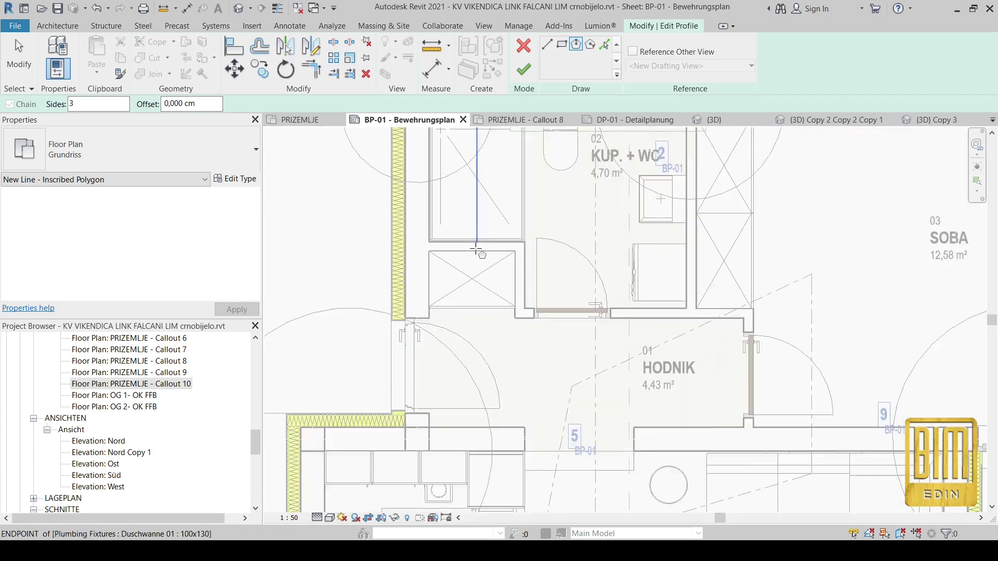
{"action": "scroll", "coordinate": [476, 249], "scroll_direction": "up", "scroll_amount": 3}
{"action": "left_click", "coordinate": [474, 247]}
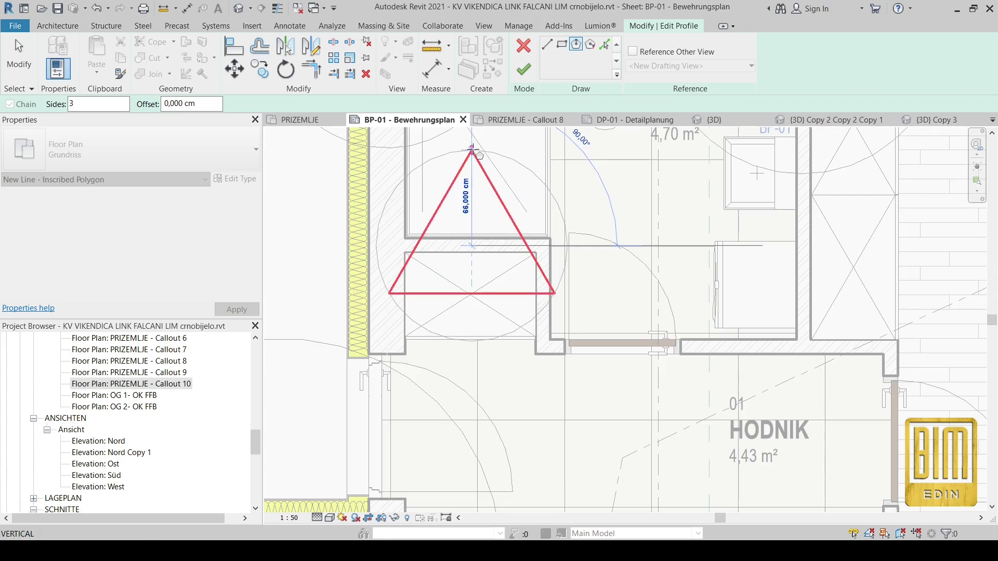
{"action": "middle_click_drag", "start_coordinate": [470, 154], "coordinate": [519, 202]}
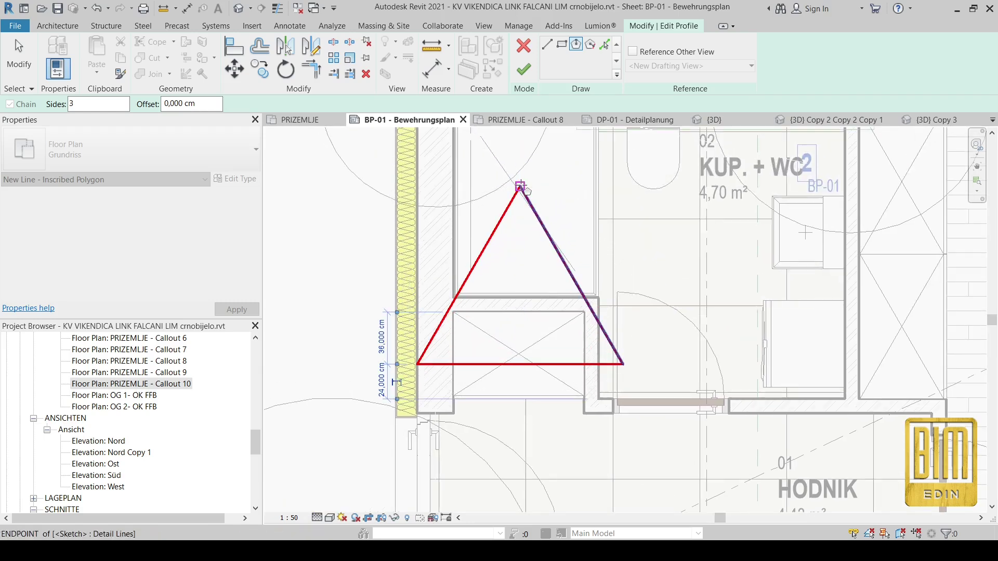
{"action": "left_click", "coordinate": [520, 186]}
Select all three lines of the triangle and move them over the door between KUP. + WC and HODNIK.
{"action": "key", "text": "Escape"}
{"action": "key", "text": "Escape"}
{"action": "key", "text": "Tab"}
{"action": "left_click", "coordinate": [464, 280]}
{"action": "mouse_move", "coordinate": [465, 279]}
{"action": "left_mouse_down"}
{"action": "mouse_move", "coordinate": [588, 317]}
{"action": "mouse_move", "coordinate": [603, 347]}
{"action": "left_mouse_up"}
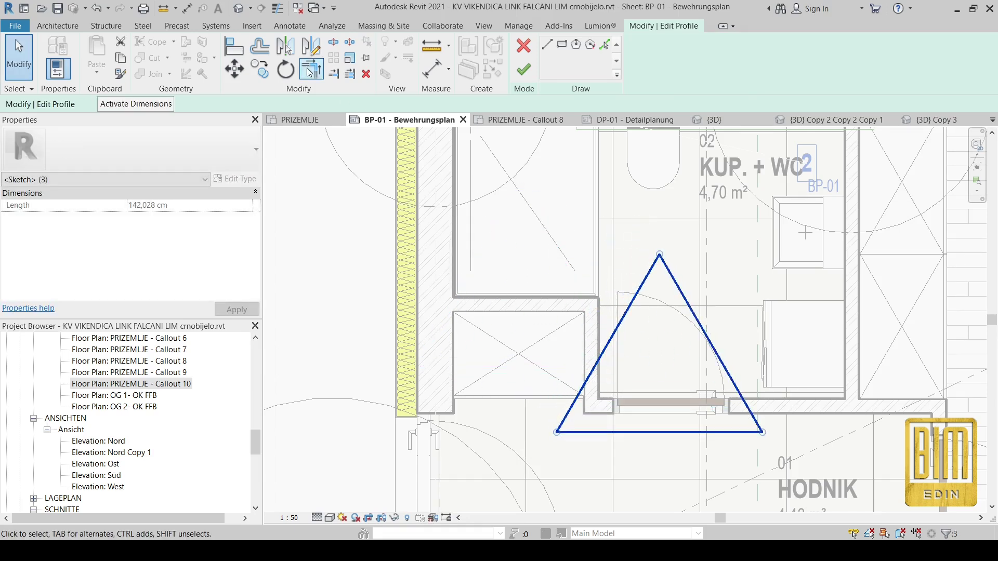
Scale the triangle up graphically from the midpoint of its base to sides about 187 cm long and finish the callout.
{"action": "left_click", "coordinate": [349, 58]}
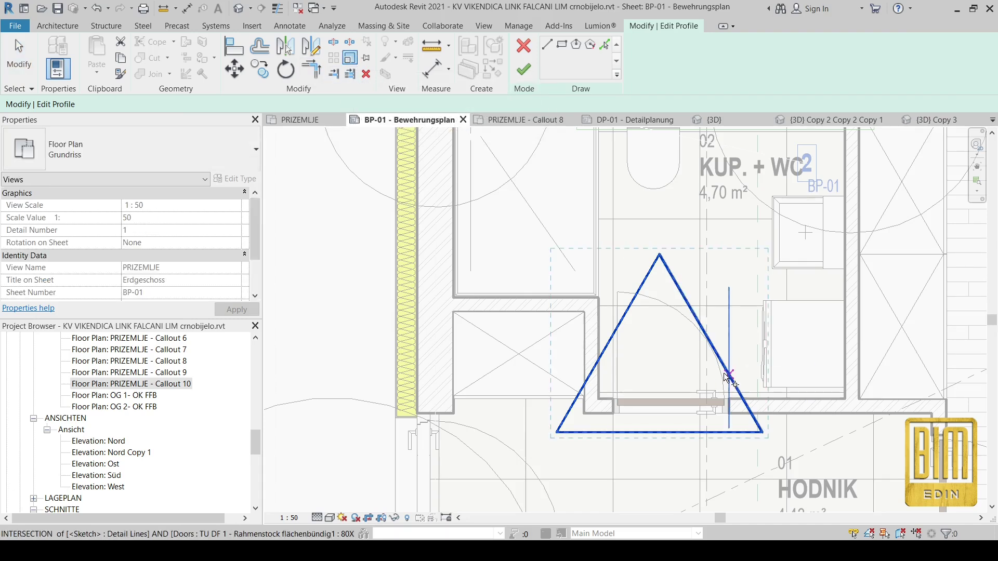
{"action": "left_click", "coordinate": [659, 432]}
{"action": "left_click", "coordinate": [660, 255]}
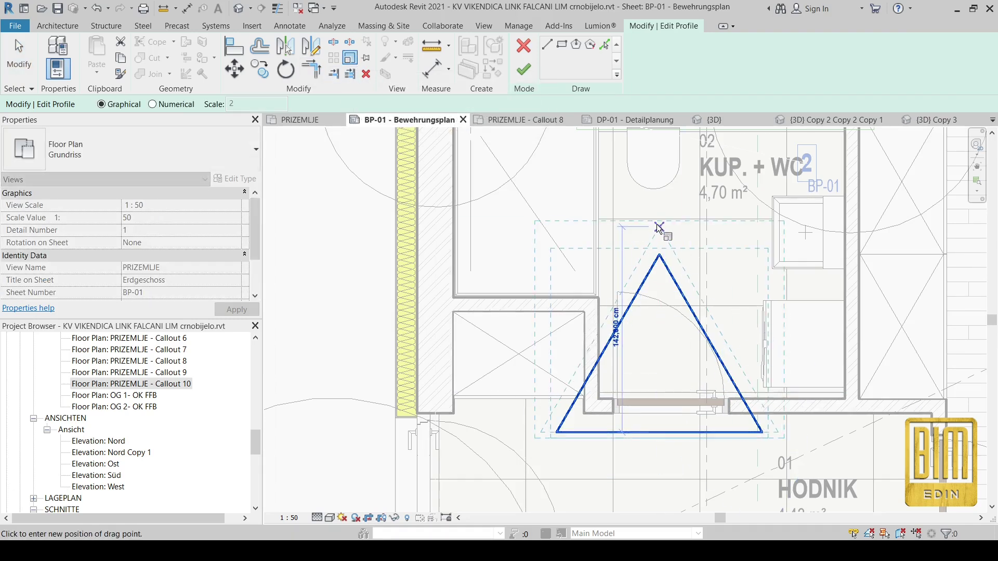
{"action": "left_click", "coordinate": [659, 197]}
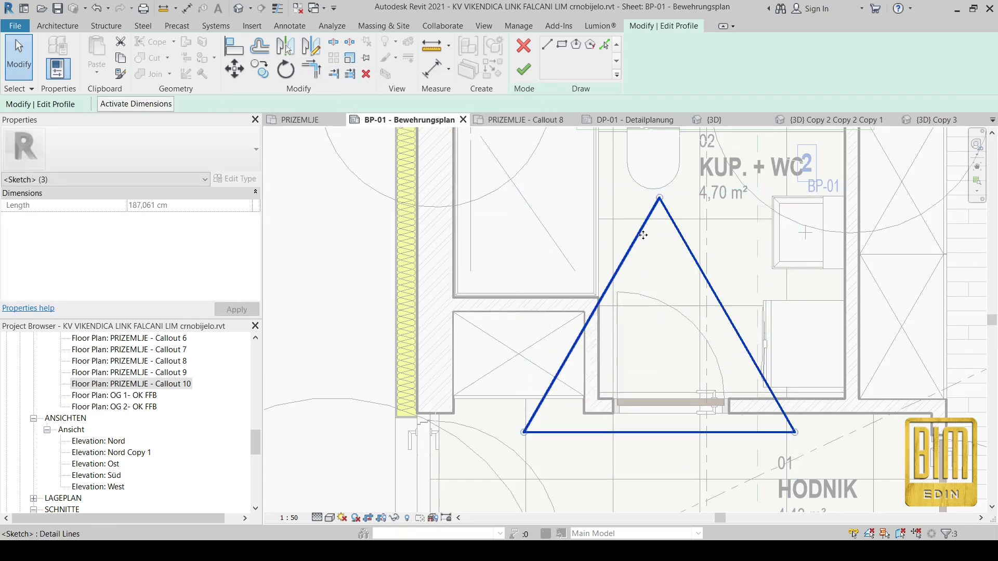
{"action": "left_click", "coordinate": [523, 70]}
{"action": "scroll", "coordinate": [575, 226], "scroll_direction": "down", "scroll_amount": 5}
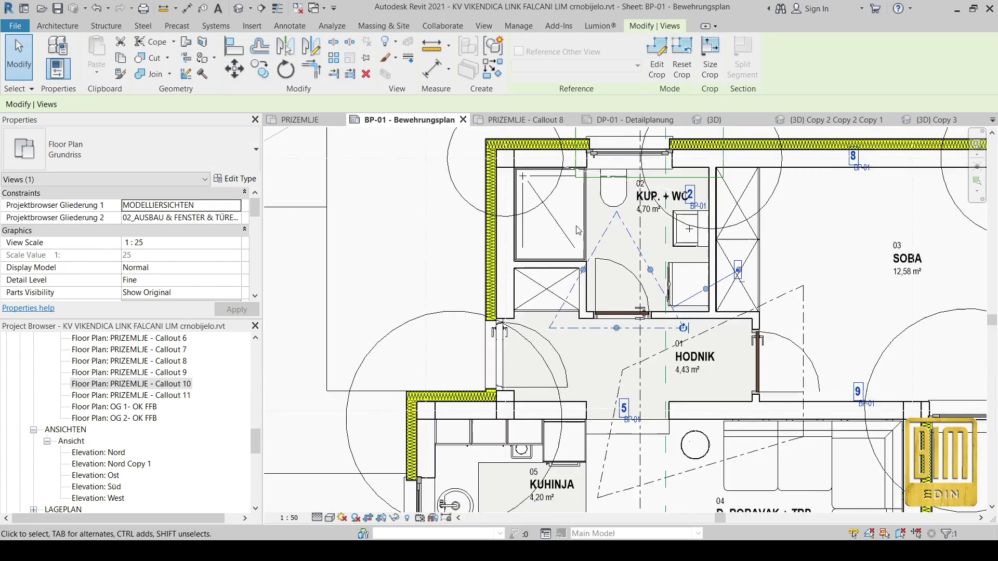
Open the section view Schnitt 0 from its section line in the floor plan.
{"action": "left_click", "coordinate": [611, 177]}
{"action": "right_click", "coordinate": [603, 231]}
{"action": "left_click", "coordinate": [617, 134]}
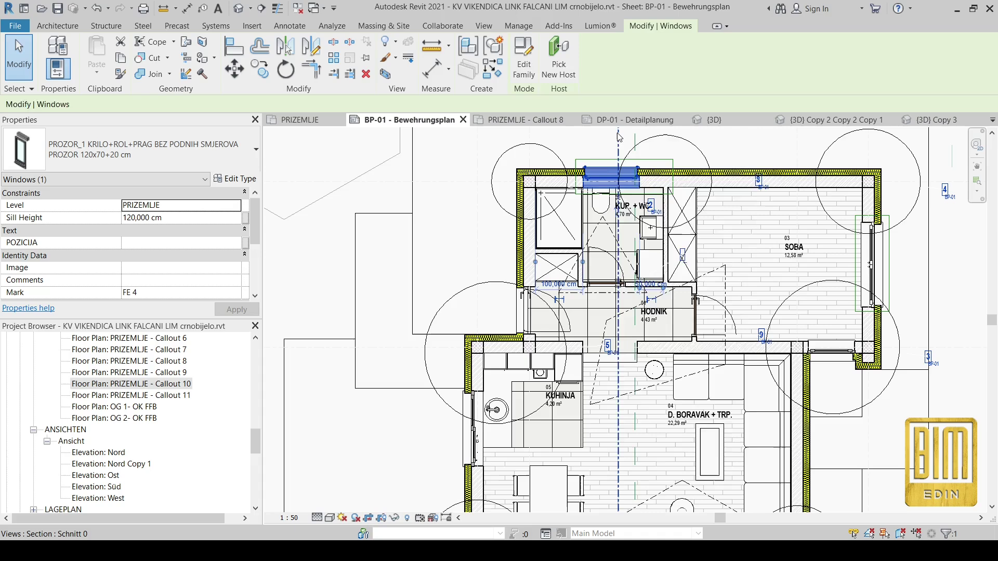
{"action": "right_click", "coordinate": [618, 133]}
{"action": "left_click", "coordinate": [655, 214]}
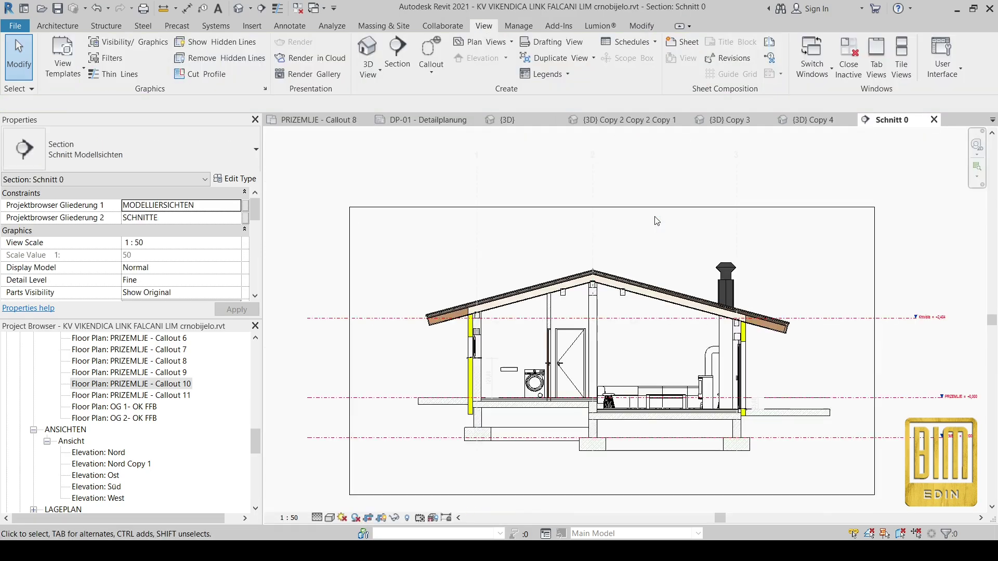
Start a sketched callout and draw a three-sided inscribed polygon with a 170 cm radius, centred on the grid line at the roof ridge.
{"action": "scroll", "coordinate": [822, 358], "scroll_direction": "up", "scroll_amount": 1}
{"action": "scroll", "coordinate": [522, 260], "scroll_direction": "up", "scroll_amount": 6}
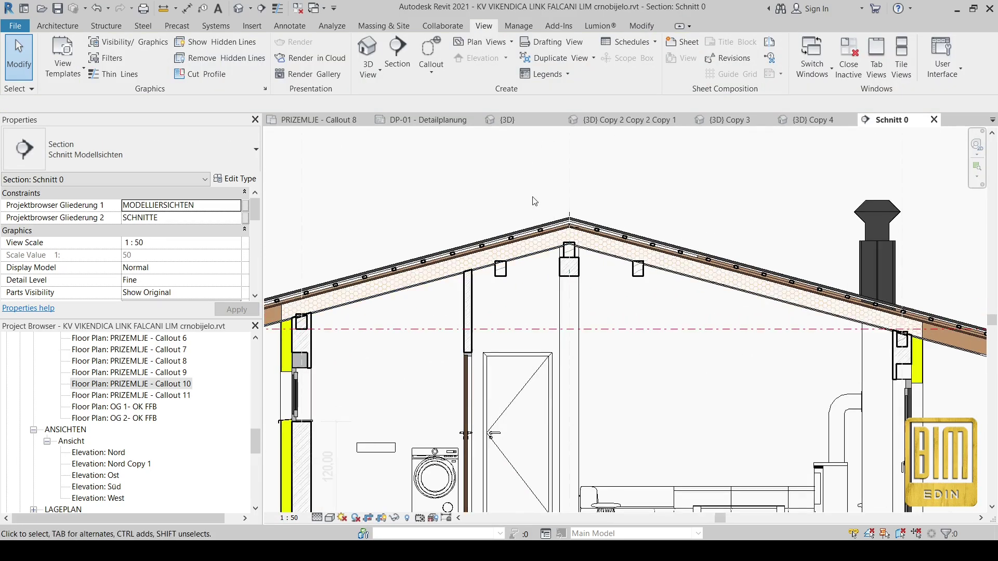
{"action": "middle_click_drag", "start_coordinate": [476, 187], "coordinate": [473, 199]}
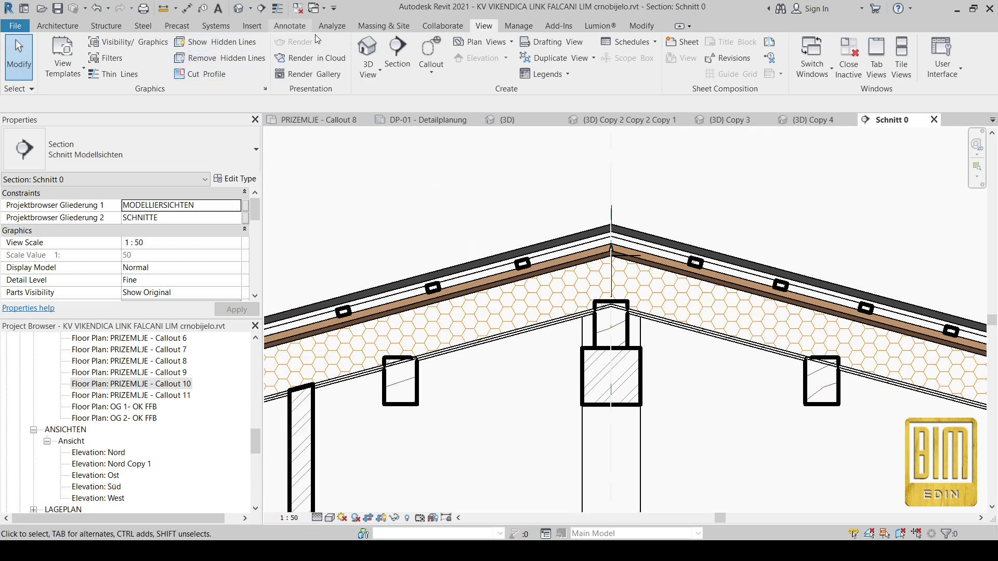
{"action": "left_click", "coordinate": [442, 73]}
{"action": "left_click", "coordinate": [447, 123]}
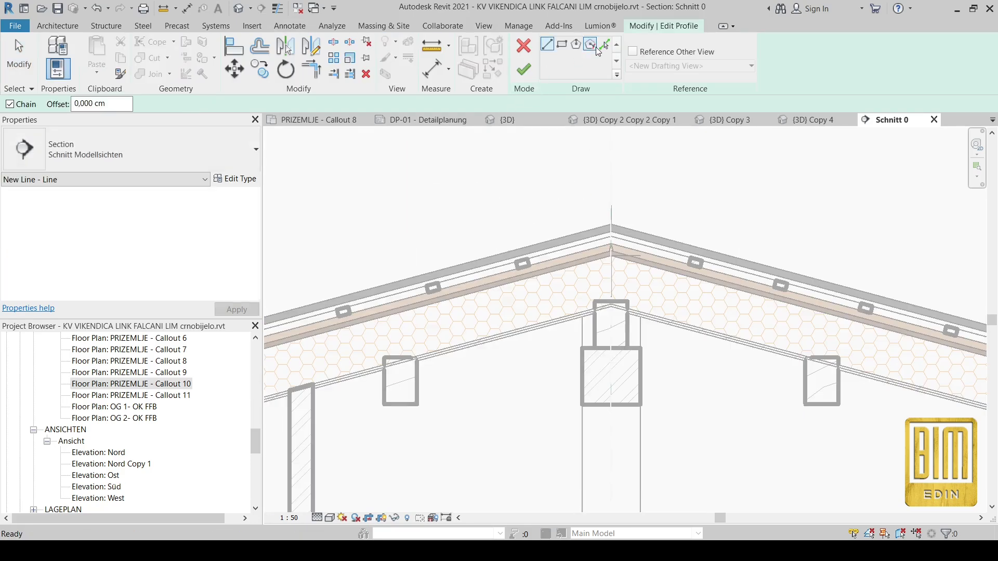
{"action": "left_click", "coordinate": [575, 45]}
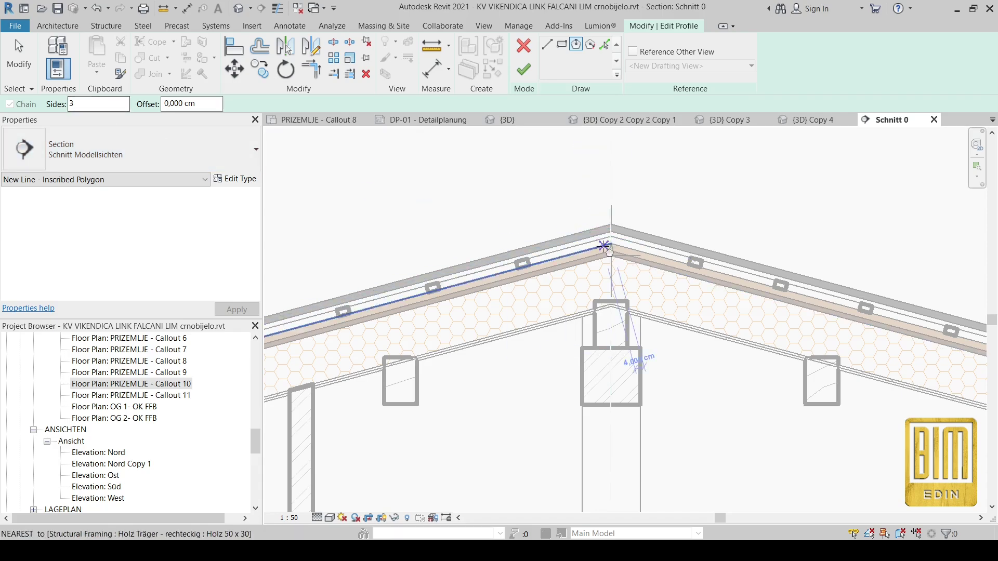
{"action": "left_click", "coordinate": [611, 297]}
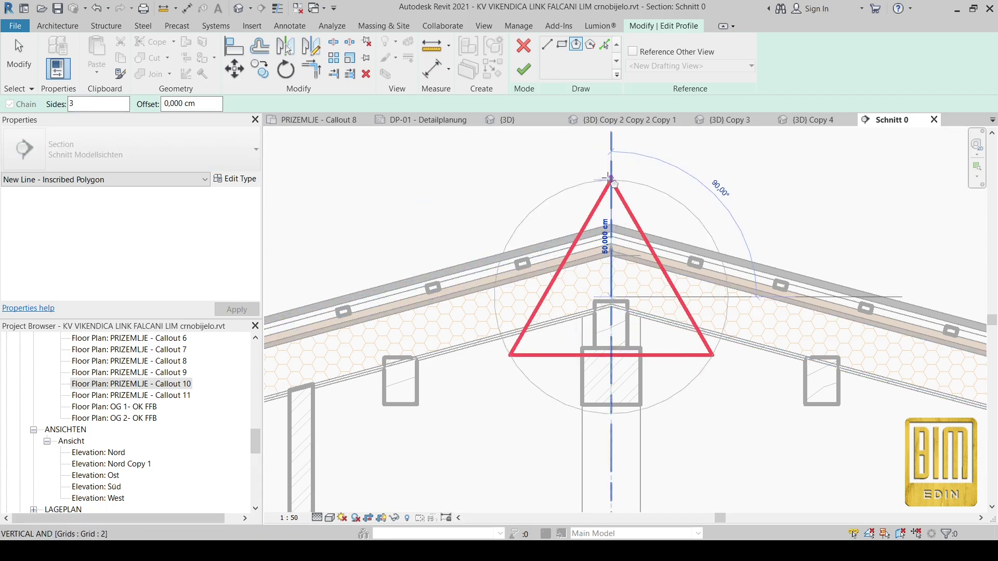
{"action": "scroll", "coordinate": [597, 208], "scroll_direction": "down", "scroll_amount": 2}
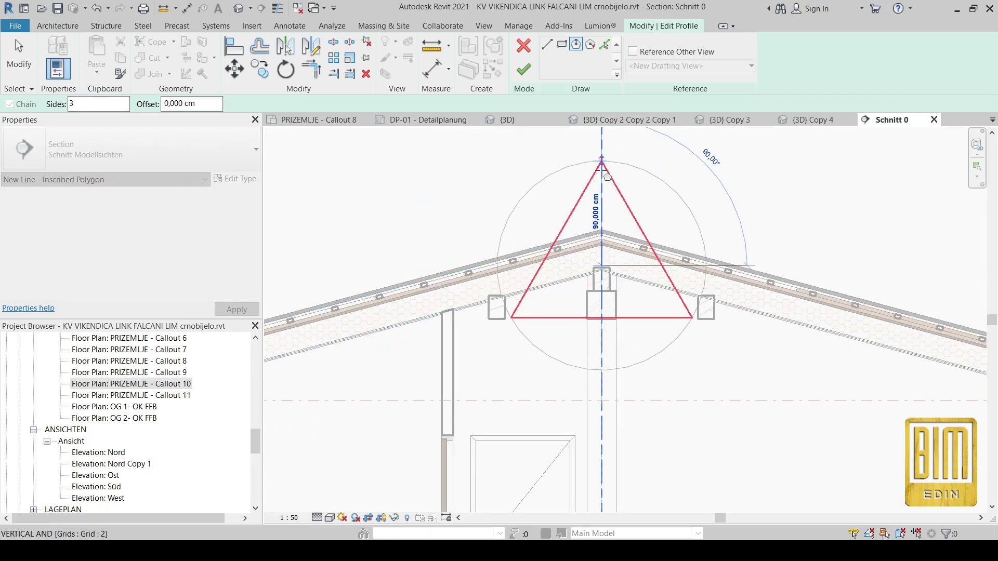
{"action": "scroll", "coordinate": [601, 166], "scroll_direction": "down", "scroll_amount": 2}
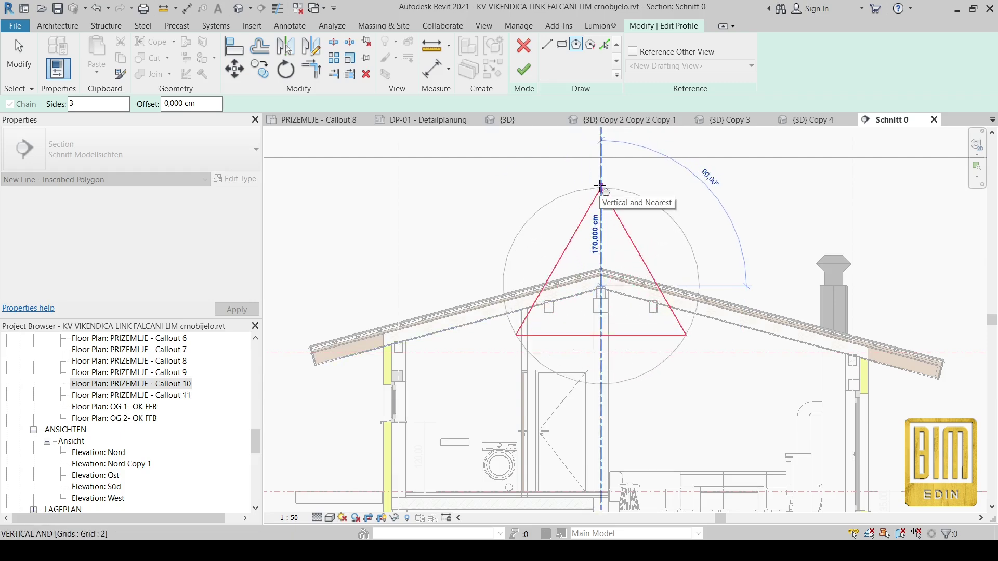
{"action": "left_click", "coordinate": [601, 190]}
{"action": "left_click", "coordinate": [11, 68]}
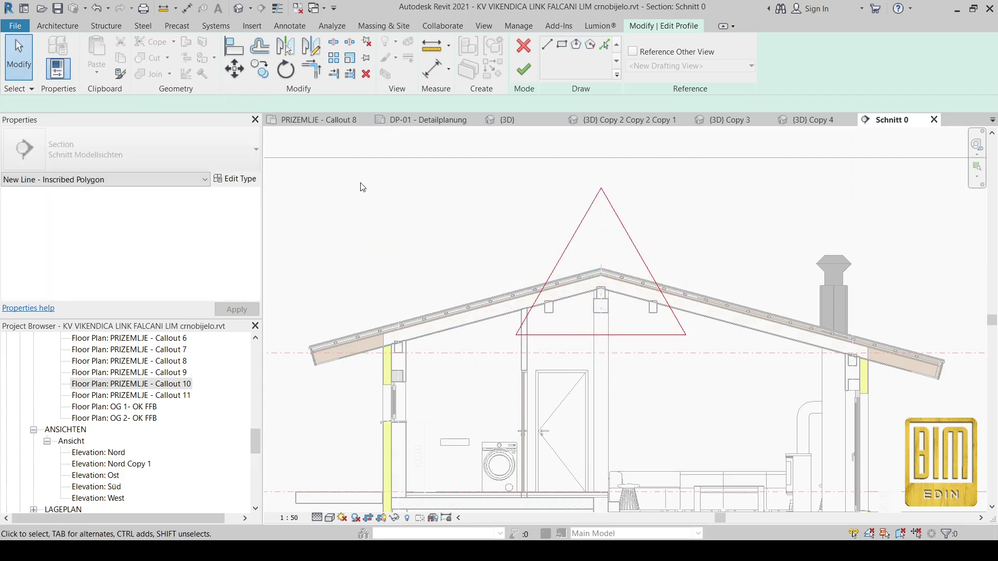
Select all three lines of the triangle, nudge them slightly down over the roof ridge, and finish the callout.
{"action": "left_click_drag", "start_coordinate": [553, 382], "coordinate": [553, 381]}
{"action": "scroll", "coordinate": [595, 326], "scroll_direction": "up", "scroll_amount": 1}
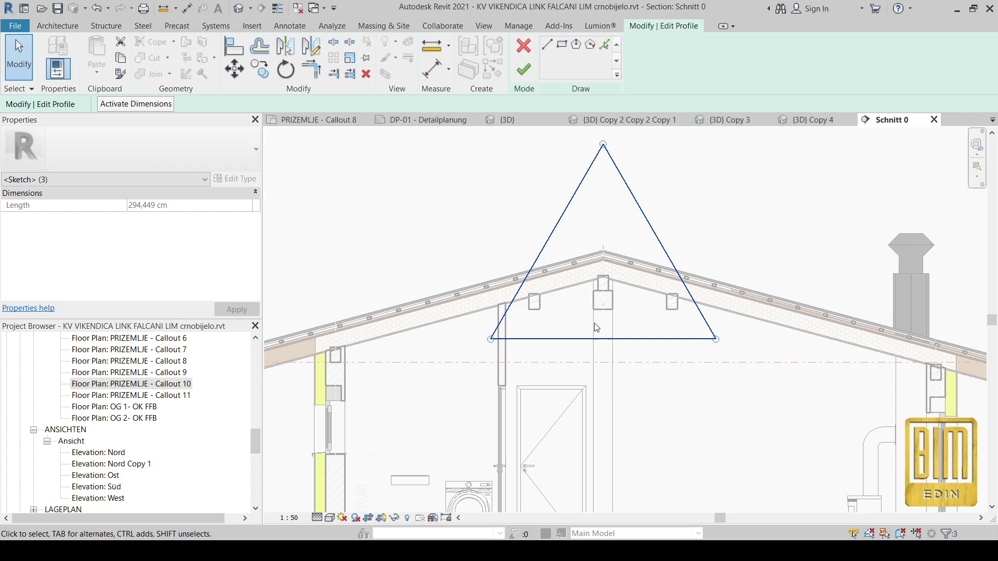
{"action": "key", "text": "Down"}
{"action": "key", "text": "Down"}
{"action": "key", "text": "Down"}
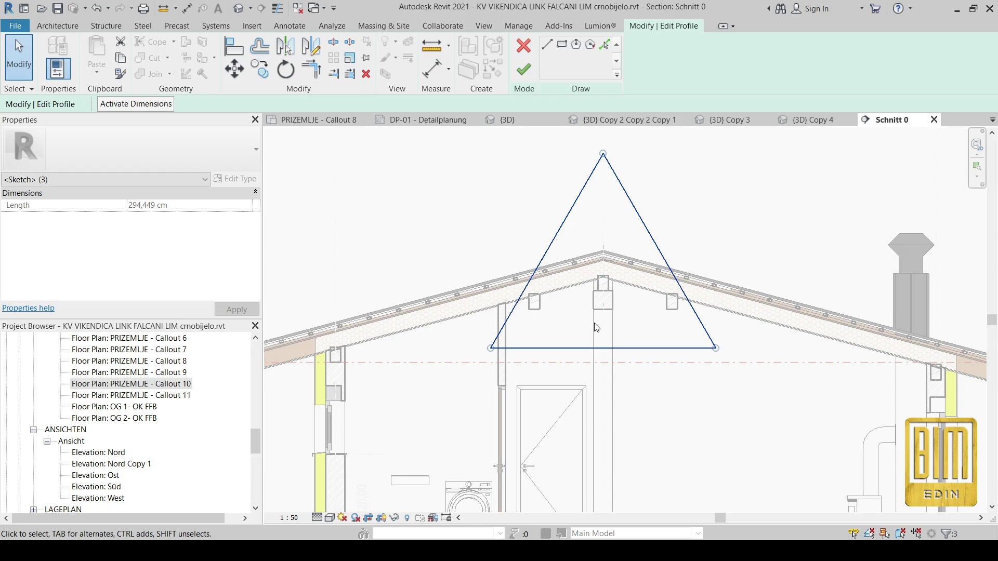
{"action": "key", "text": "Up"}
{"action": "key", "text": "Up"}
{"action": "scroll", "coordinate": [596, 327], "scroll_direction": "down", "scroll_amount": 1}
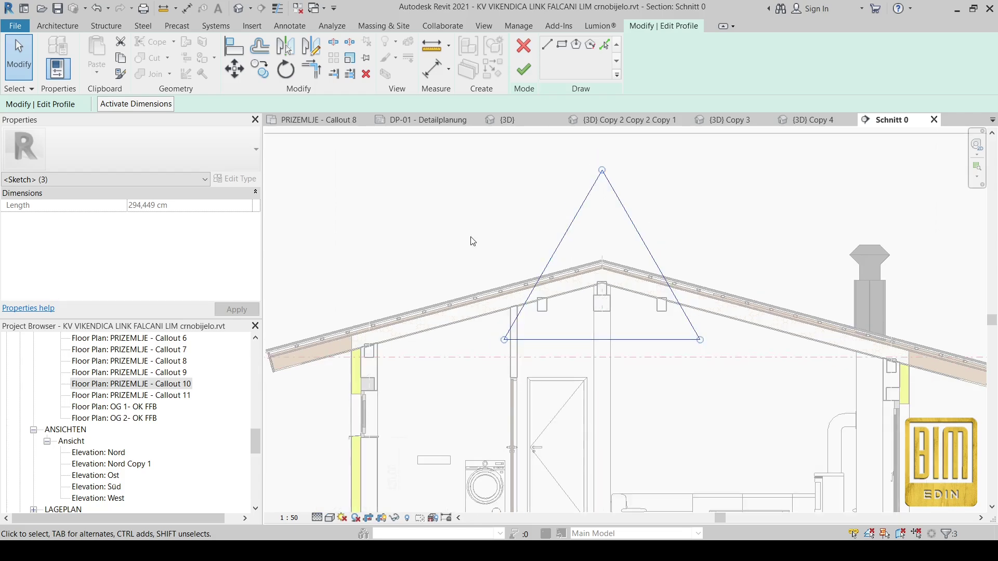
{"action": "left_click", "coordinate": [524, 68]}
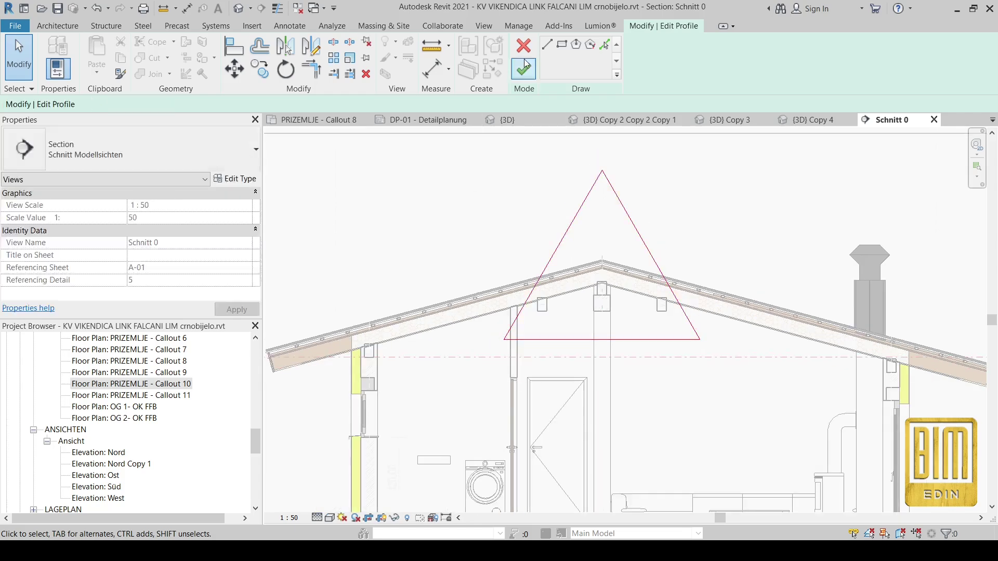
{"action": "left_click", "coordinate": [522, 188]}
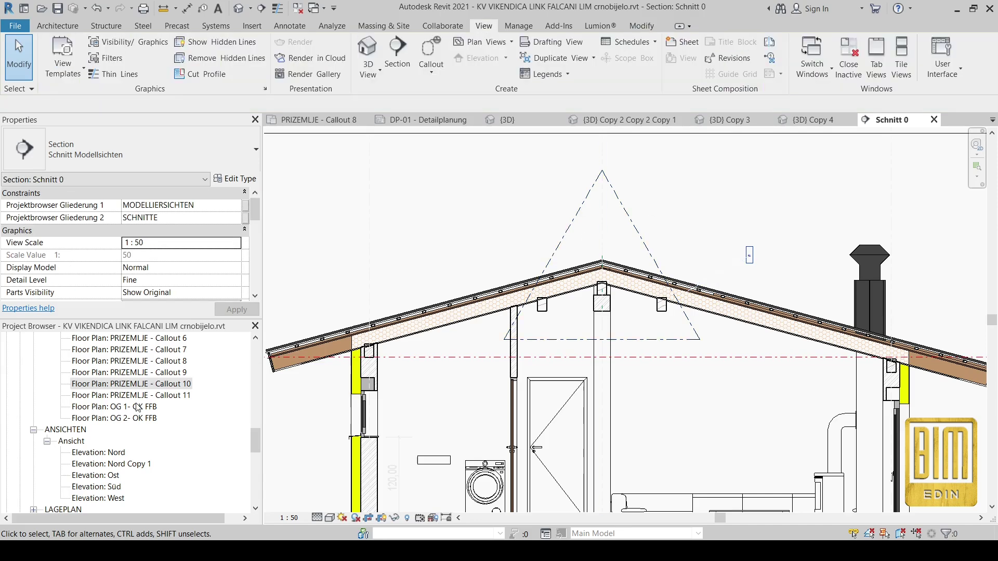
Open the sheet BP-01 - Bewehrungsplan.
{"action": "scroll", "coordinate": [137, 406], "scroll_direction": "down", "scroll_amount": 10}
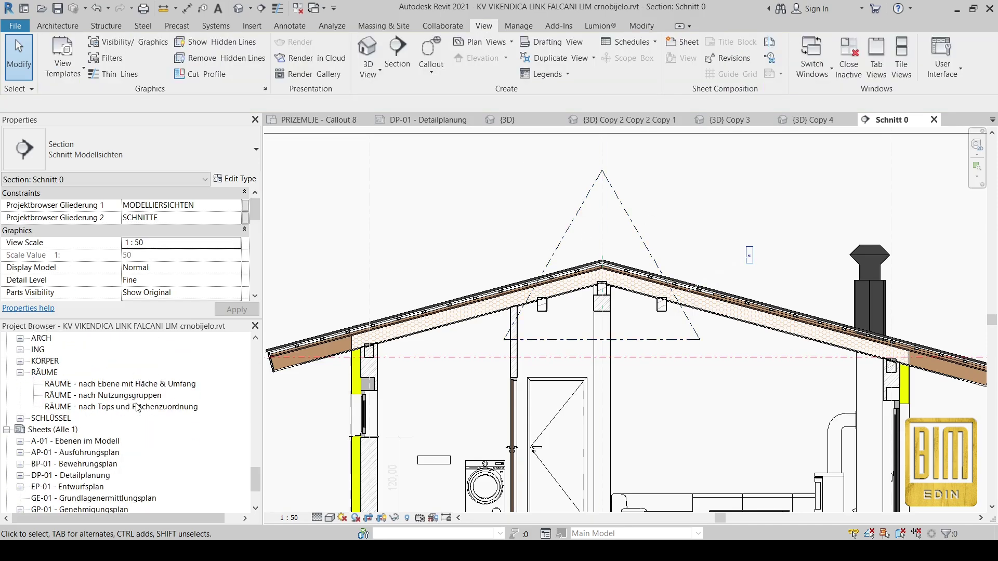
{"action": "scroll", "coordinate": [138, 407], "scroll_direction": "down", "scroll_amount": 2}
{"action": "double_click", "coordinate": [76, 395]}
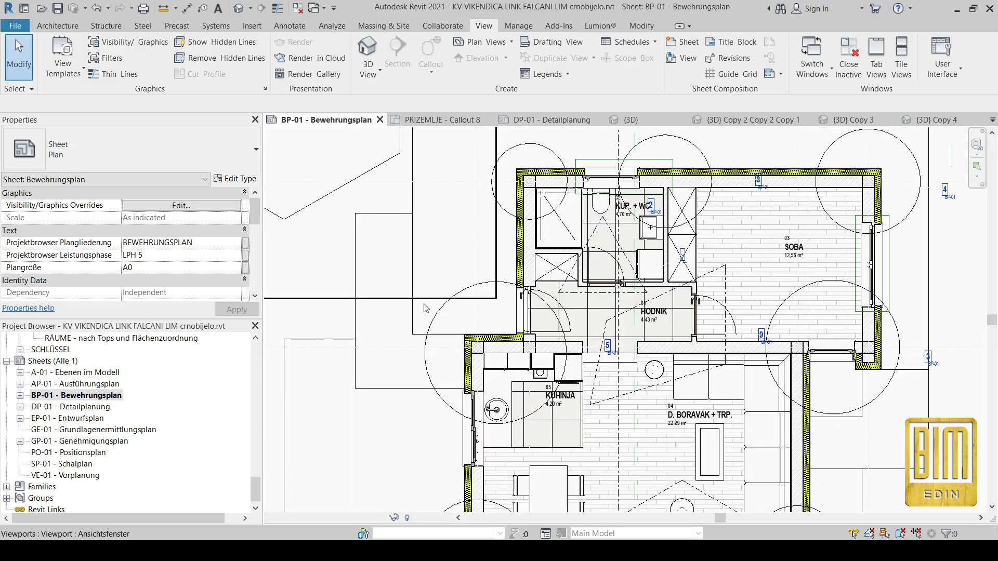
{"action": "scroll", "coordinate": [589, 292], "scroll_direction": "down", "scroll_amount": 5}
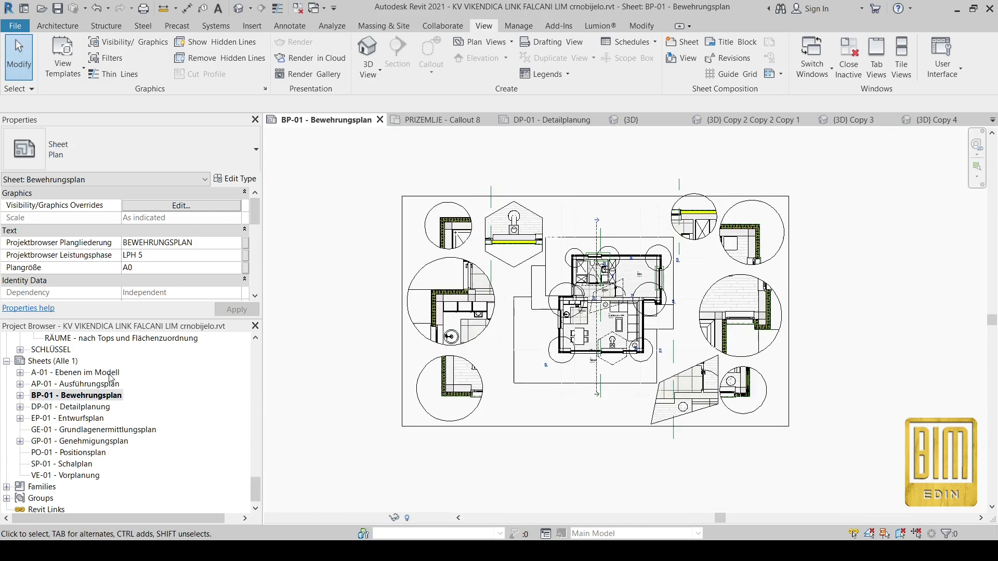
Place the floor plan detail PRIZEMLJE - Callout 11 on the sheet beside the lower circular wall-corner detail.
{"action": "scroll", "coordinate": [111, 378], "scroll_direction": "up", "scroll_amount": 3}
{"action": "scroll", "coordinate": [110, 378], "scroll_direction": "up", "scroll_amount": 6}
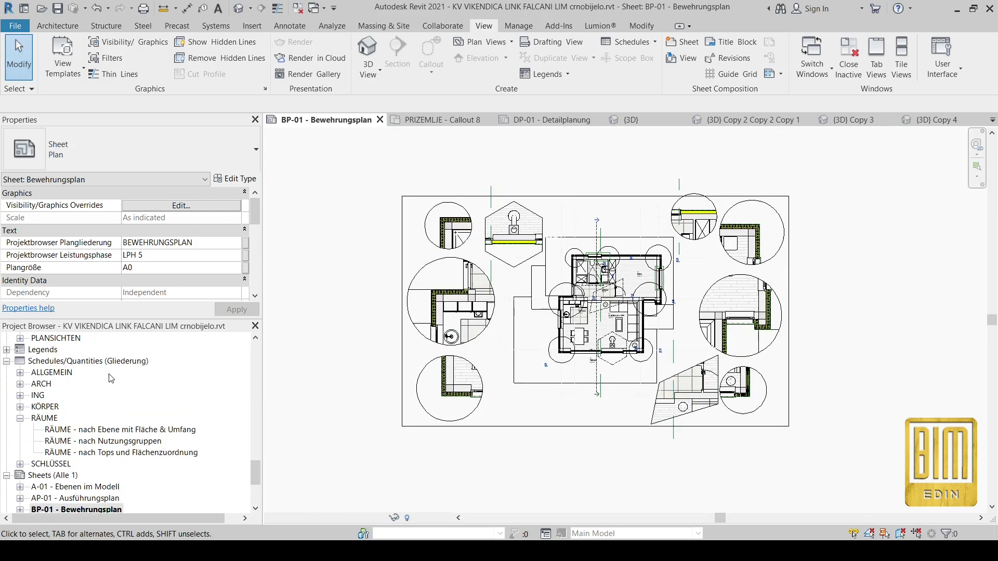
{"action": "left_click_drag", "start_coordinate": [125, 384], "coordinate": [526, 388]}
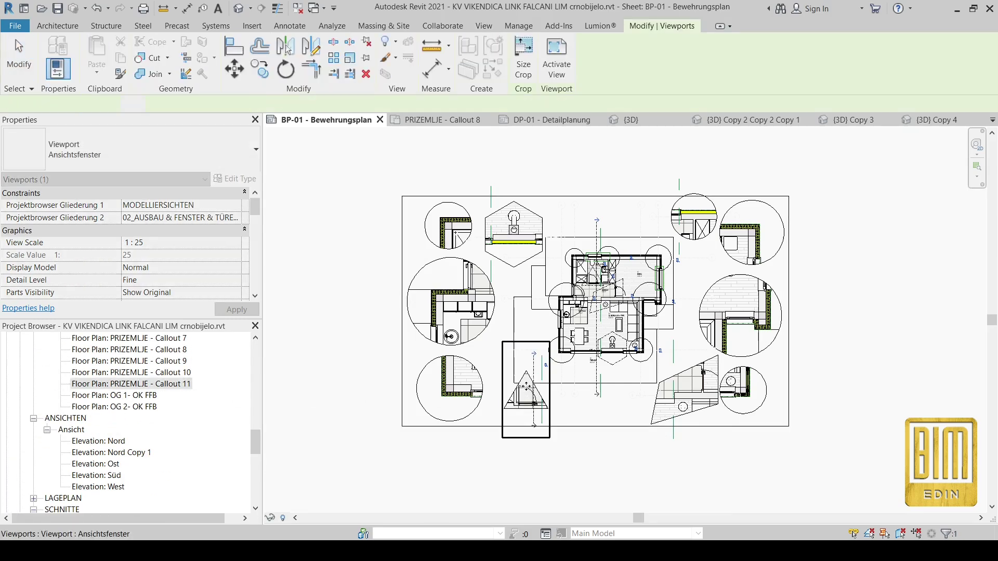
{"action": "left_click", "coordinate": [527, 387]}
{"action": "scroll", "coordinate": [530, 397], "scroll_direction": "up", "scroll_amount": 3}
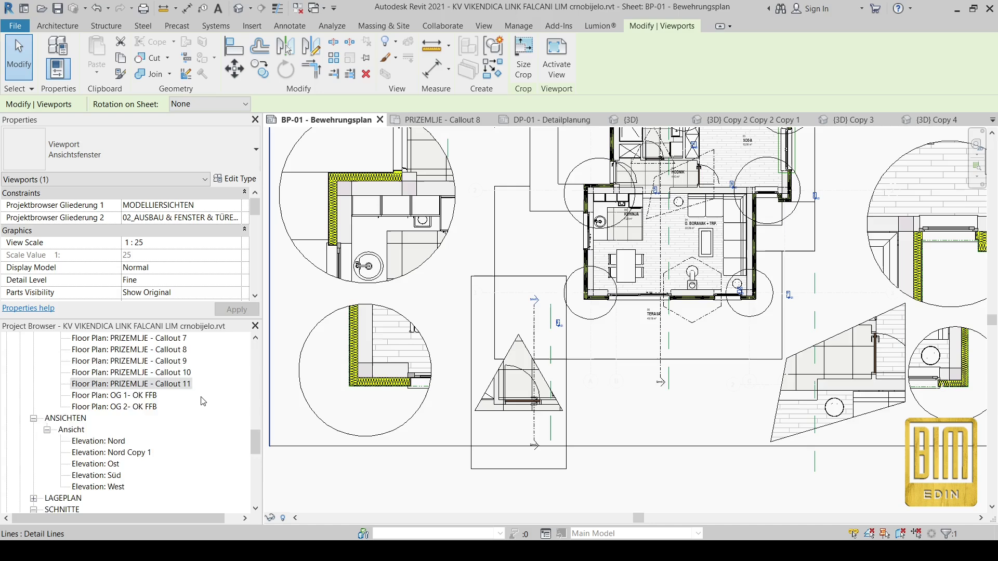
Place the section detail Schnitt 0 - Callout 1 on the sheet below the main floor plan and shift it slightly down.
{"action": "scroll", "coordinate": [111, 400], "scroll_direction": "down", "scroll_amount": 2}
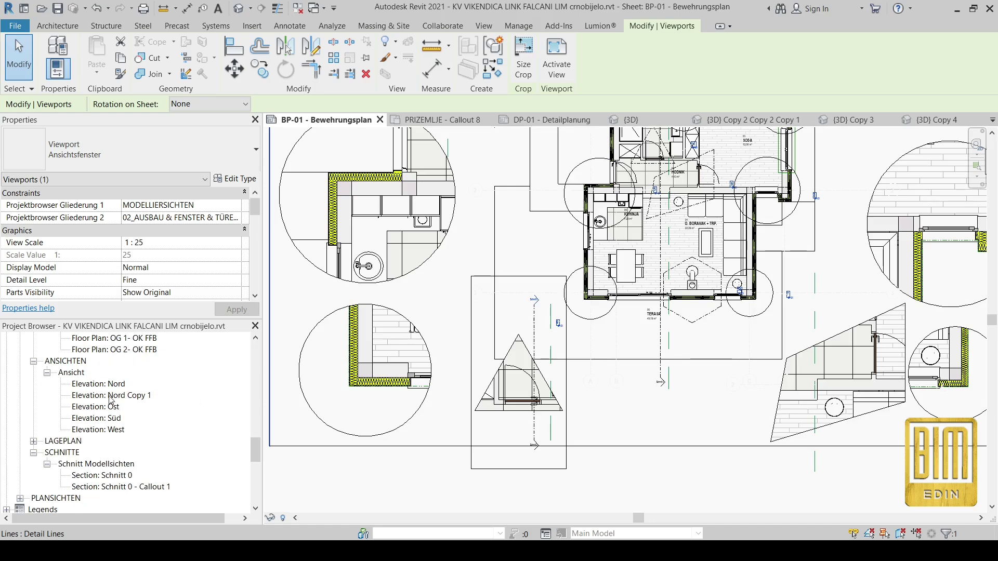
{"action": "left_click", "coordinate": [119, 487]}
{"action": "left_click_drag", "start_coordinate": [229, 481], "coordinate": [625, 383]}
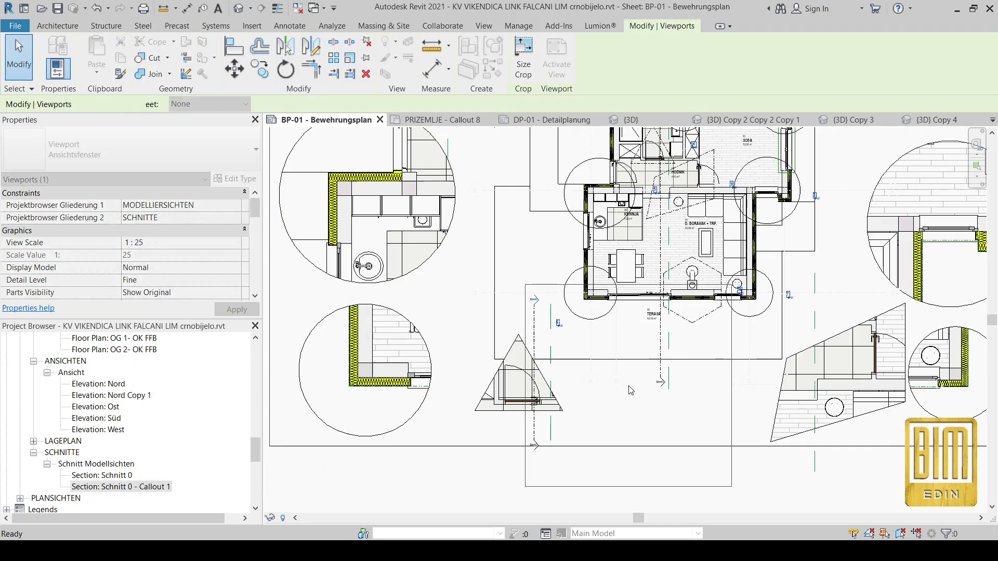
{"action": "left_click", "coordinate": [628, 386]}
{"action": "middle_click_drag", "start_coordinate": [627, 350], "coordinate": [628, 348]}
{"action": "scroll", "coordinate": [627, 348], "scroll_direction": "up", "scroll_amount": 3}
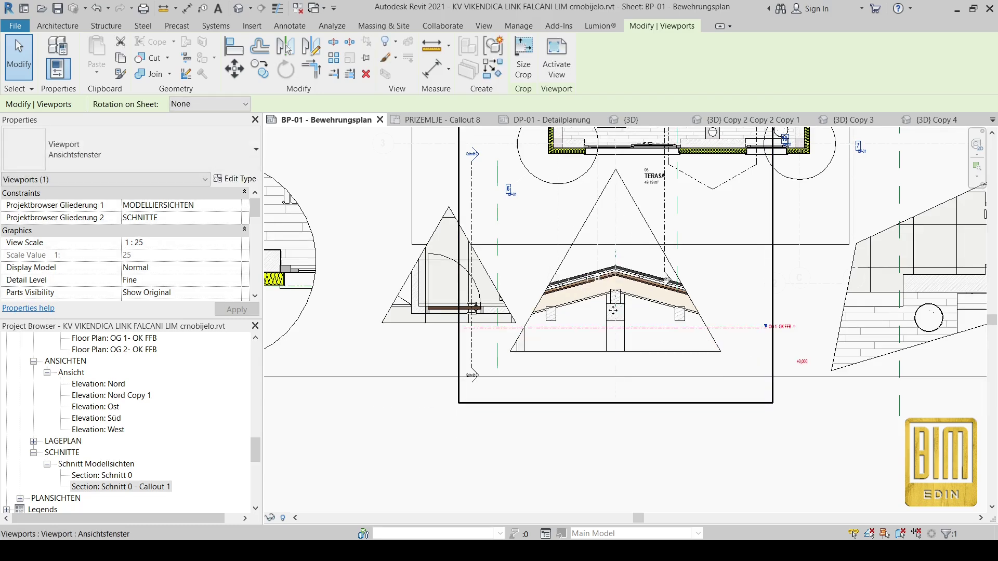
{"action": "left_click_drag", "start_coordinate": [613, 307], "coordinate": [613, 327]}
Delete the triangular door detail from the sheet and move the roof section detail into its place.
{"action": "left_click", "coordinate": [429, 297]}
{"action": "right_click", "coordinate": [429, 297]}
{"action": "left_click", "coordinate": [468, 158]}
{"action": "left_click", "coordinate": [492, 316]}
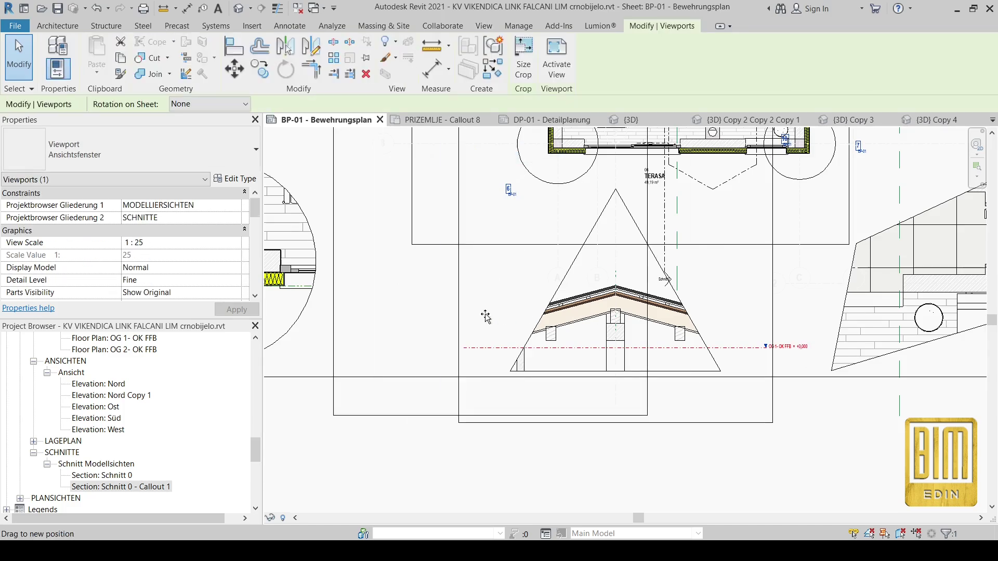
{"action": "left_click_drag", "start_coordinate": [491, 316], "coordinate": [353, 306]}
Activate the roof section detail and hide the level line's category in that view.
{"action": "double_click", "coordinate": [578, 347]}
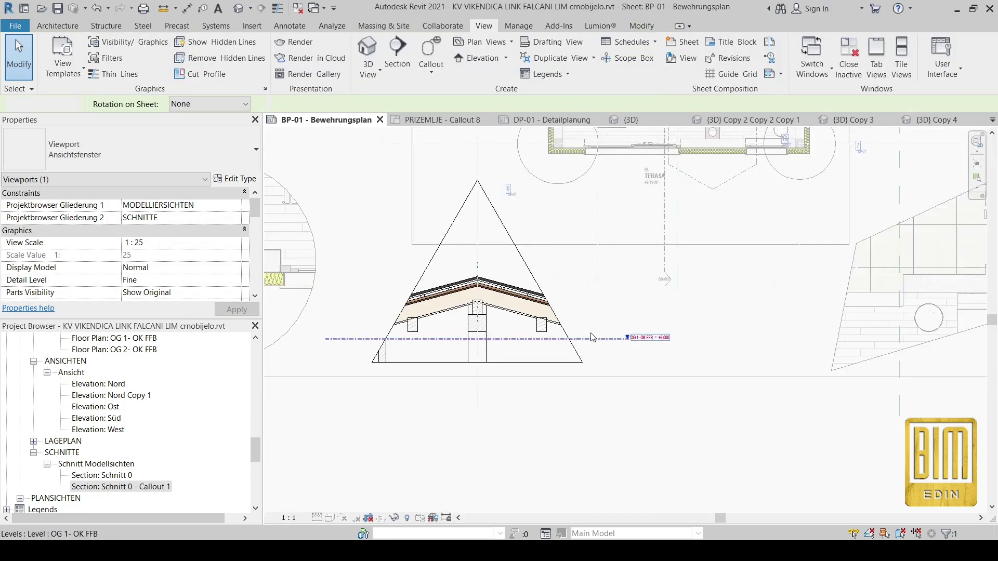
{"action": "left_click", "coordinate": [591, 338]}
{"action": "right_click", "coordinate": [592, 338]}
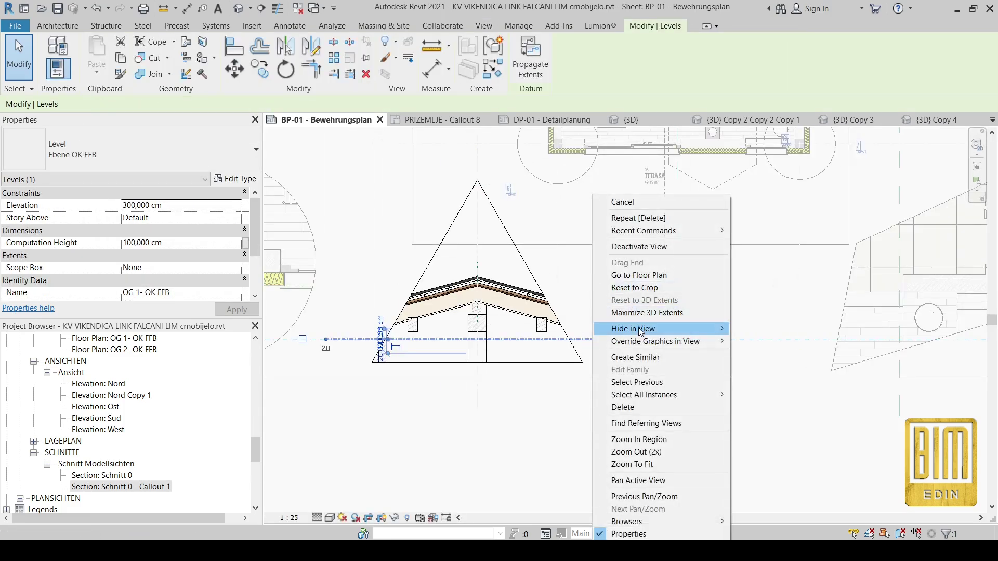
{"action": "left_click", "coordinate": [767, 349]}
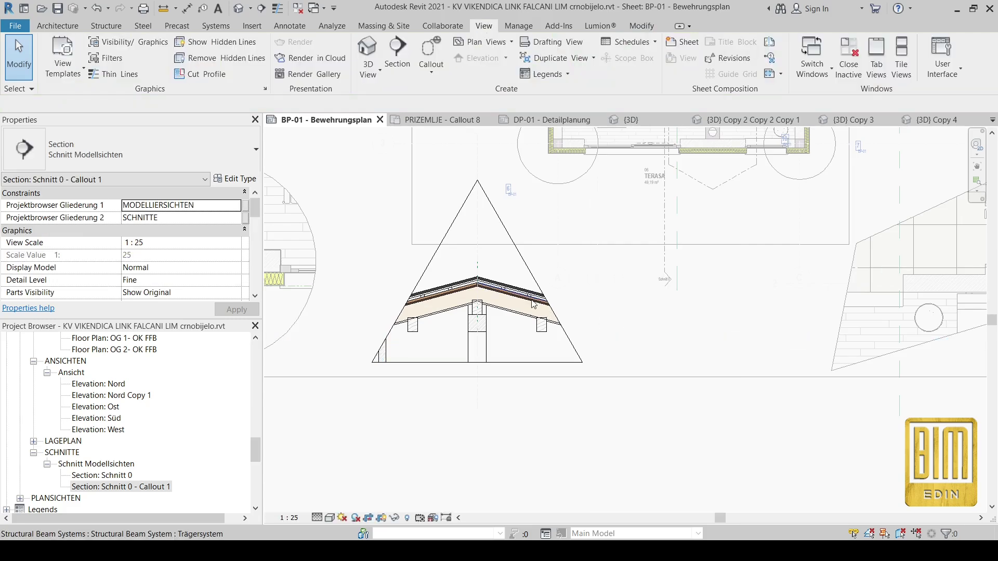
Hide the grid line's category in the roof section detail and return to the sheet.
{"action": "left_click", "coordinate": [477, 264]}
{"action": "right_click", "coordinate": [478, 206]}
{"action": "mouse_move", "coordinate": [551, 328]}
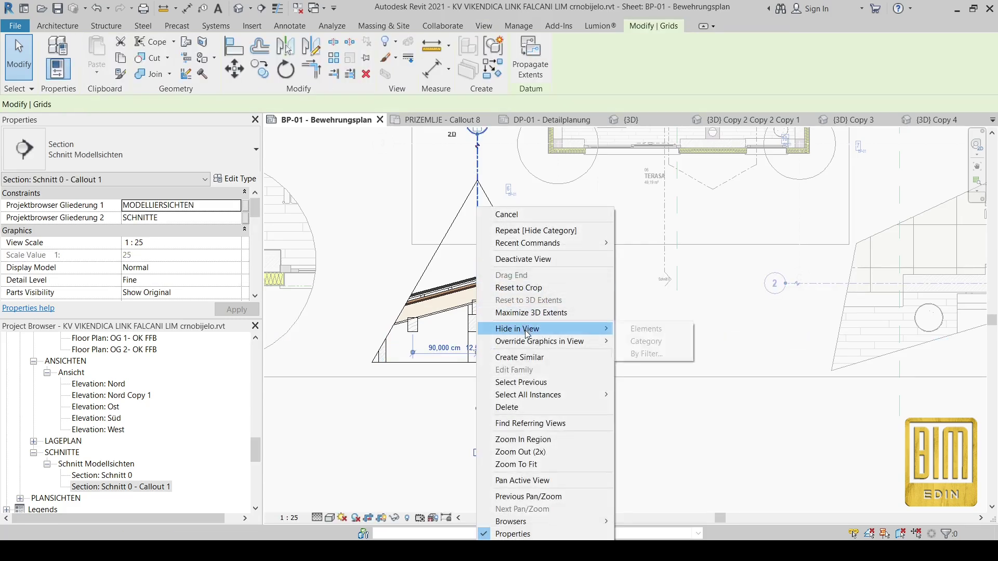
{"action": "left_click", "coordinate": [635, 341]}
{"action": "scroll", "coordinate": [540, 263], "scroll_direction": "down", "scroll_amount": 4}
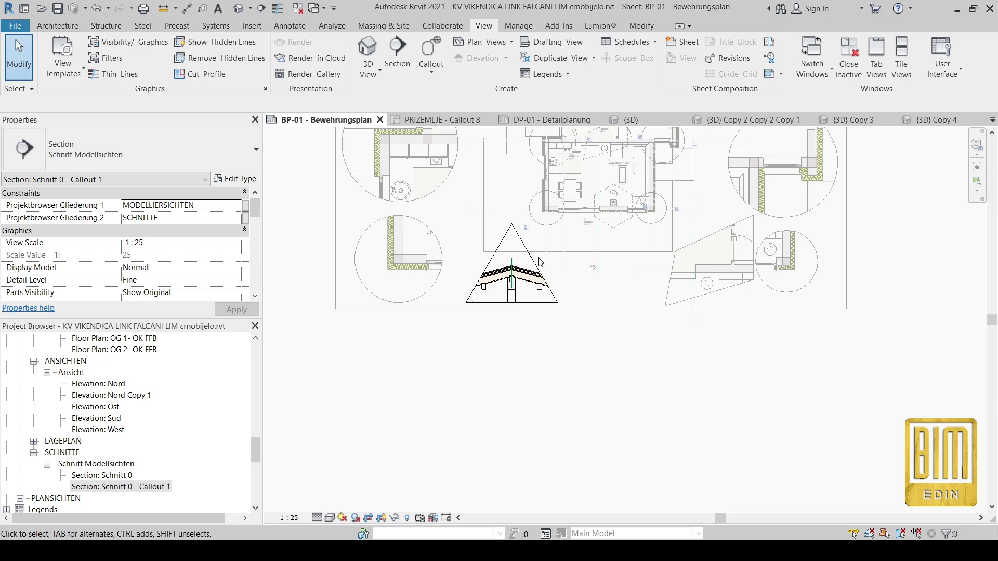
{"action": "left_click", "coordinate": [323, 350]}
{"action": "middle_click_drag", "start_coordinate": [498, 272], "coordinate": [504, 408]}
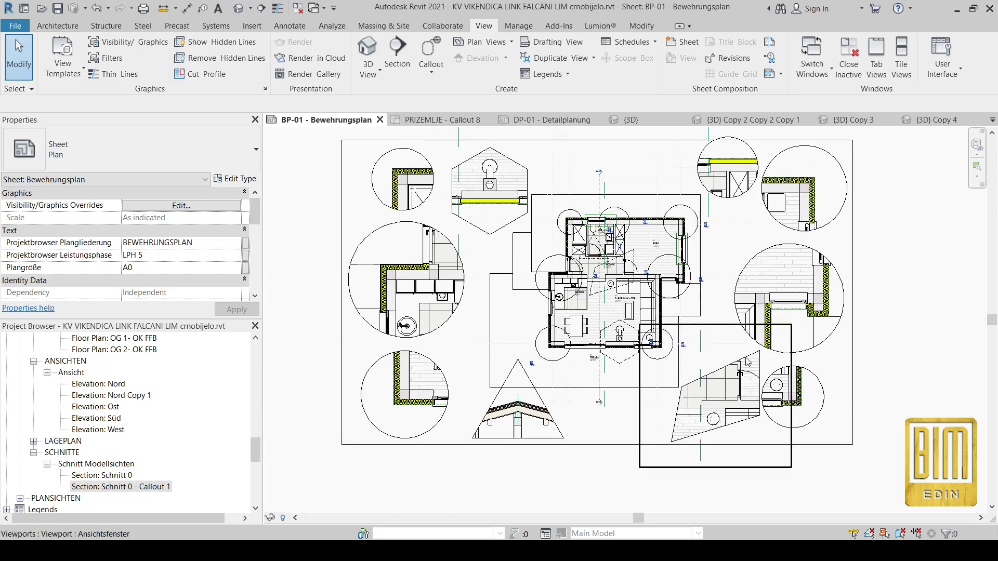
Examine the arranged details on the sheet, looking closely at the roof layers and outline of the roof section detail.
{"action": "scroll", "coordinate": [623, 201], "scroll_direction": "up", "scroll_amount": 3}
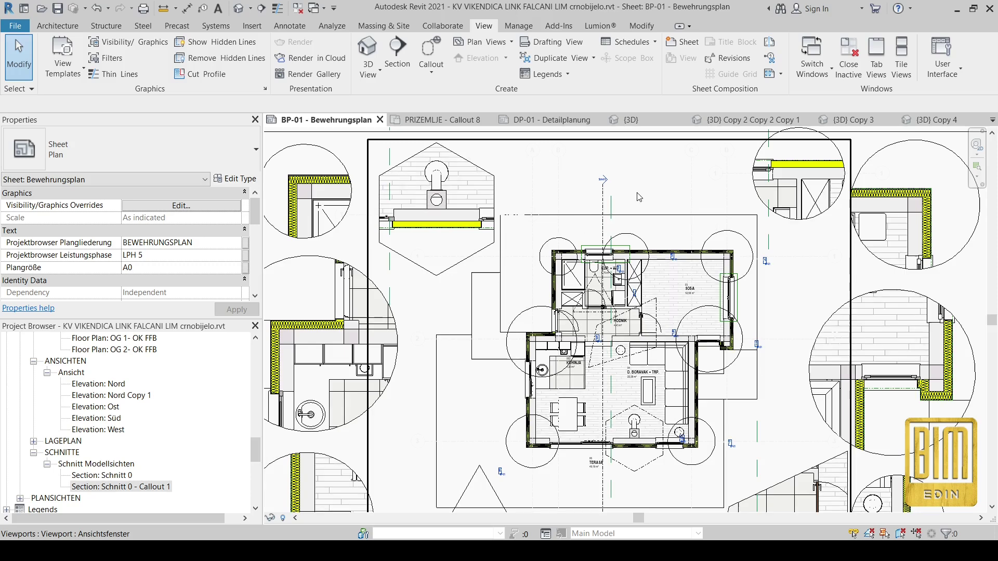
{"action": "scroll", "coordinate": [640, 193], "scroll_direction": "down", "scroll_amount": 1}
{"action": "middle_click_drag", "start_coordinate": [534, 321], "coordinate": [539, 301]}
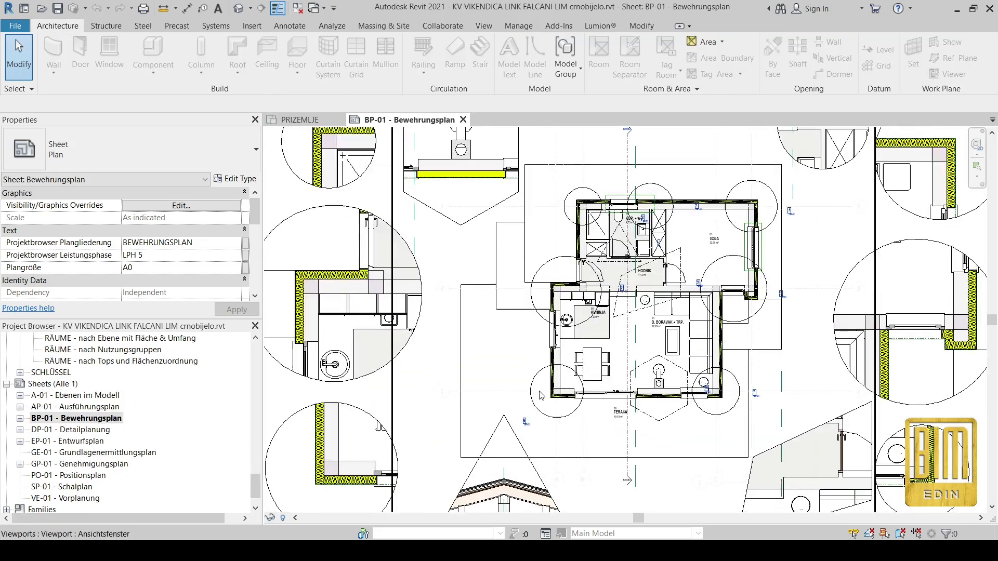
{"action": "scroll", "coordinate": [557, 357], "scroll_direction": "up", "scroll_amount": 3}
{"action": "scroll", "coordinate": [564, 350], "scroll_direction": "down", "scroll_amount": 3}
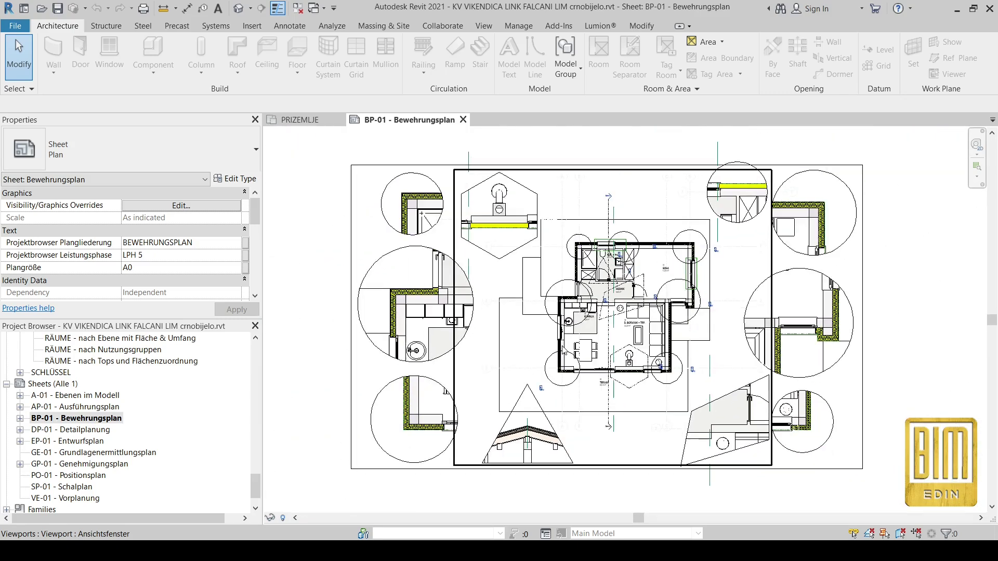
{"action": "scroll", "coordinate": [501, 447], "scroll_direction": "up", "scroll_amount": 6}
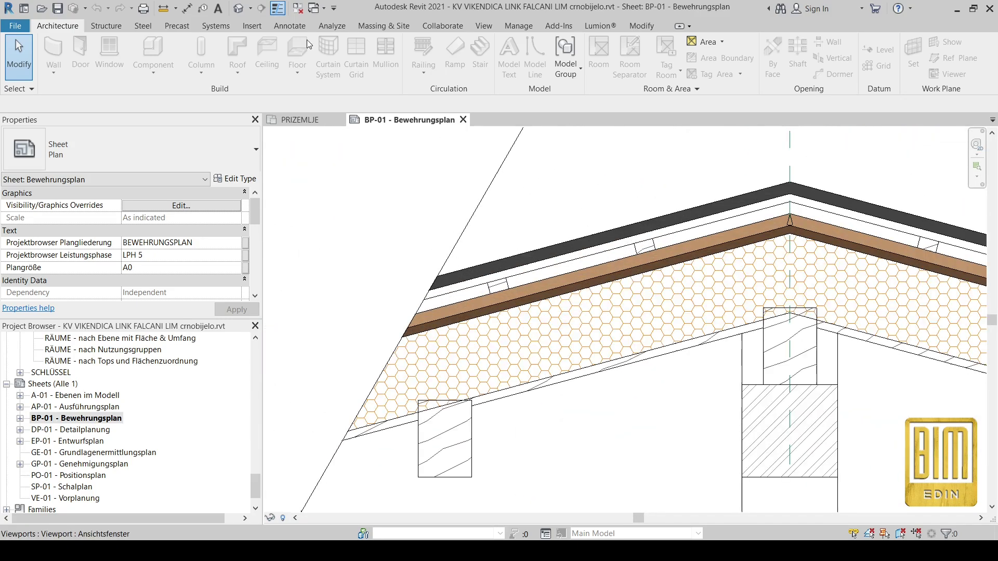
{"action": "scroll", "coordinate": [560, 297], "scroll_direction": "down", "scroll_amount": 5}
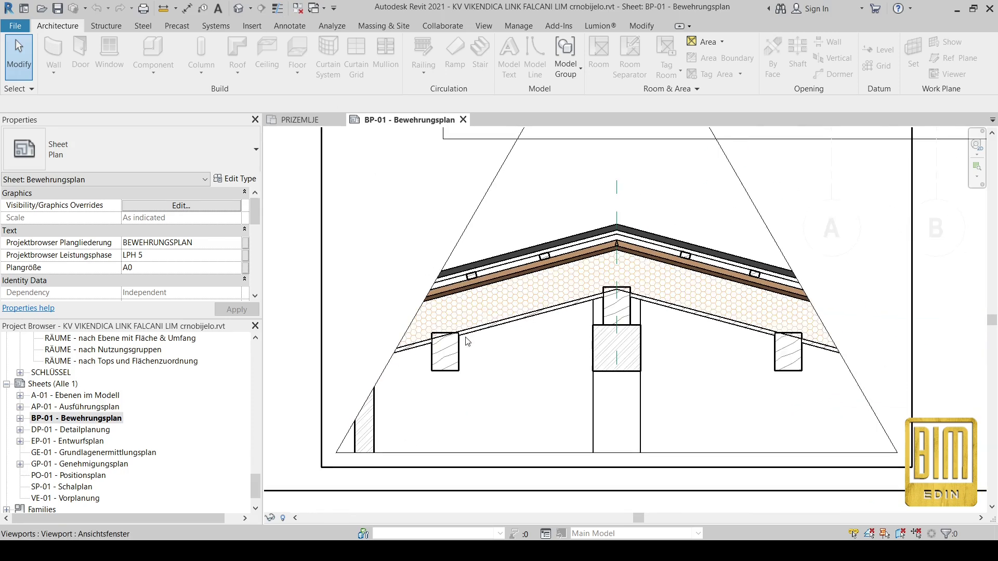
{"action": "middle_click_drag", "start_coordinate": [559, 297], "coordinate": [579, 316]}
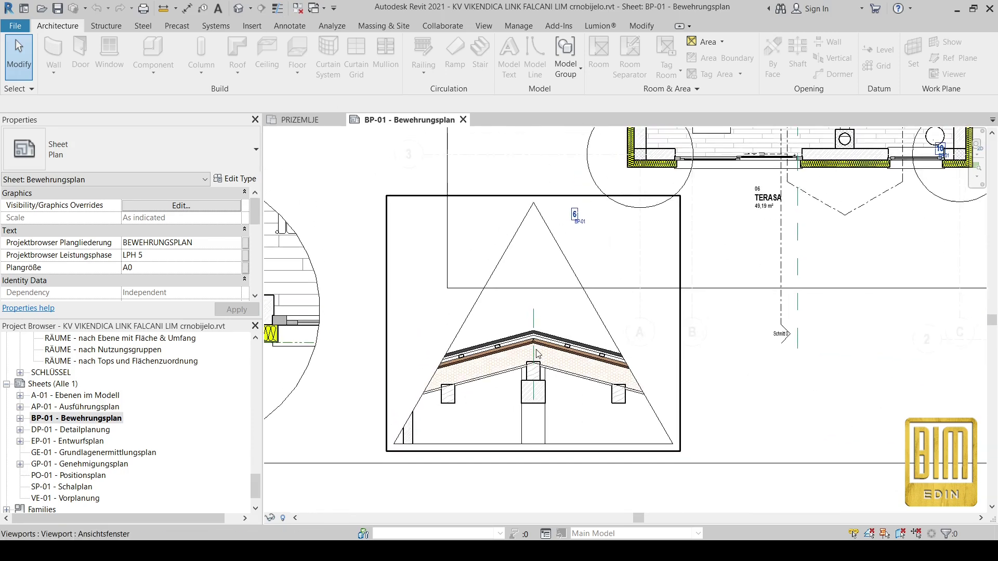
Activate the roof section detail and override its triangular crop boundary with a Solid line pattern and color RGB 030-030-030.
{"action": "double_click", "coordinate": [535, 332]}
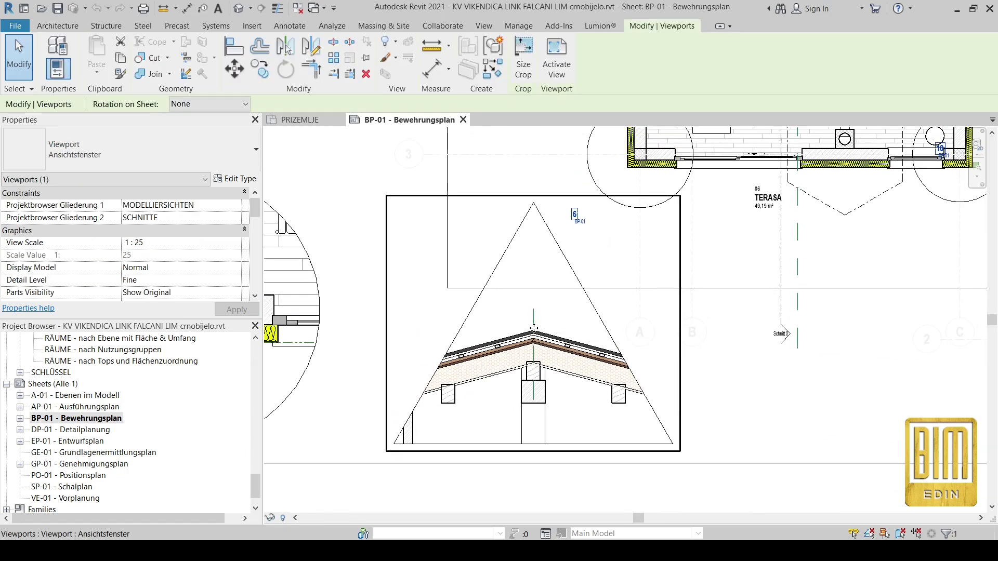
{"action": "left_click", "coordinate": [480, 300]}
{"action": "right_click", "coordinate": [480, 300]}
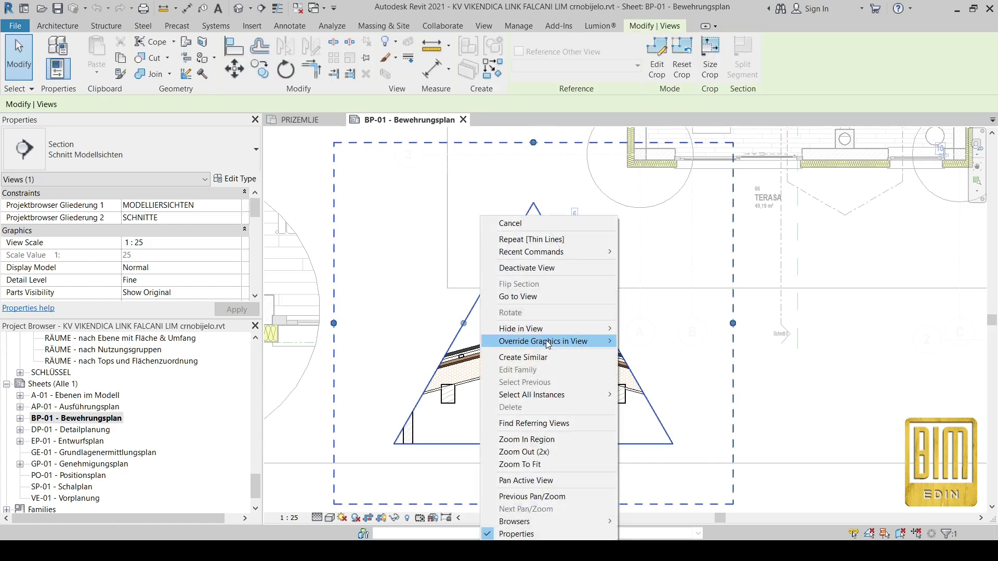
{"action": "mouse_move", "coordinate": [547, 340]}
{"action": "left_click", "coordinate": [645, 341]}
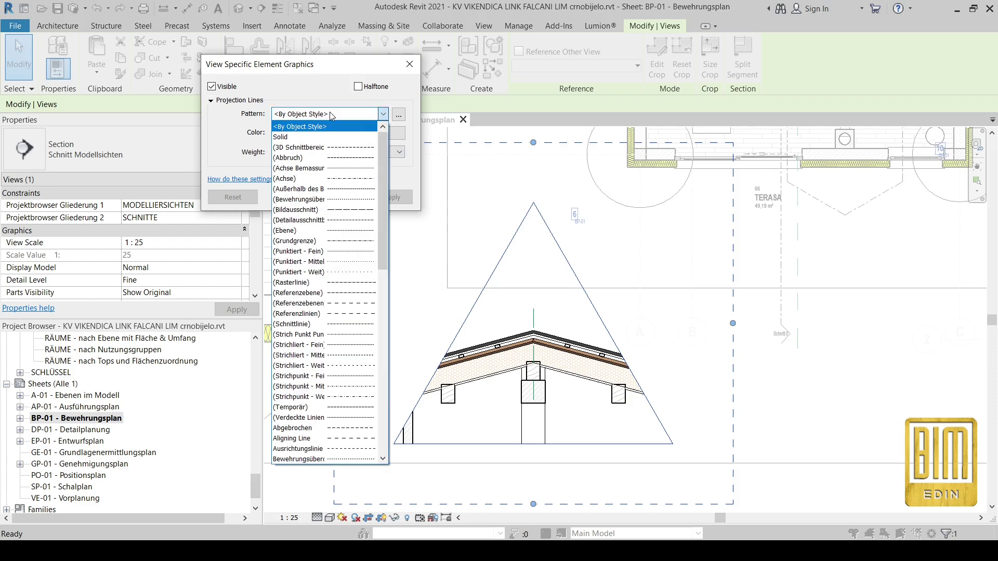
{"action": "left_click", "coordinate": [311, 137]}
{"action": "left_click", "coordinate": [332, 132]}
{"action": "left_click", "coordinate": [448, 125]}
{"action": "left_click_drag", "start_coordinate": [451, 128], "coordinate": [451, 144]}
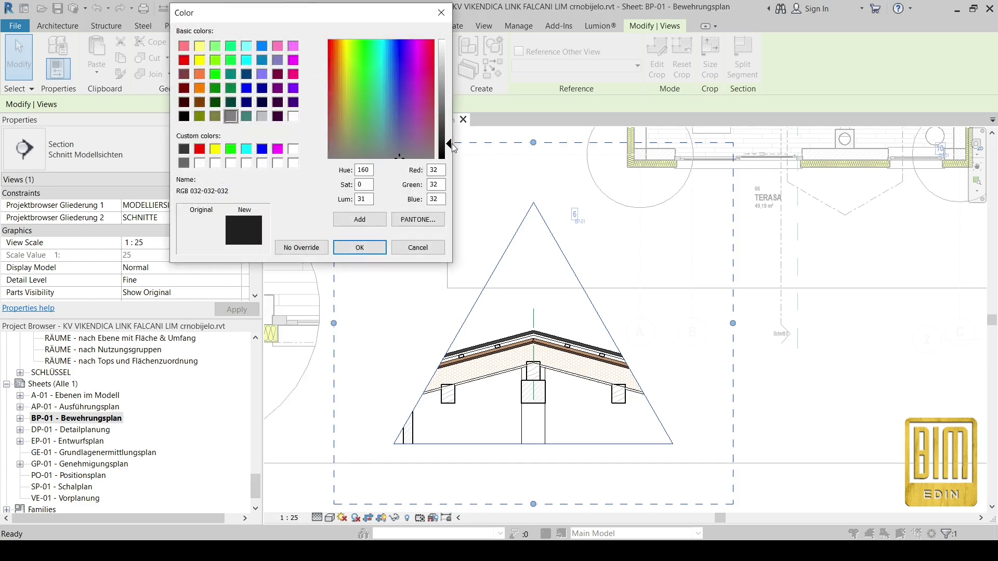
{"action": "left_click", "coordinate": [368, 247]}
Set the triangular crop boundary's projection line weight to 7 and apply the graphics override.
{"action": "left_click", "coordinate": [292, 151]}
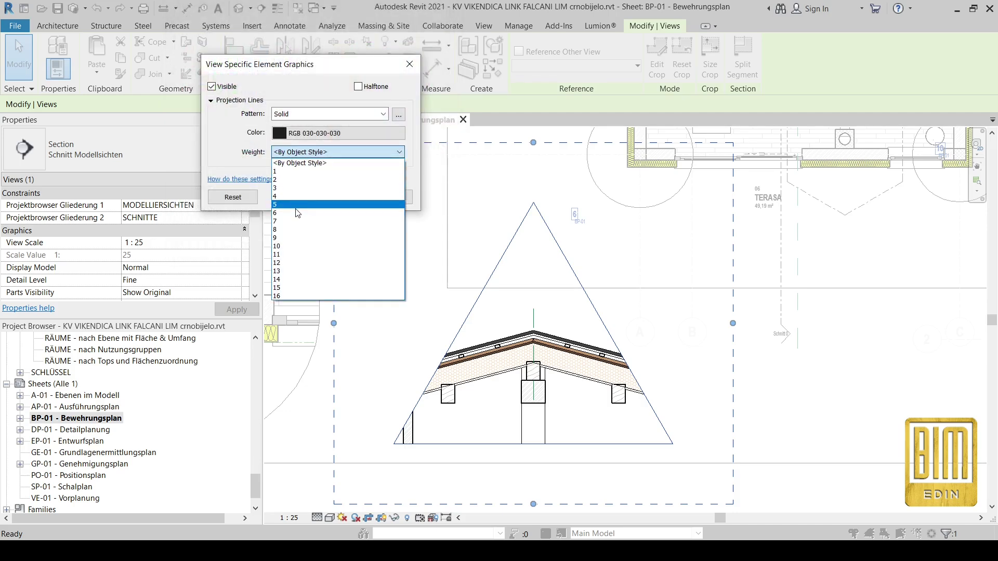
{"action": "left_click", "coordinate": [298, 223]}
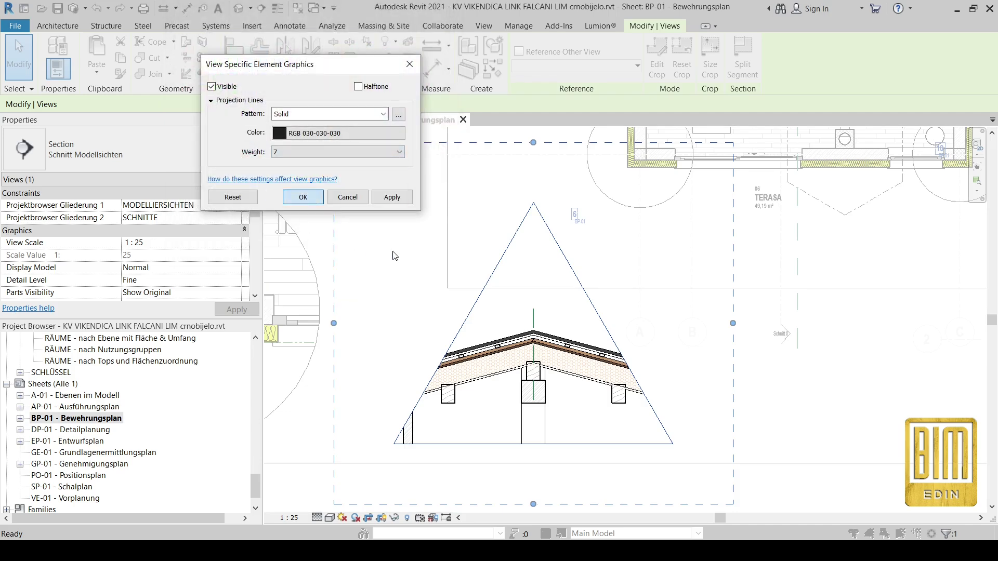
{"action": "key", "text": "Return"}
{"action": "scroll", "coordinate": [468, 281], "scroll_direction": "up", "scroll_amount": 3}
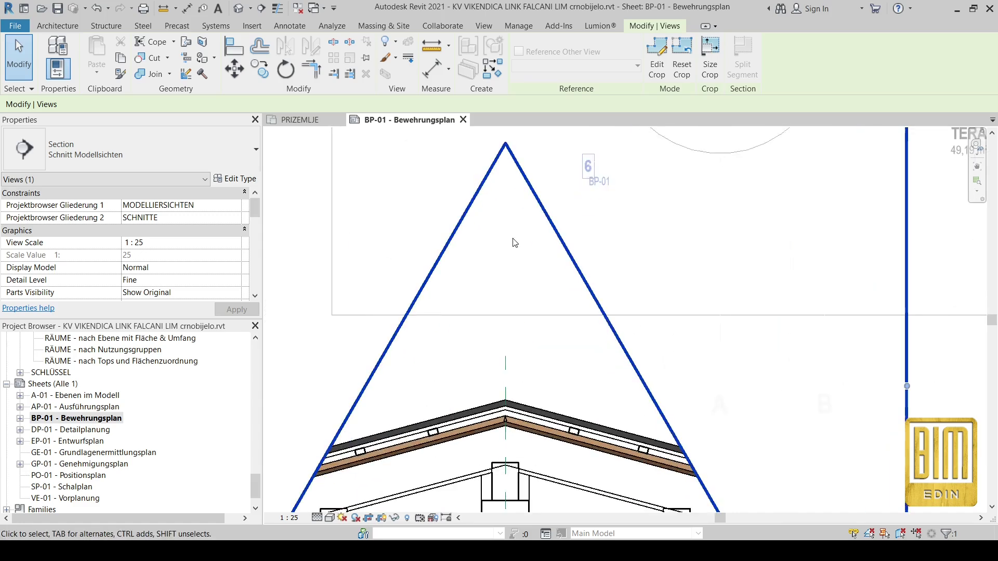
{"action": "scroll", "coordinate": [513, 241], "scroll_direction": "down", "scroll_amount": 2}
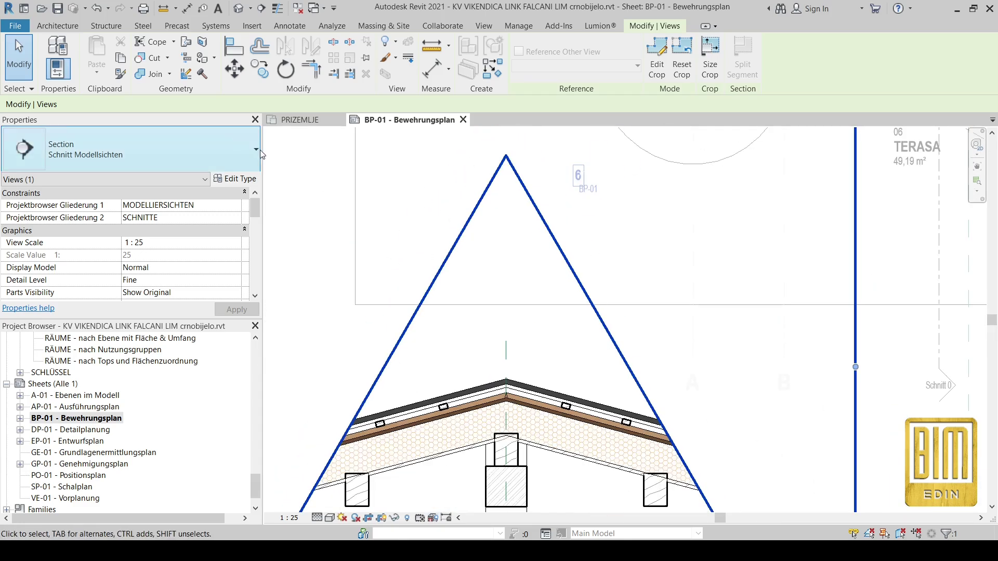
Reopen the graphics override of the roof detail's crop boundary and set its line weight to 11.
{"action": "right_click", "coordinate": [477, 220]}
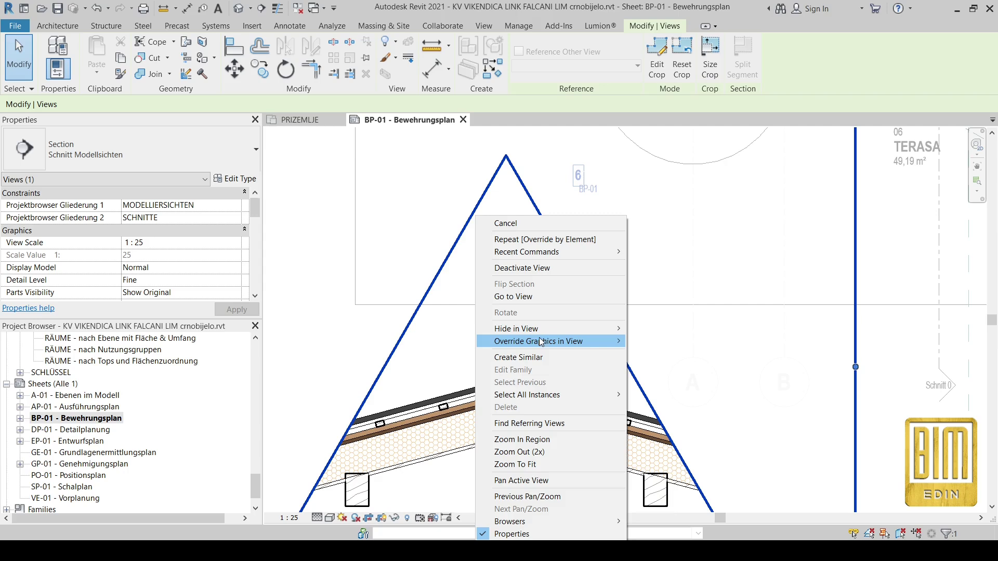
{"action": "mouse_move", "coordinate": [613, 341]}
{"action": "left_click", "coordinate": [660, 341]}
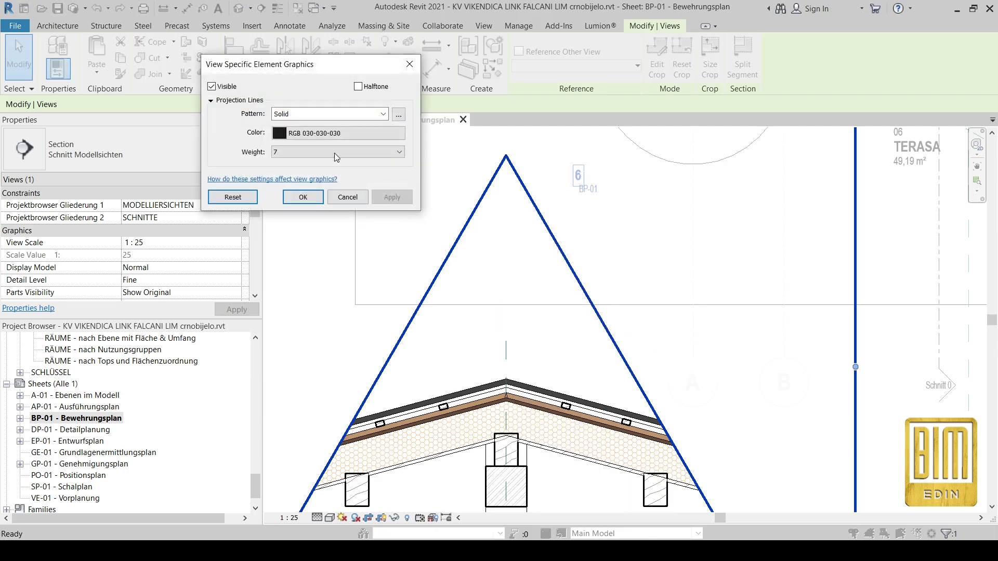
{"action": "left_click", "coordinate": [329, 152]}
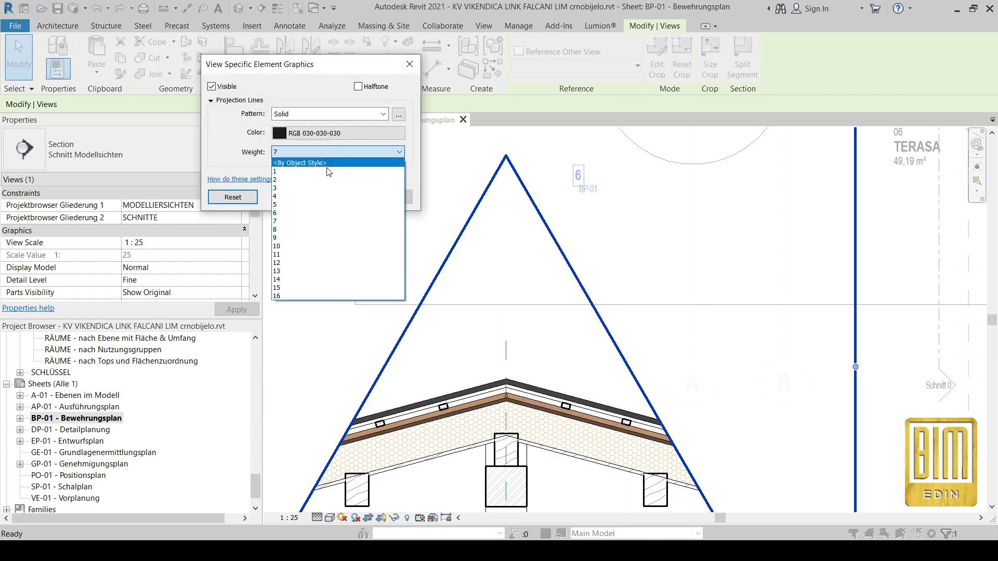
{"action": "left_click", "coordinate": [332, 253]}
{"action": "left_click", "coordinate": [303, 197]}
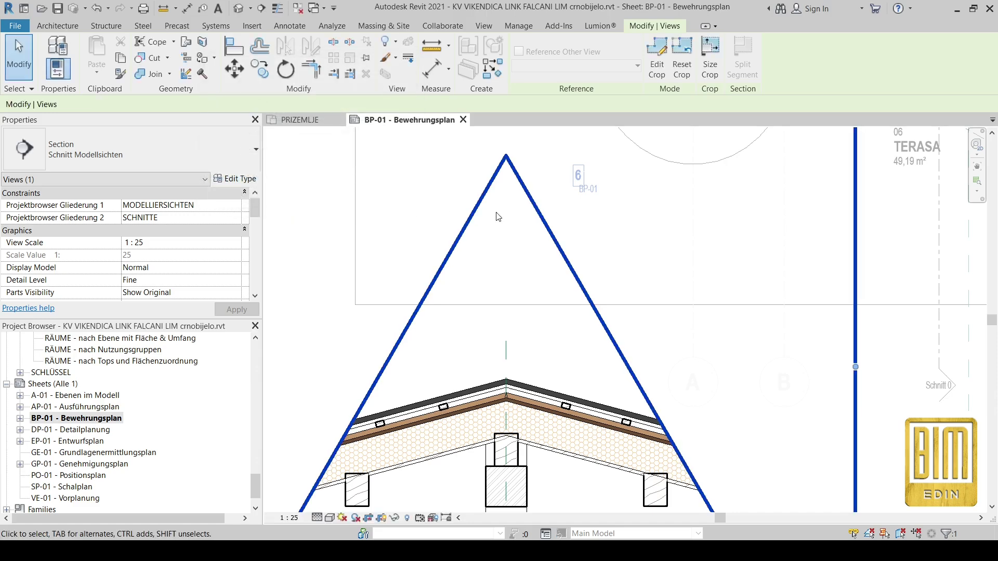
{"action": "scroll", "coordinate": [498, 216], "scroll_direction": "down", "scroll_amount": 5}
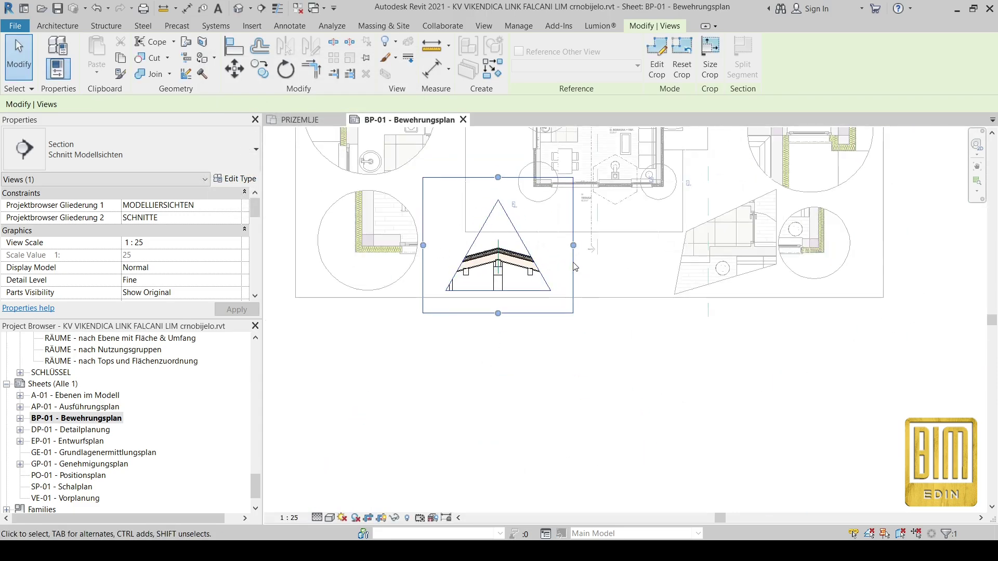
Edit the roof detail's crop and draw a 36-sided circumscribed polygon centred on the roof ridge with a radius of about 140 cm.
{"action": "scroll", "coordinate": [486, 230], "scroll_direction": "up", "scroll_amount": 3}
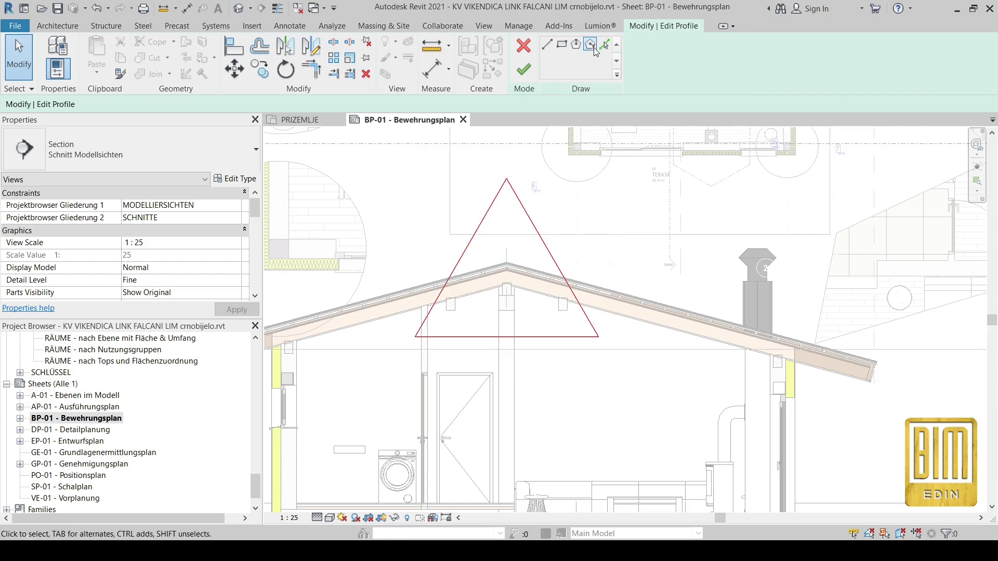
{"action": "left_click", "coordinate": [589, 45]}
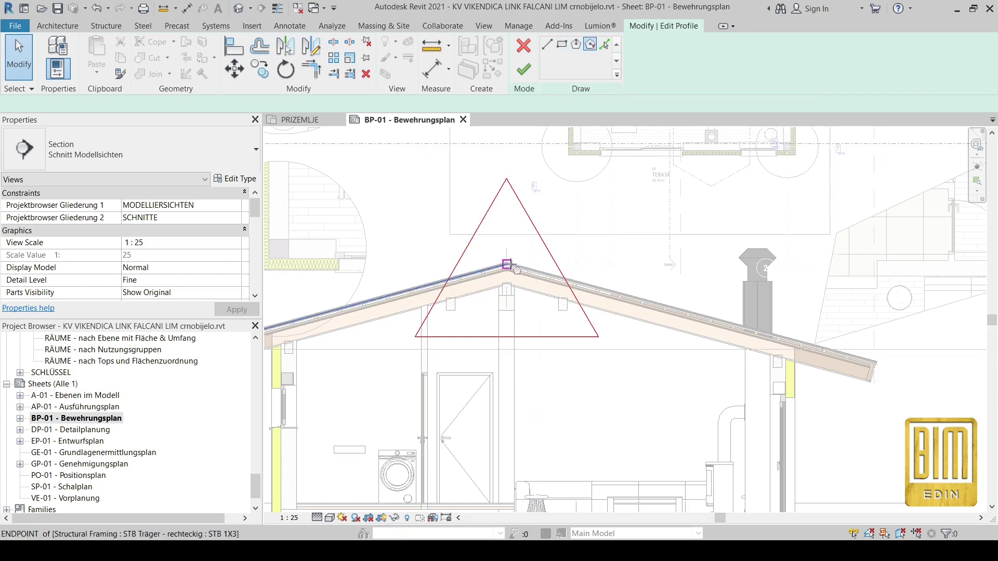
{"action": "double_click", "coordinate": [86, 102]}
{"action": "type", "text": "36"}
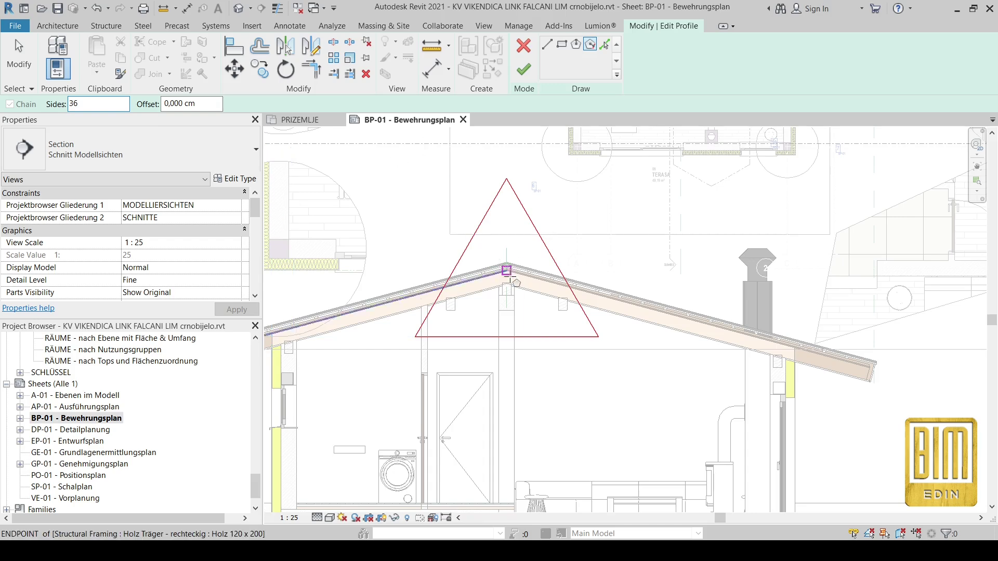
{"action": "scroll", "coordinate": [507, 276], "scroll_direction": "up", "scroll_amount": 4}
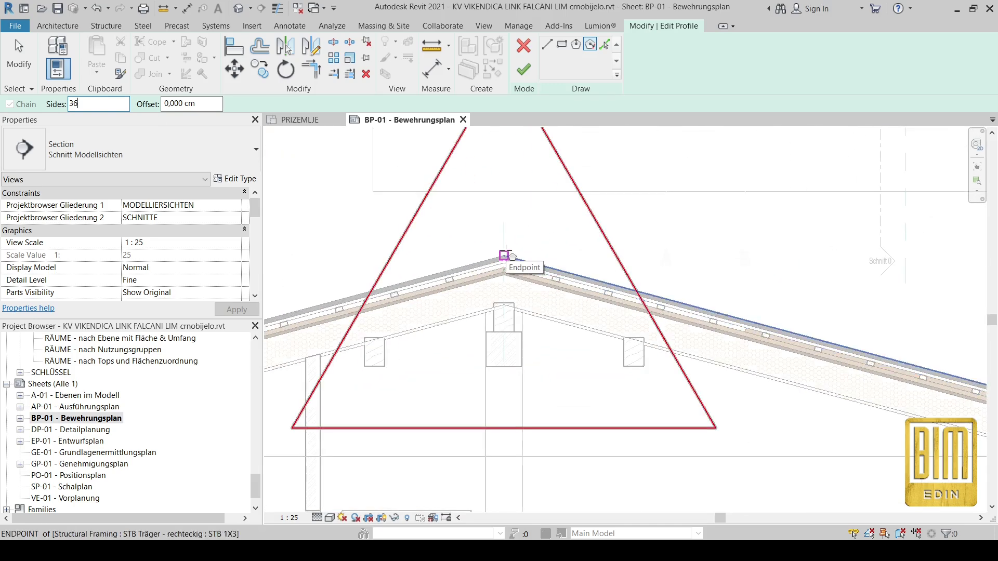
{"action": "left_click", "coordinate": [504, 255]}
{"action": "scroll", "coordinate": [460, 314], "scroll_direction": "down", "scroll_amount": 4}
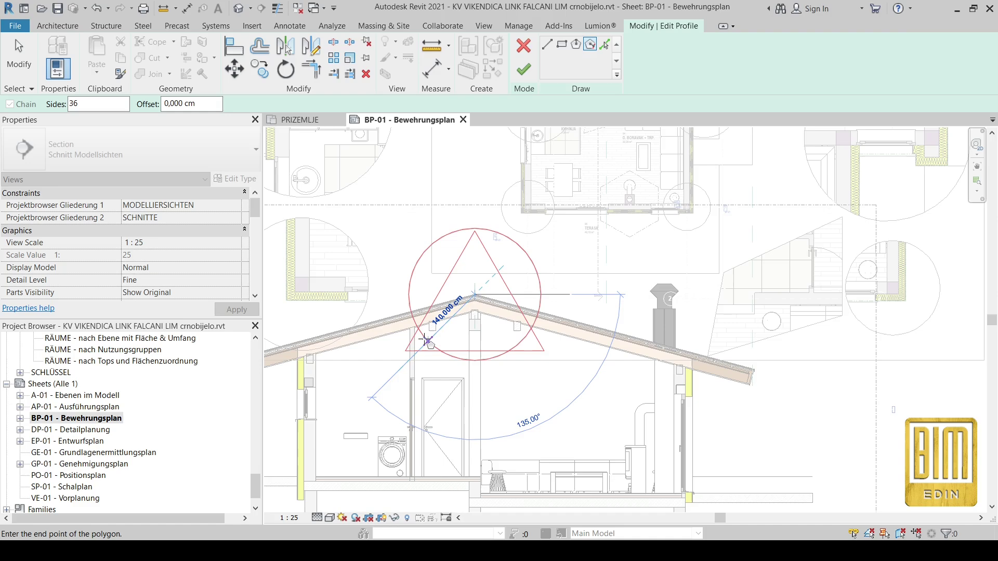
{"action": "key", "text": "Escape"}
{"action": "key", "text": "Escape"}
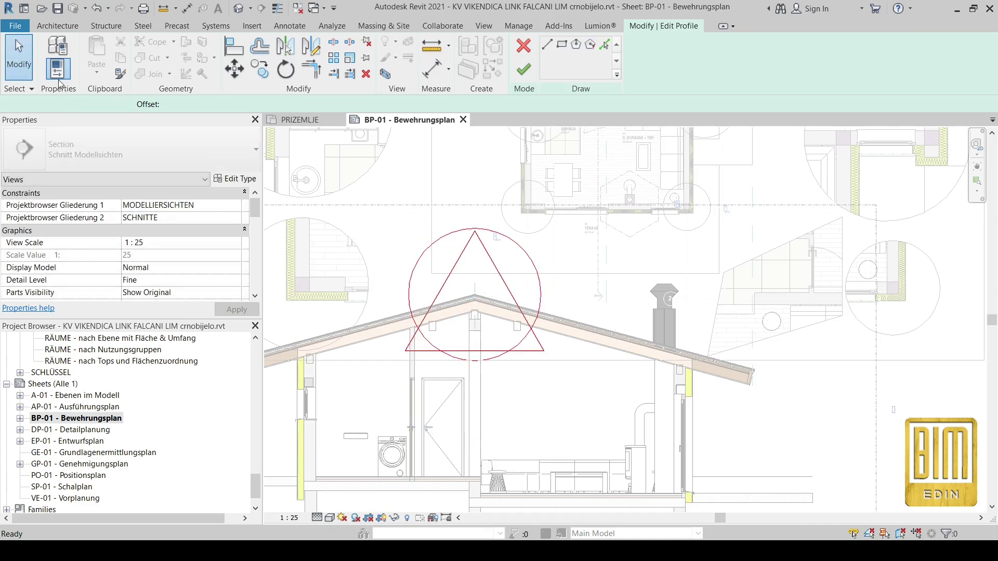
Delete the triangle's lines from the crop sketch and finish editing so only the 36-sided outline remains.
{"action": "scroll", "coordinate": [513, 256], "scroll_direction": "up", "scroll_amount": 2}
{"action": "left_click_drag", "start_coordinate": [497, 251], "coordinate": [409, 287]}
{"action": "right_click", "coordinate": [411, 288]}
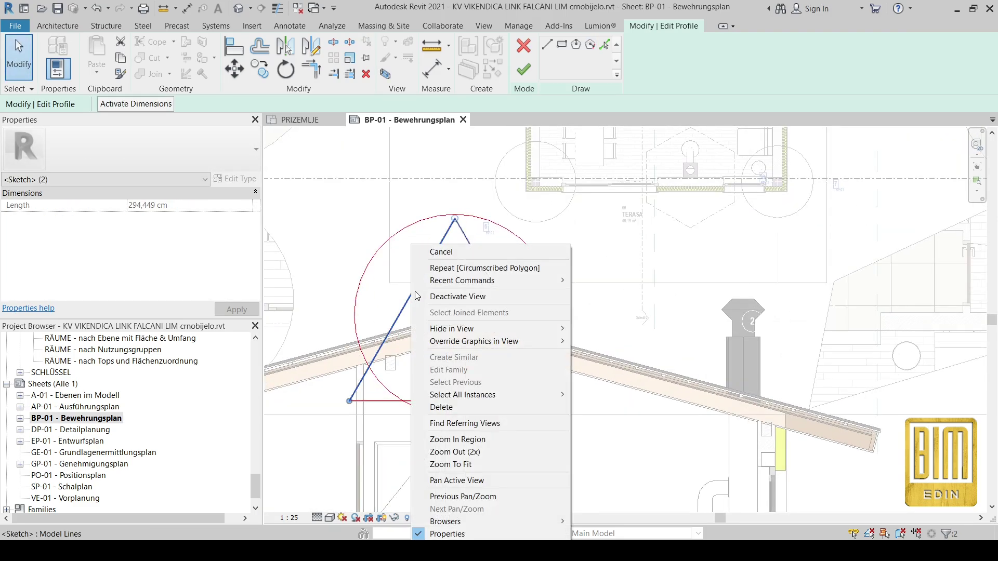
{"action": "left_click", "coordinate": [463, 407]}
{"action": "right_click", "coordinate": [465, 400]}
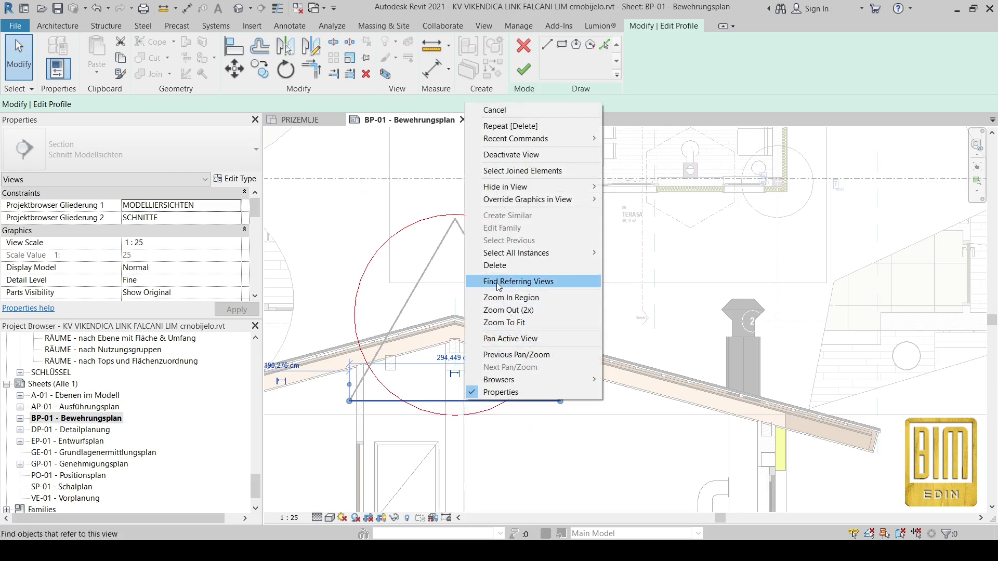
{"action": "left_click", "coordinate": [467, 267]}
{"action": "left_click", "coordinate": [524, 68]}
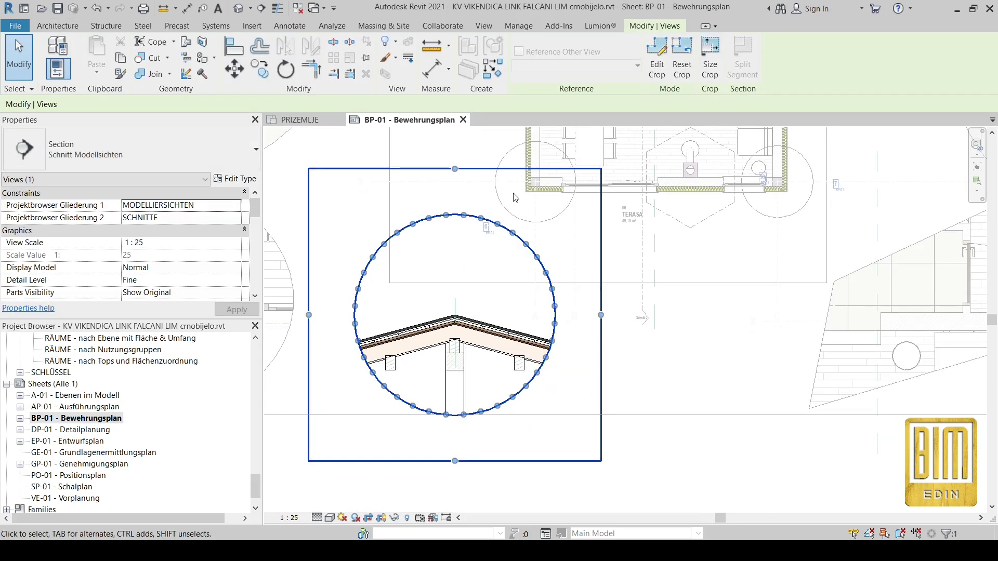
{"action": "scroll", "coordinate": [415, 243], "scroll_direction": "up", "scroll_amount": 1}
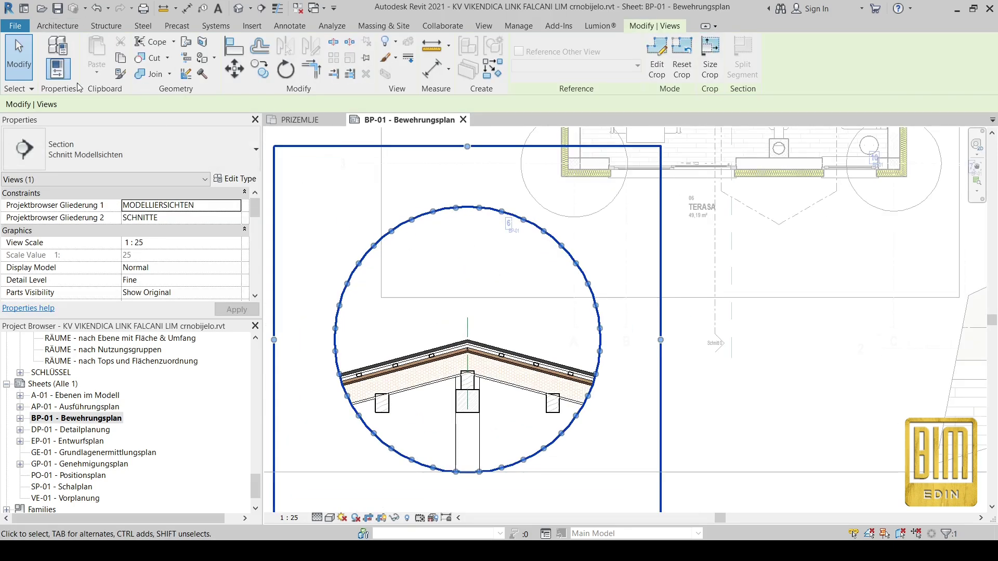
Shift the circular crop region slightly down relative to the roof and deactivate the view to return to the sheet.
{"action": "left_click", "coordinate": [18, 65]}
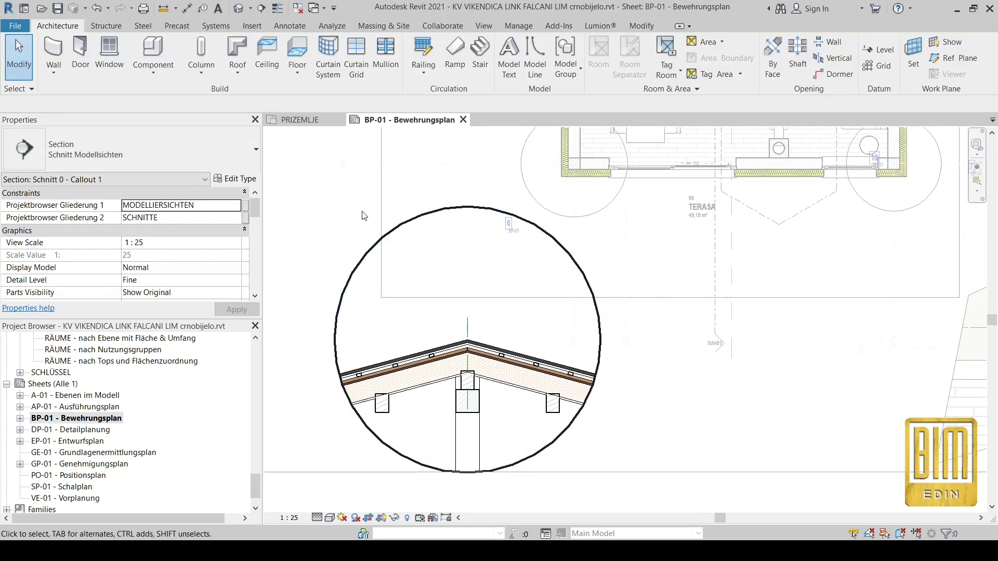
{"action": "left_click", "coordinate": [465, 209]}
{"action": "key", "text": "Up"}
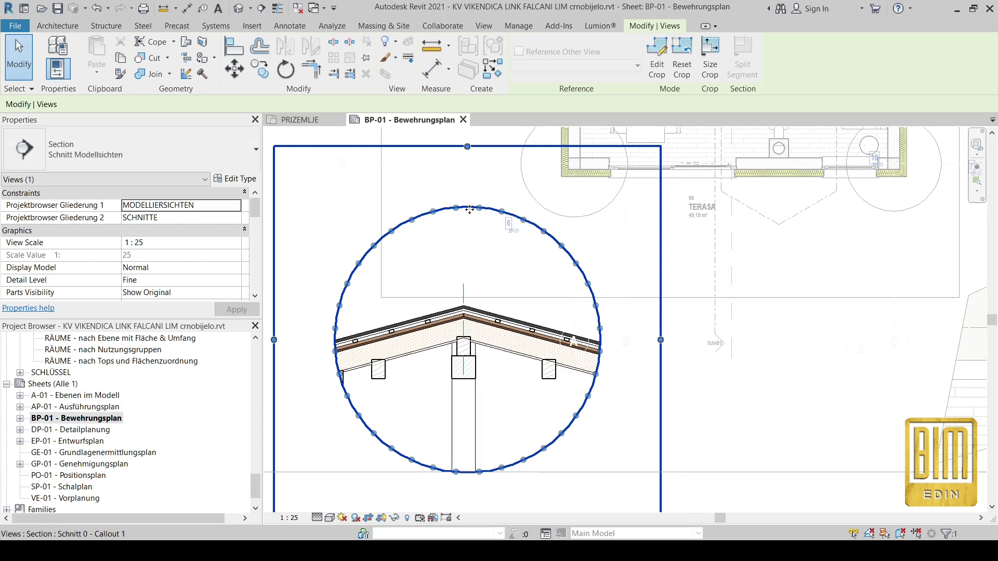
{"action": "scroll", "coordinate": [469, 209], "scroll_direction": "down", "scroll_amount": 2}
{"action": "left_click", "coordinate": [634, 439]}
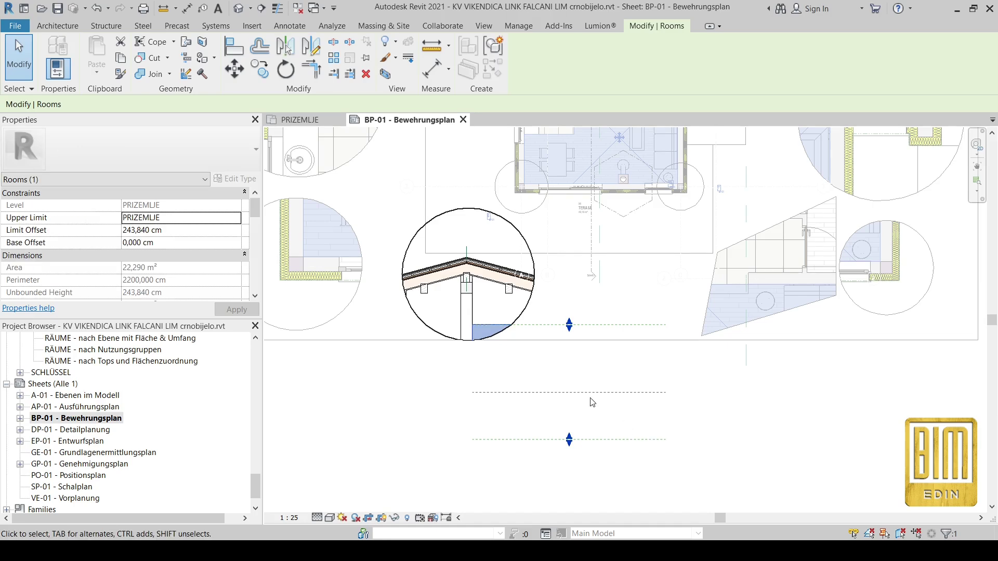
{"action": "scroll", "coordinate": [565, 372], "scroll_direction": "down", "scroll_amount": 2}
{"action": "scroll", "coordinate": [567, 377], "scroll_direction": "up", "scroll_amount": 1}
{"action": "left_click", "coordinate": [358, 200]}
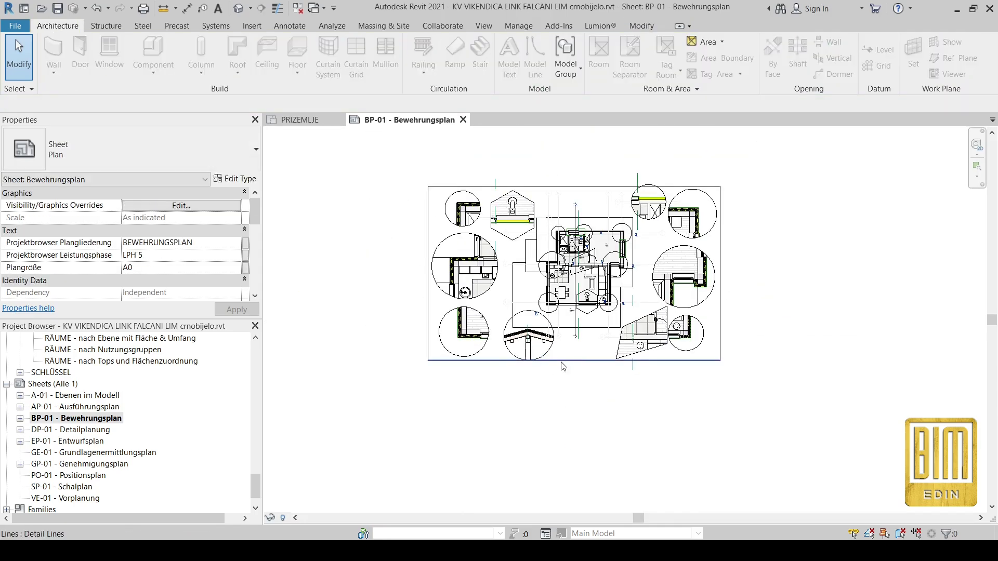
Activate the circular wall-corner detail beside the roof detail and open the element graphics override for its crop boundary.
{"action": "scroll", "coordinate": [519, 343], "scroll_direction": "up", "scroll_amount": 1}
{"action": "scroll", "coordinate": [494, 333], "scroll_direction": "up", "scroll_amount": 5}
{"action": "scroll", "coordinate": [531, 338], "scroll_direction": "down", "scroll_amount": 3}
{"action": "middle_click_drag", "start_coordinate": [470, 238], "coordinate": [653, 310]}
{"action": "scroll", "coordinate": [398, 291], "scroll_direction": "up", "scroll_amount": 2}
{"action": "middle_click_drag", "start_coordinate": [415, 326], "coordinate": [419, 282]}
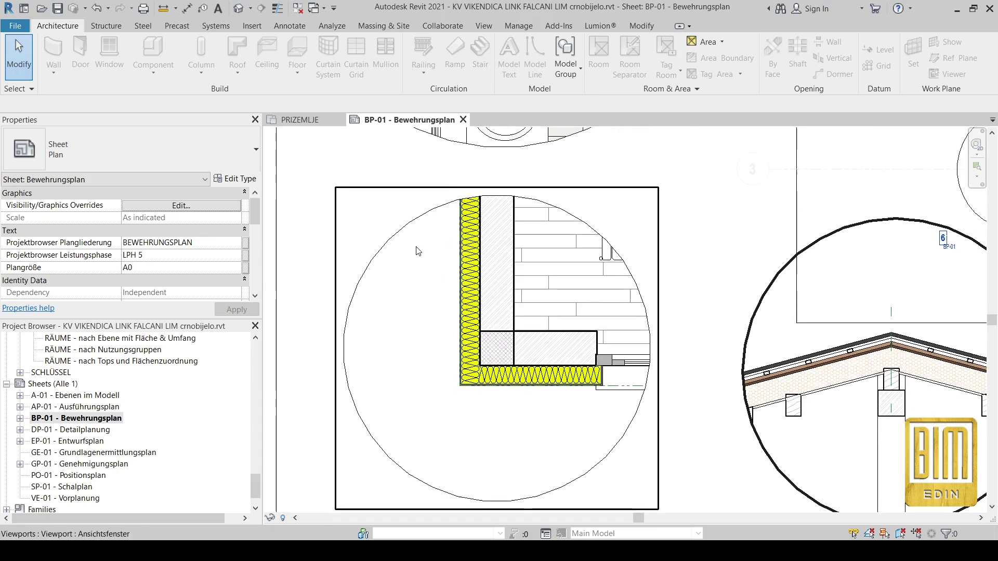
{"action": "double_click", "coordinate": [418, 250]}
{"action": "double_click", "coordinate": [390, 242]}
{"action": "right_click", "coordinate": [387, 250]}
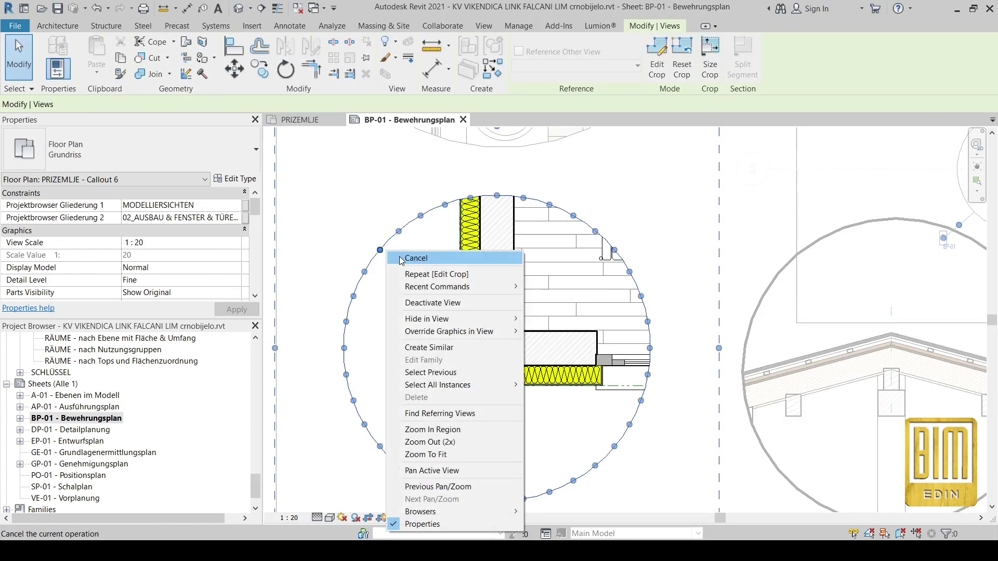
{"action": "mouse_move", "coordinate": [446, 333]}
{"action": "left_click", "coordinate": [558, 331]}
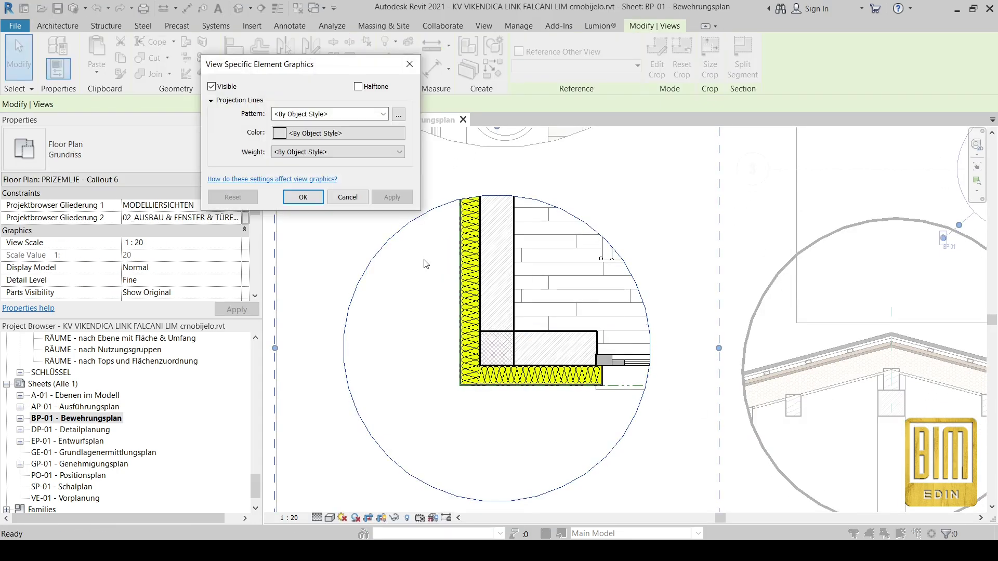
Override the corner detail's crop boundary with a solid pattern, colour RGB 7-7-7 and line weight 14.
{"action": "left_click", "coordinate": [383, 114]}
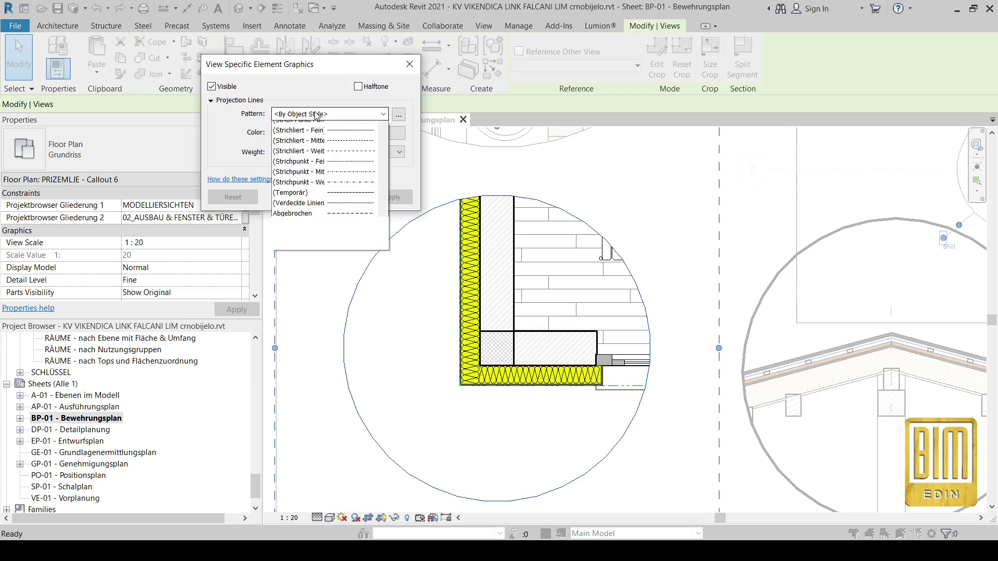
{"action": "left_click", "coordinate": [312, 127]}
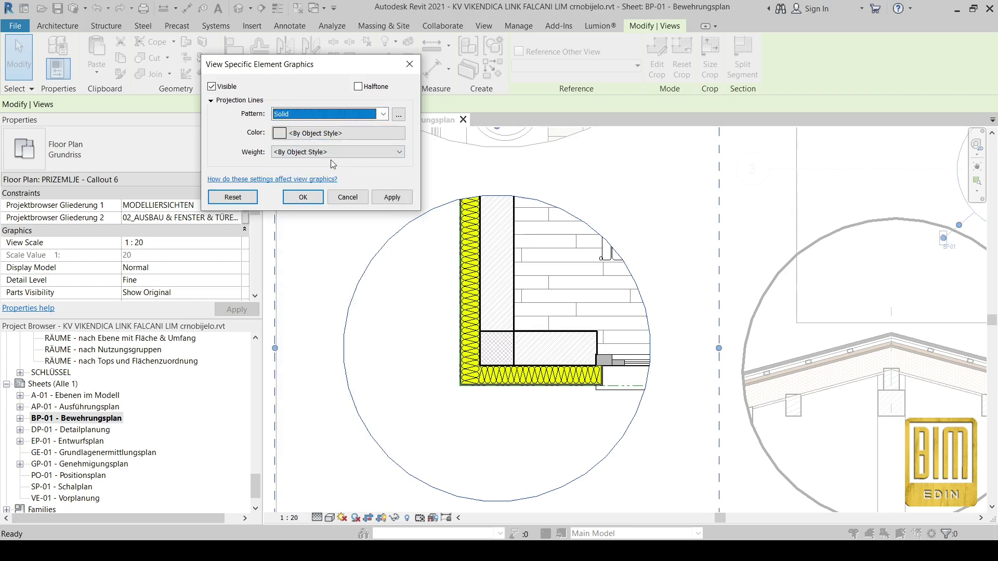
{"action": "left_click", "coordinate": [317, 133]}
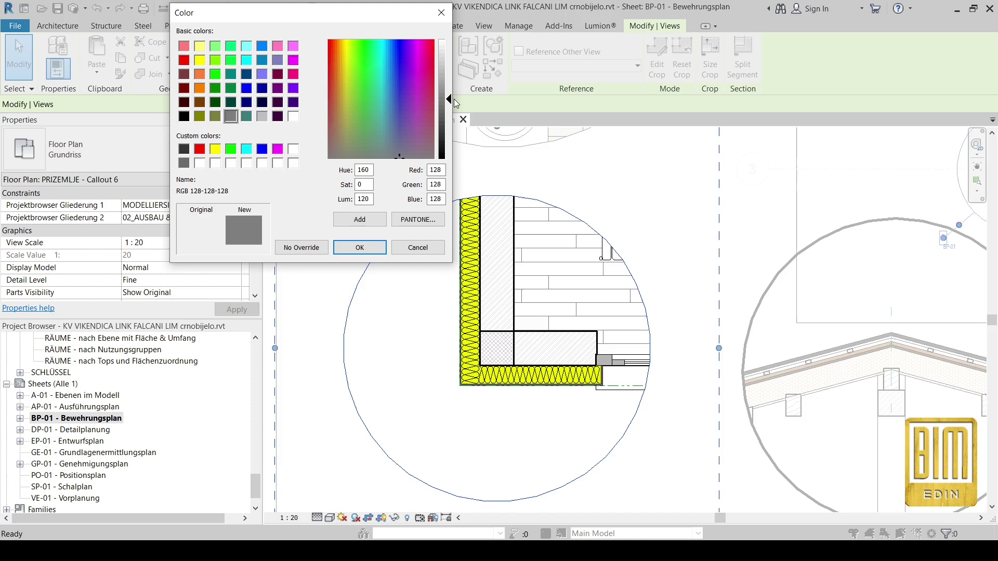
{"action": "left_click", "coordinate": [448, 138]}
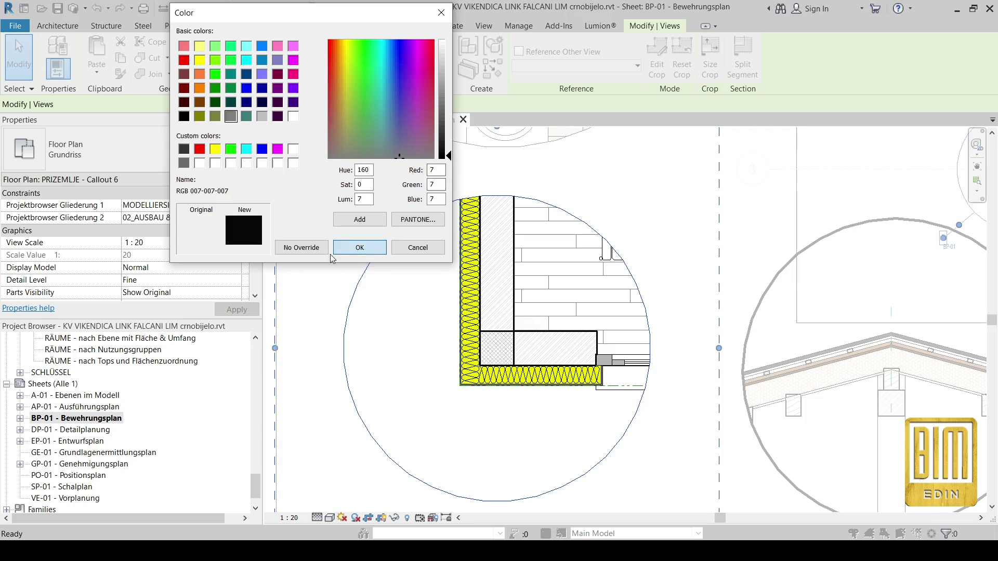
{"action": "left_click", "coordinate": [334, 253]}
{"action": "left_click", "coordinate": [320, 152]}
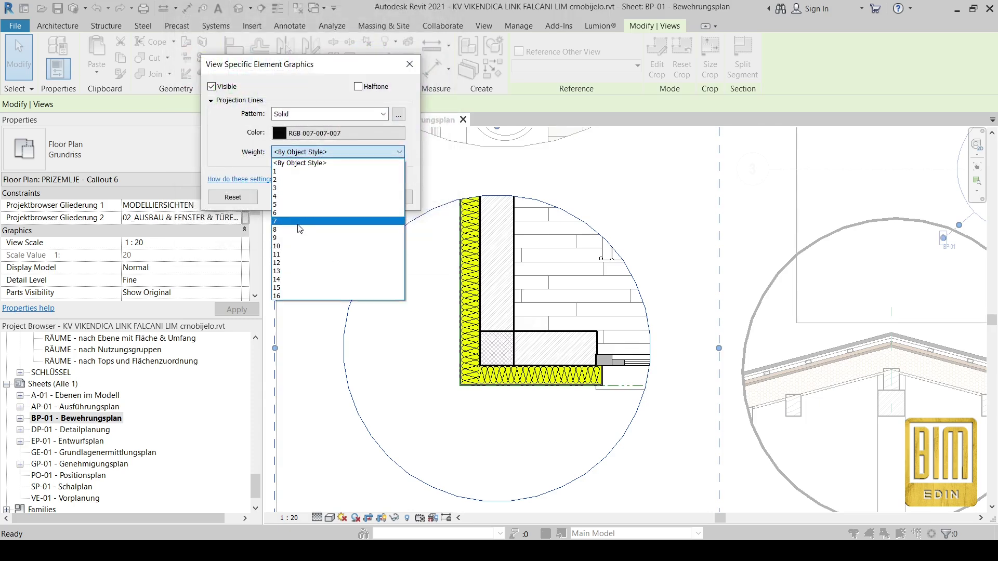
{"action": "left_click", "coordinate": [325, 283]}
{"action": "left_click", "coordinate": [303, 197]}
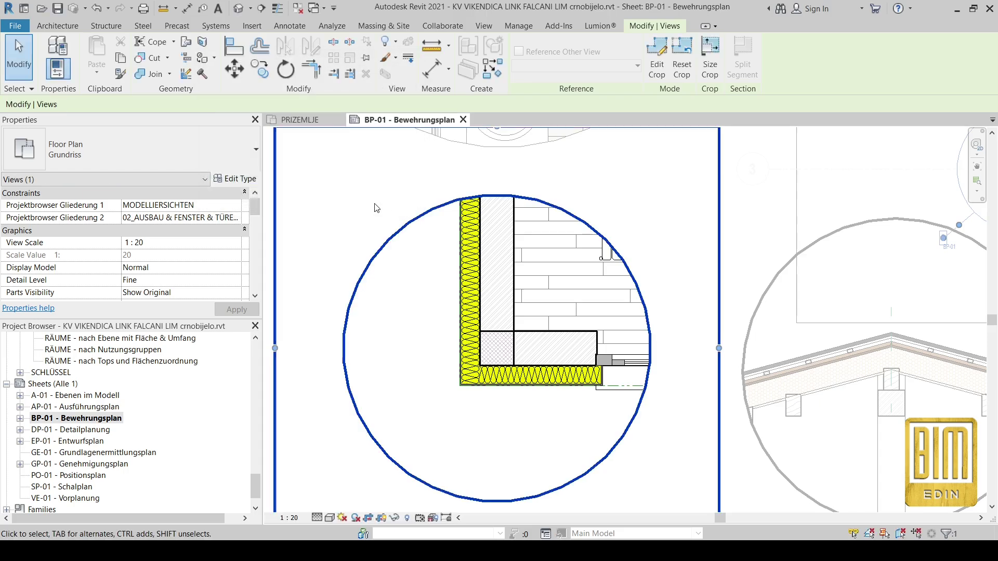
Clear the selection and deactivate the corner detail's view to return to the sheet.
{"action": "left_click", "coordinate": [18, 64]}
{"action": "scroll", "coordinate": [578, 259], "scroll_direction": "down", "scroll_amount": 3}
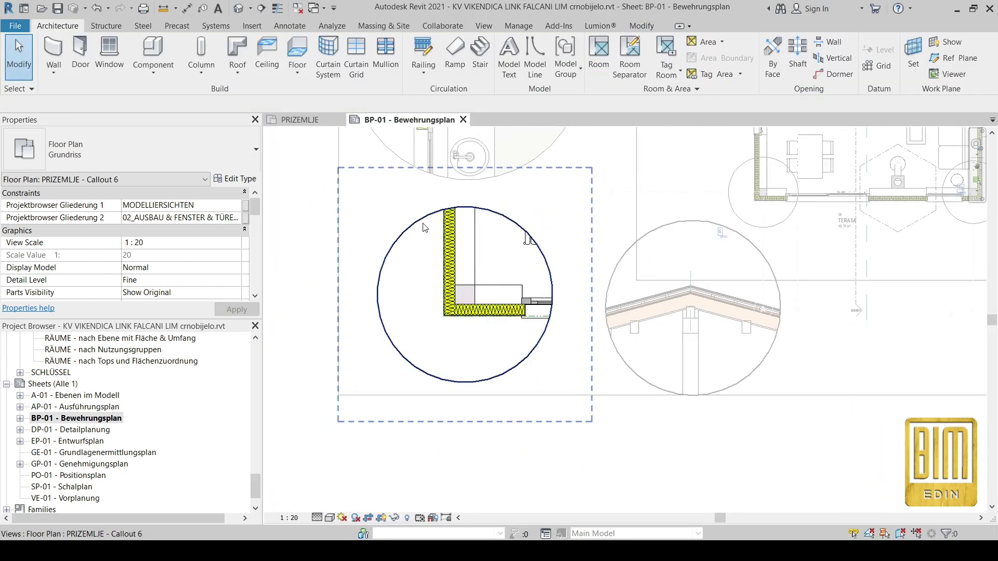
{"action": "scroll", "coordinate": [517, 331], "scroll_direction": "down", "scroll_amount": 4}
{"action": "middle_click_drag", "start_coordinate": [517, 331], "coordinate": [545, 279]}
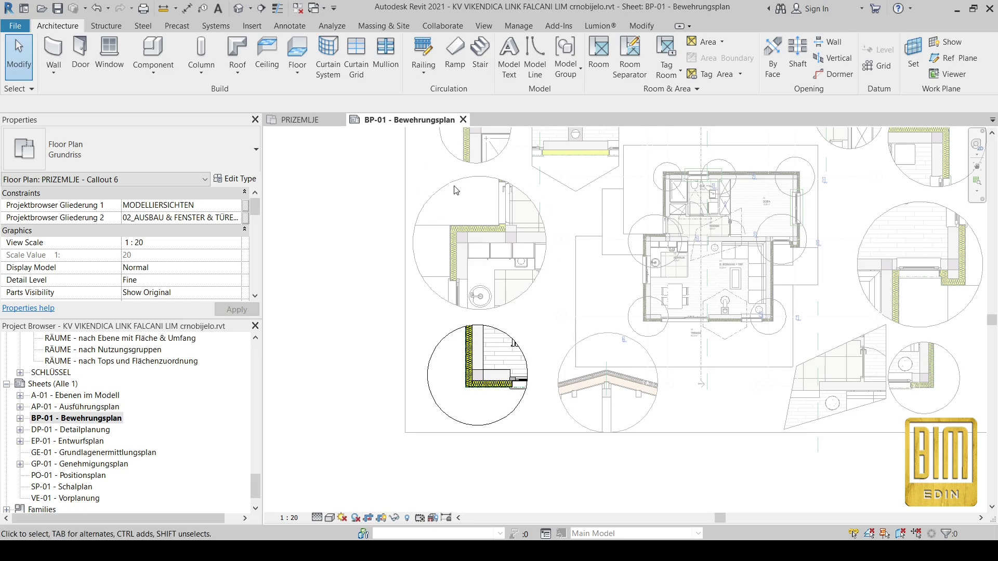
{"action": "left_click", "coordinate": [344, 194]}
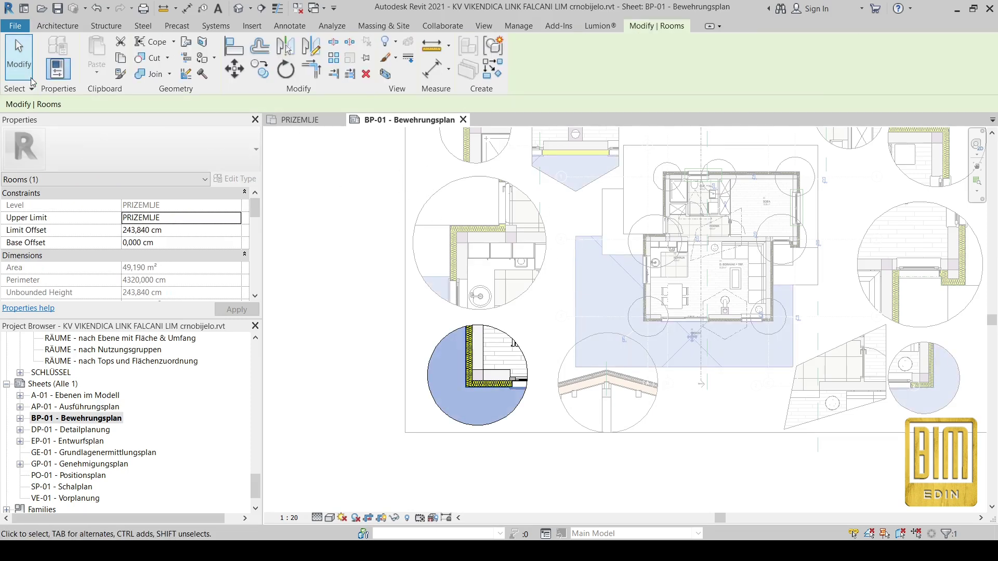
{"action": "left_click", "coordinate": [22, 56]}
{"action": "scroll", "coordinate": [489, 300], "scroll_direction": "down", "scroll_amount": 2}
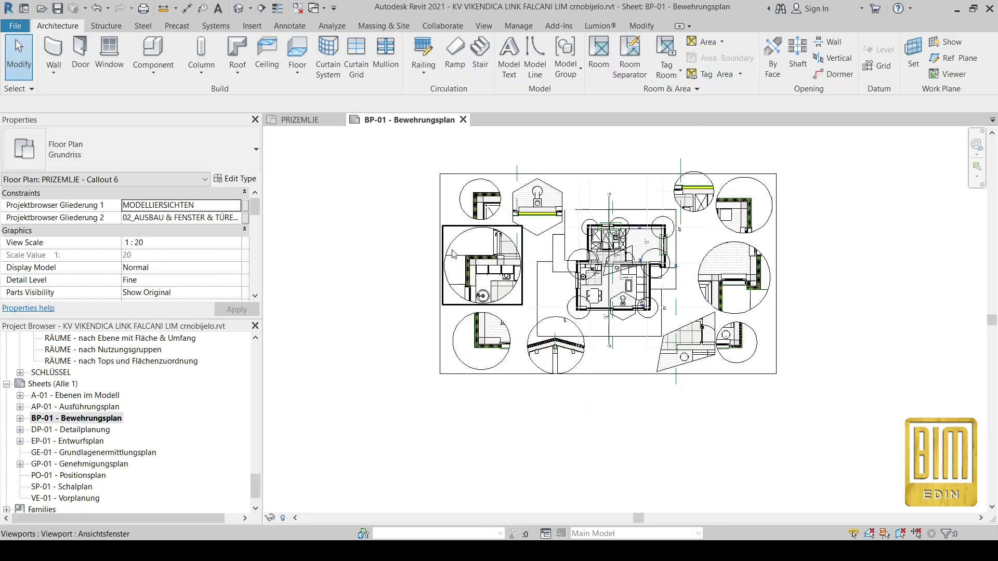
Activate the hexagonal detail's view on the sheet and open the element graphics override for its crop boundary.
{"action": "scroll", "coordinate": [456, 253], "scroll_direction": "up", "scroll_amount": 3}
{"action": "middle_click_drag", "start_coordinate": [542, 458], "coordinate": [517, 362]}
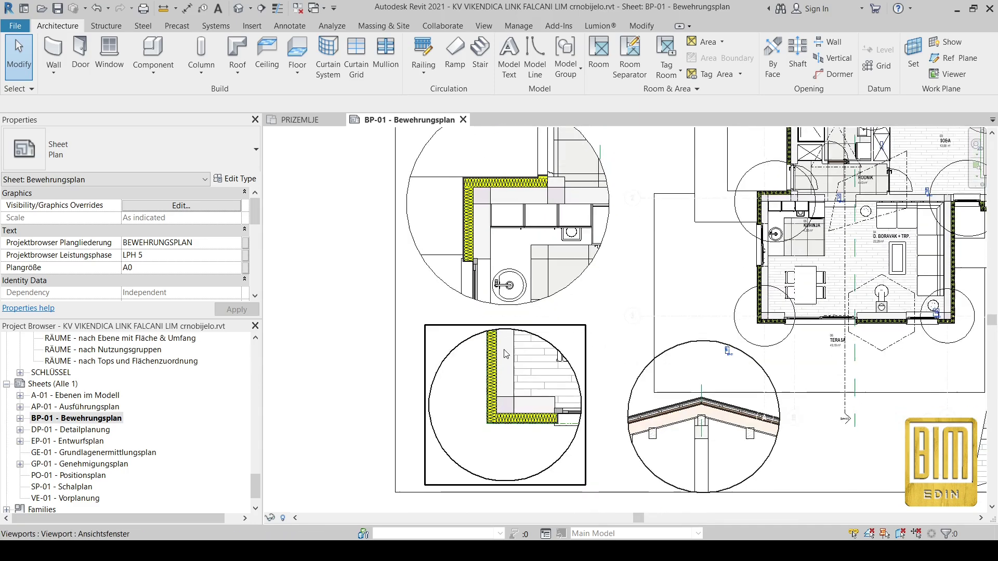
{"action": "middle_click_drag", "start_coordinate": [663, 211], "coordinate": [579, 335]}
{"action": "double_click", "coordinate": [568, 210]}
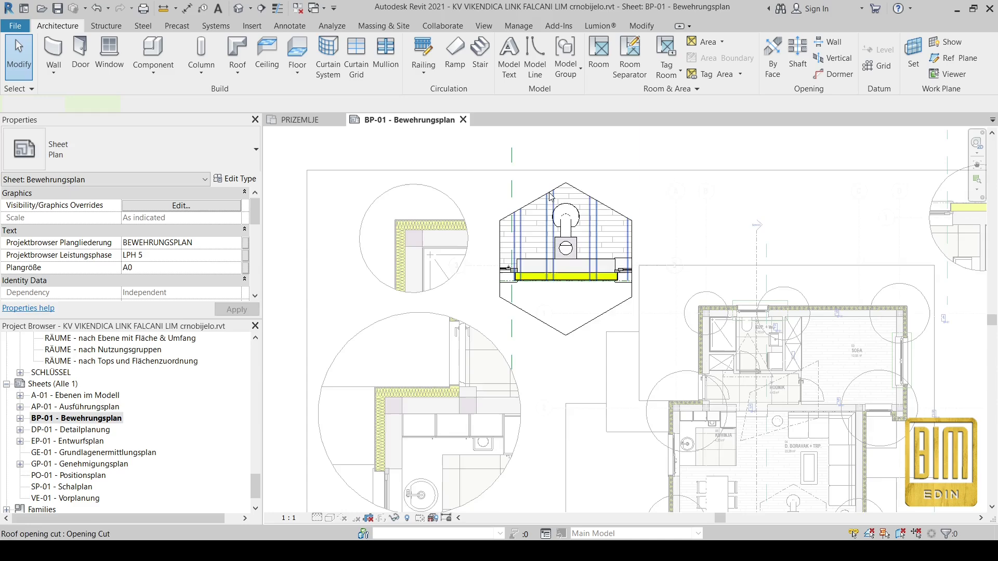
{"action": "scroll", "coordinate": [567, 218], "scroll_direction": "up", "scroll_amount": 3}
{"action": "right_click", "coordinate": [550, 197]}
{"action": "mouse_move", "coordinate": [649, 318]}
{"action": "left_click", "coordinate": [730, 319]}
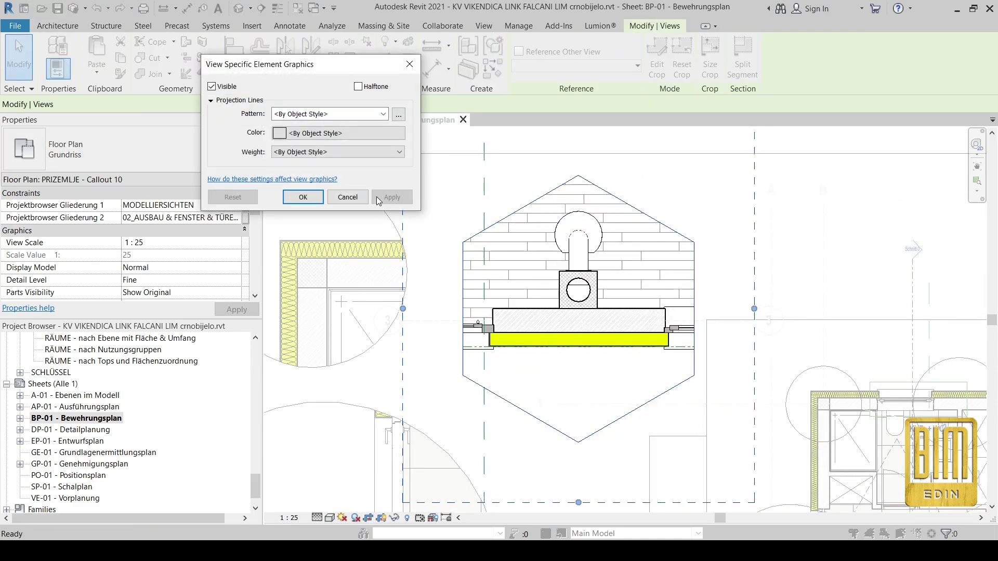
Override the hexagonal crop boundary with a solid red line of weight 12 and deactivate the view.
{"action": "left_click", "coordinate": [320, 115]}
{"action": "left_click", "coordinate": [318, 138]}
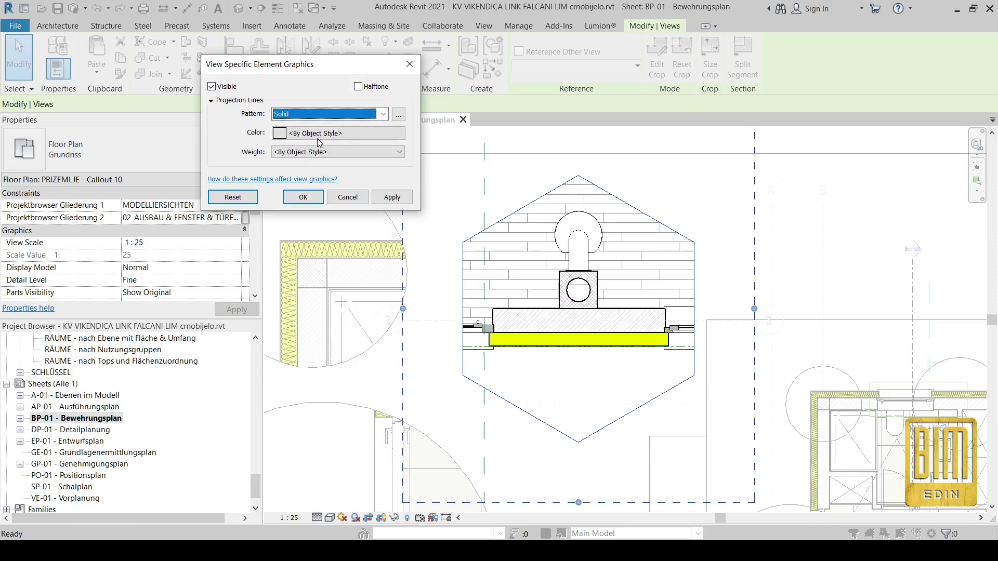
{"action": "left_click", "coordinate": [316, 134]}
{"action": "left_click", "coordinate": [184, 61]}
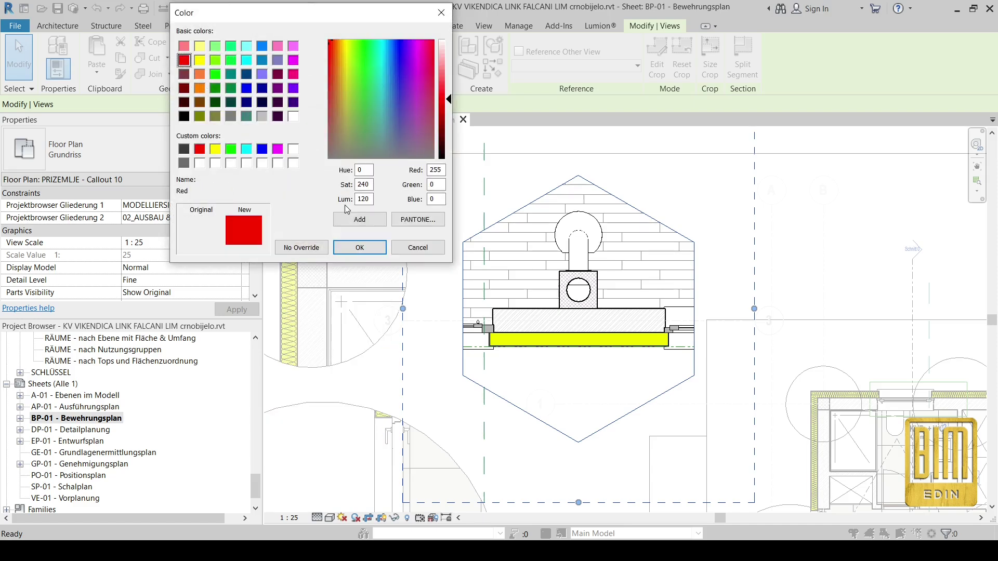
{"action": "left_click", "coordinate": [359, 248]}
{"action": "left_click", "coordinate": [312, 152]}
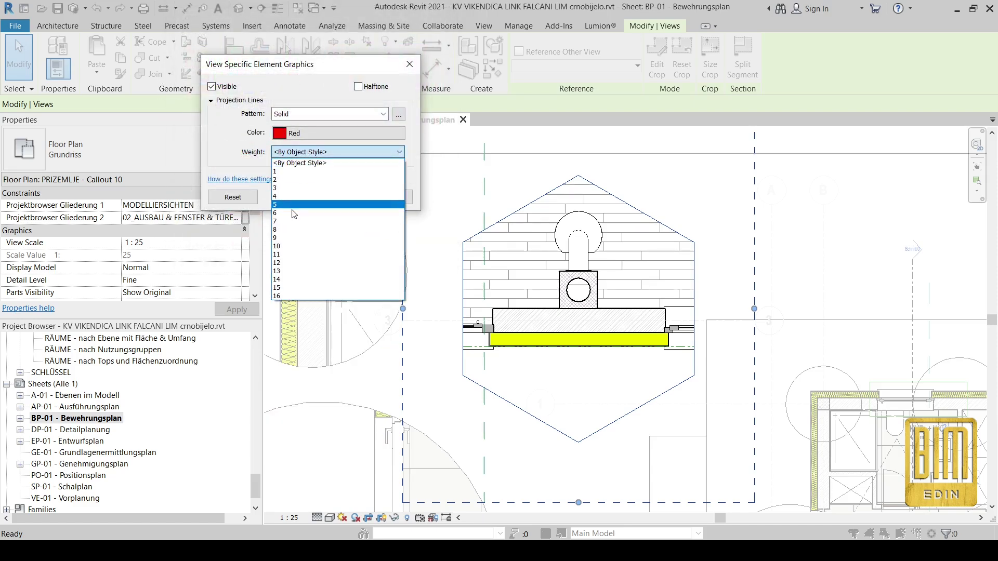
{"action": "left_click", "coordinate": [296, 262]}
{"action": "left_click", "coordinate": [308, 201]}
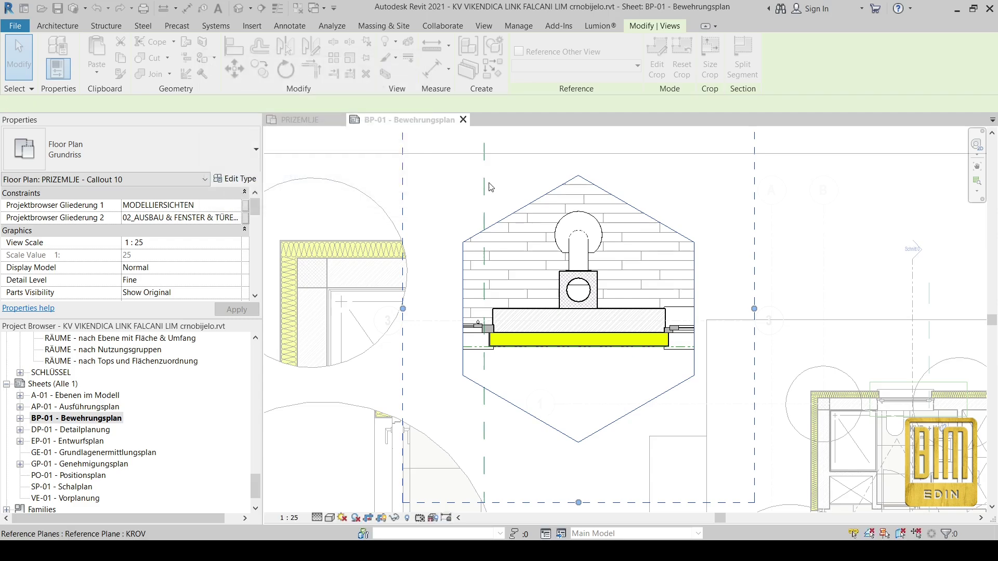
{"action": "left_click", "coordinate": [391, 199]}
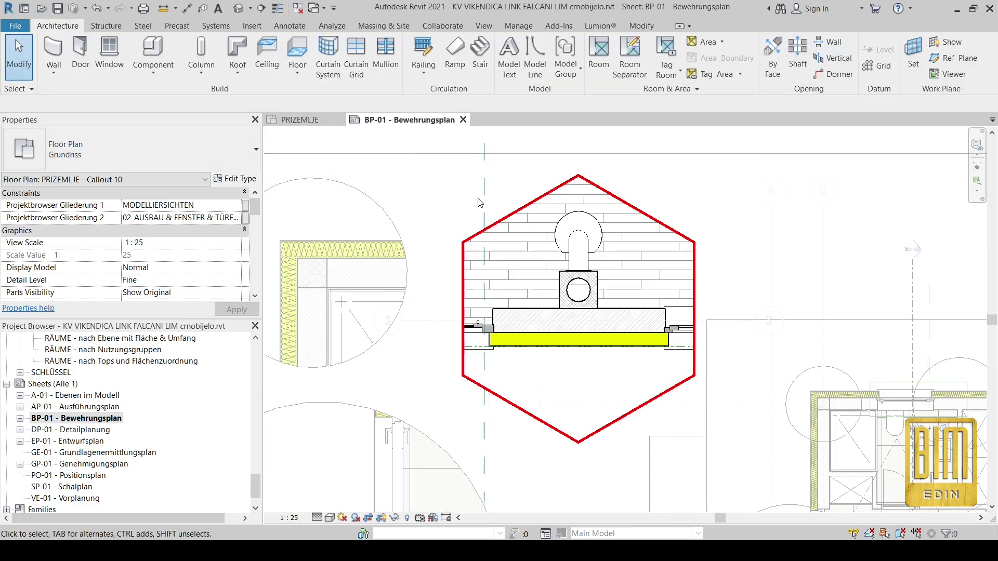
{"action": "scroll", "coordinate": [480, 203], "scroll_direction": "down", "scroll_amount": 2}
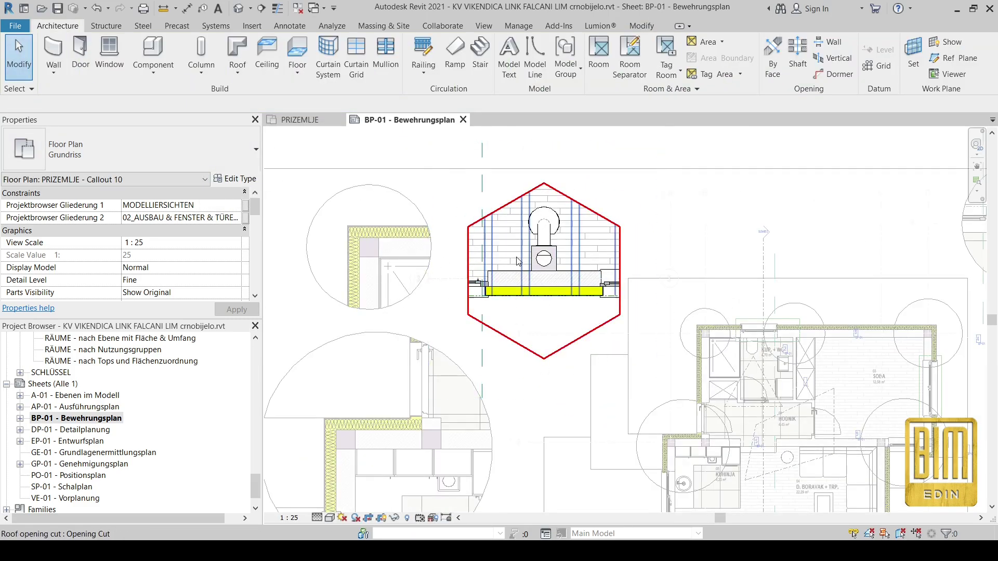
{"action": "scroll", "coordinate": [517, 262], "scroll_direction": "down", "scroll_amount": 3}
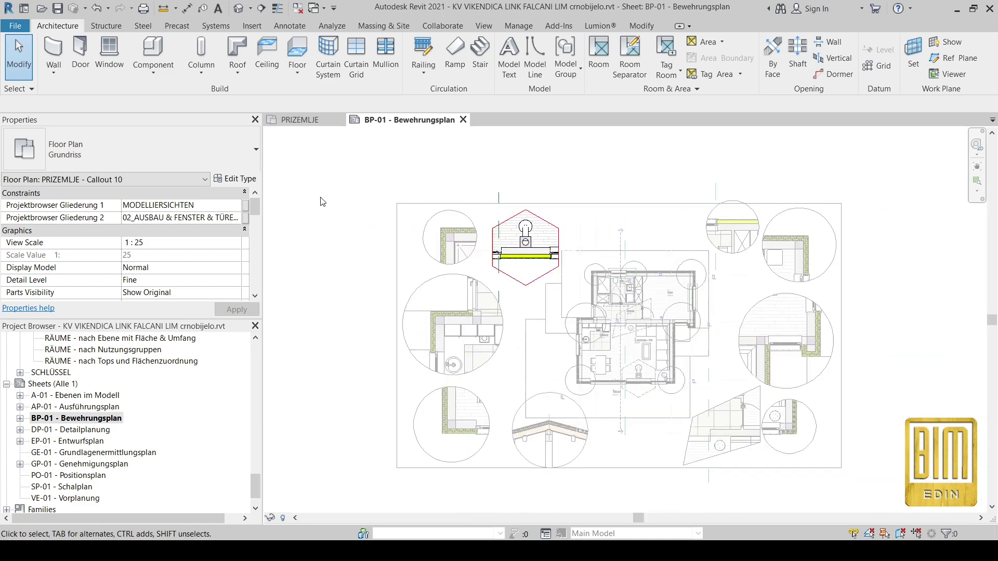
Activate the large circular kitchen corner detail and open the element graphics override for its crop boundary.
{"action": "scroll", "coordinate": [416, 346], "scroll_direction": "up", "scroll_amount": 2}
{"action": "double_click", "coordinate": [416, 347]}
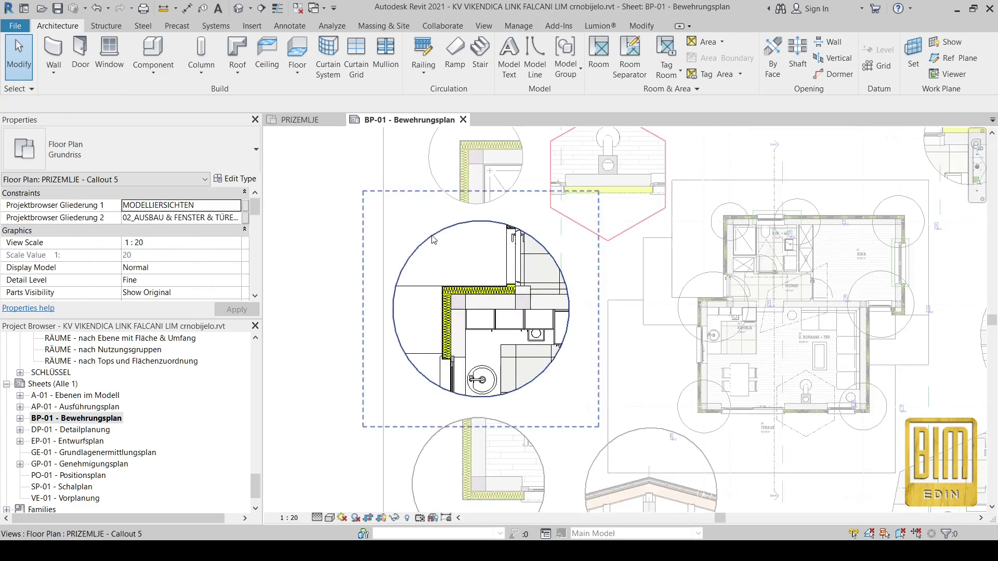
{"action": "left_click", "coordinate": [431, 236]}
{"action": "right_click", "coordinate": [434, 239]}
{"action": "mouse_move", "coordinate": [466, 316]}
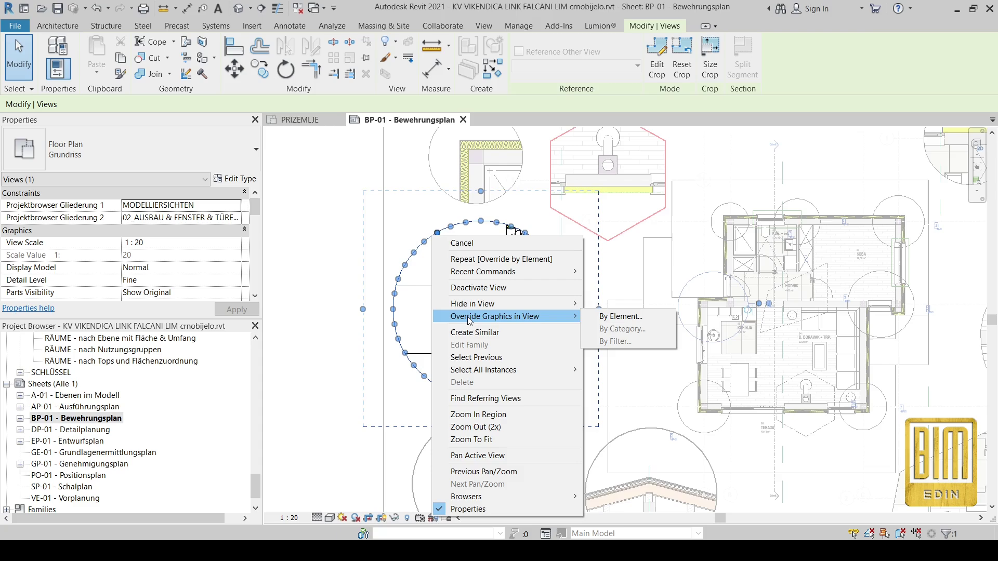
{"action": "left_click", "coordinate": [634, 318]}
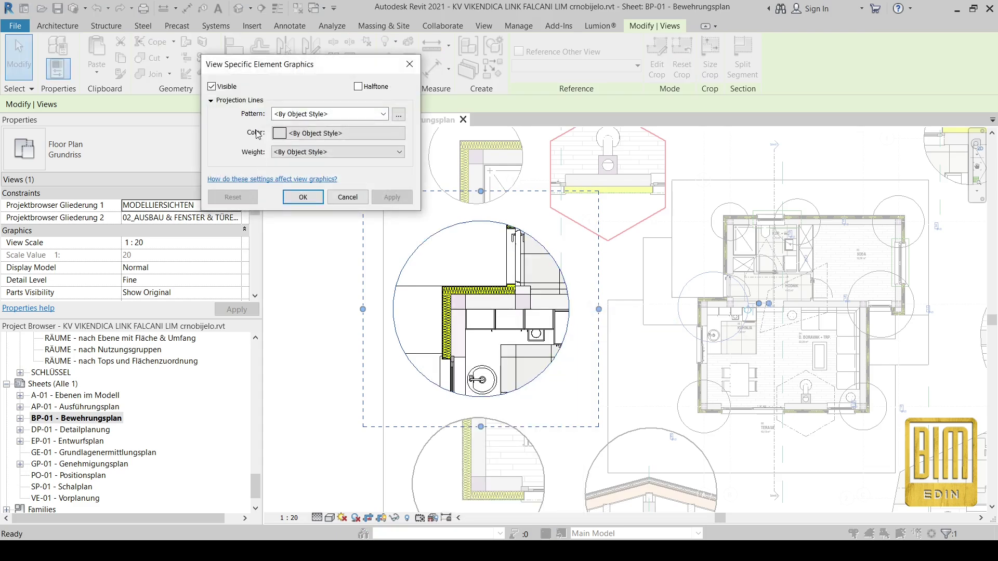
Override the kitchen detail's circular crop boundary with a solid red line of weight 15 and return to the sheet.
{"action": "left_click", "coordinate": [316, 114]}
{"action": "left_click", "coordinate": [299, 137]}
{"action": "left_click", "coordinate": [337, 132]}
{"action": "left_click", "coordinate": [185, 61]}
{"action": "left_click", "coordinate": [358, 249]}
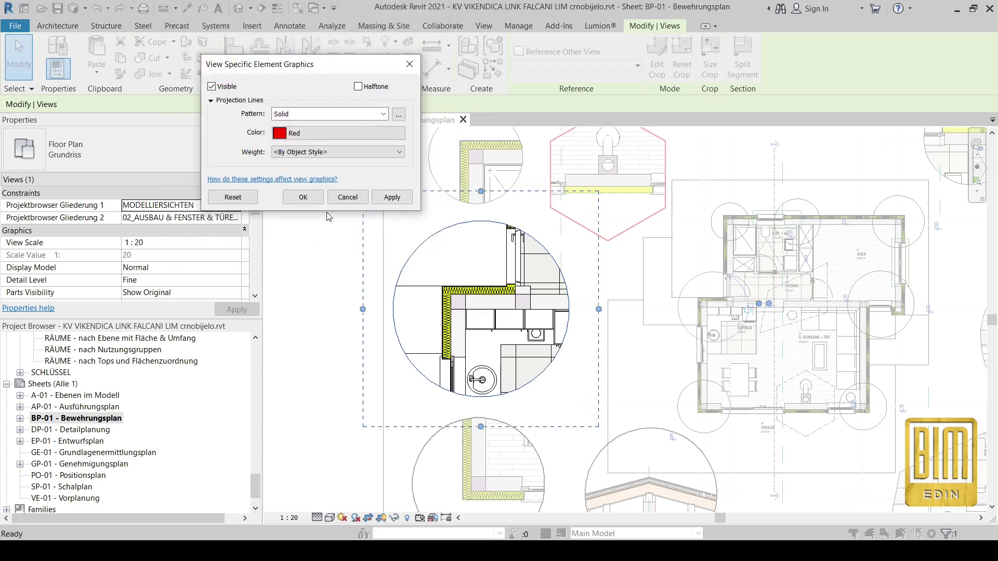
{"action": "left_click", "coordinate": [312, 152]}
{"action": "scroll", "coordinate": [291, 234], "scroll_direction": "down", "scroll_amount": 3}
{"action": "left_click", "coordinate": [283, 287]}
{"action": "left_click", "coordinate": [303, 197]}
{"action": "left_click", "coordinate": [321, 201]}
{"action": "scroll", "coordinate": [446, 296], "scroll_direction": "down", "scroll_amount": 2}
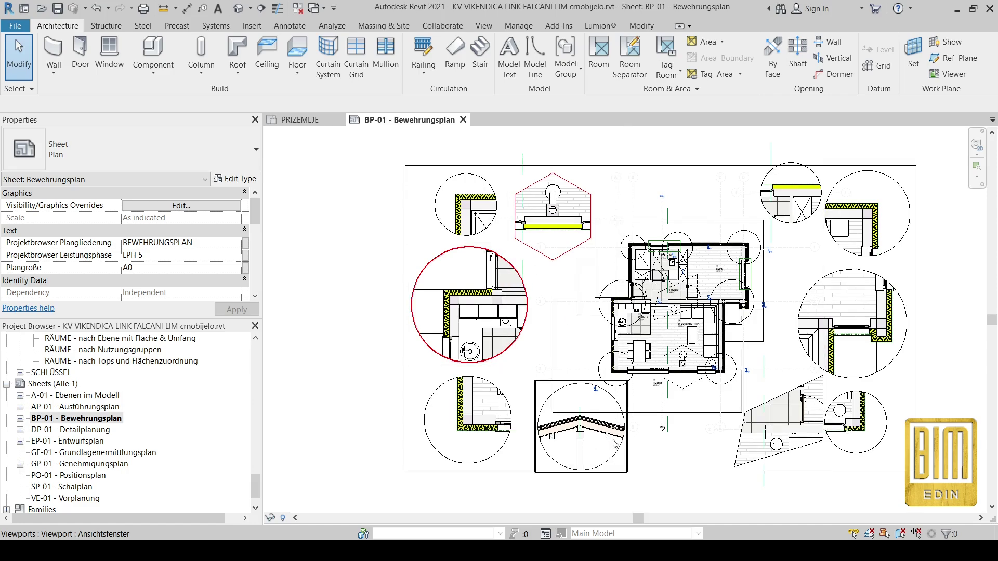
{"action": "scroll", "coordinate": [600, 447], "scroll_direction": "up", "scroll_amount": 4}
{"action": "scroll", "coordinate": [557, 379], "scroll_direction": "down", "scroll_amount": 3}
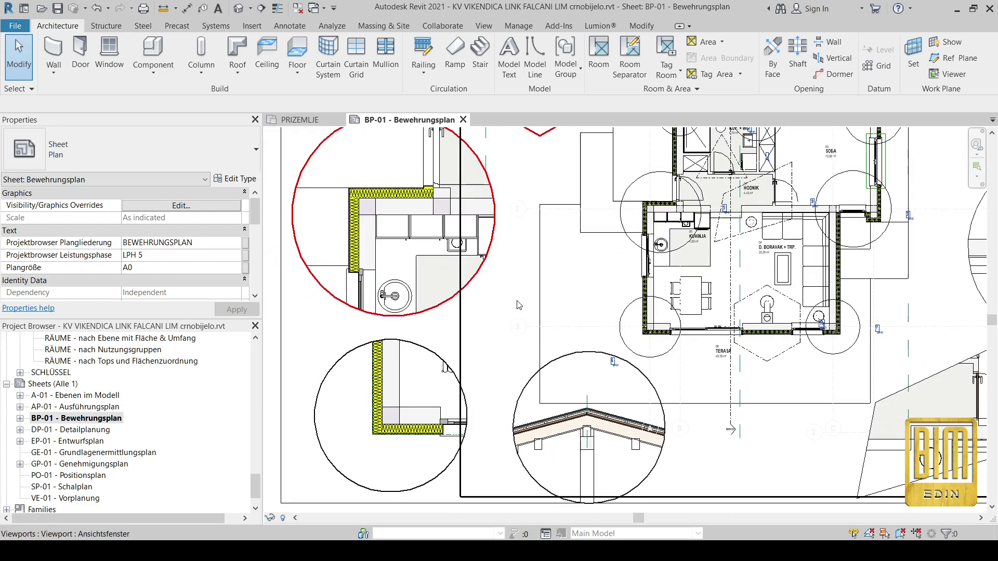
{"action": "scroll", "coordinate": [414, 243], "scroll_direction": "down", "scroll_amount": 4}
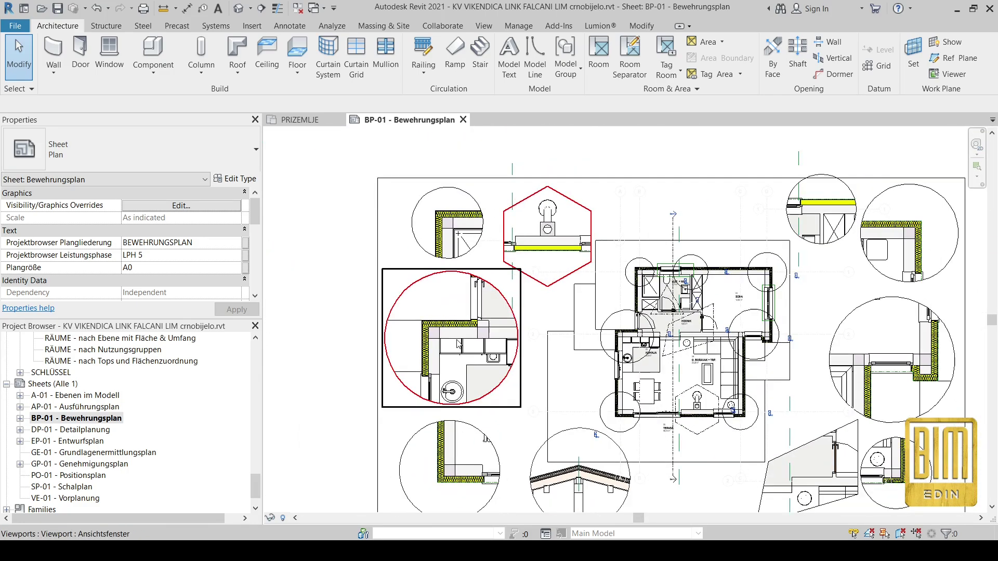
{"action": "scroll", "coordinate": [537, 382], "scroll_direction": "up", "scroll_amount": 1}
{"action": "scroll", "coordinate": [551, 390], "scroll_direction": "up", "scroll_amount": 2}
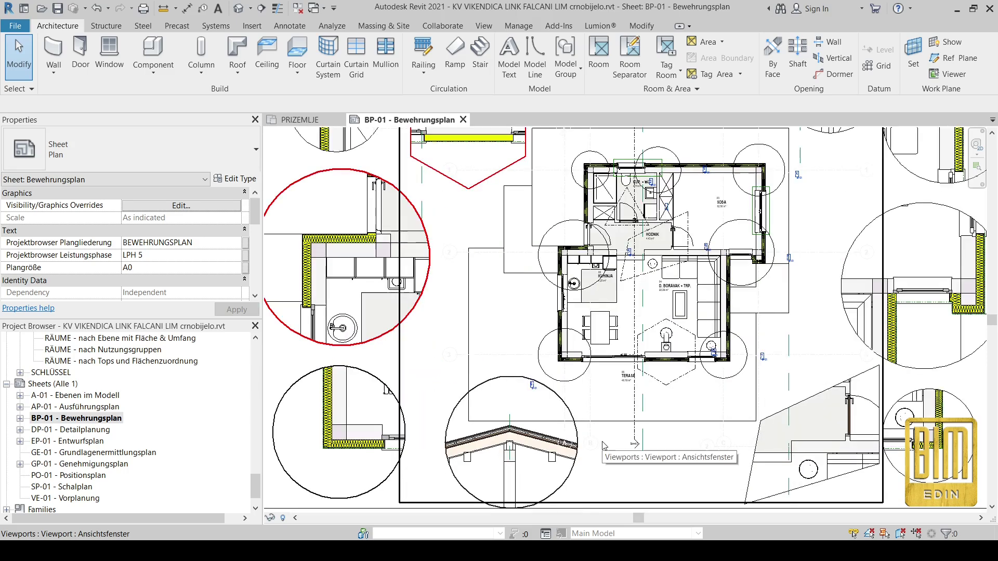
{"action": "scroll", "coordinate": [564, 398], "scroll_direction": "down", "scroll_amount": 1}
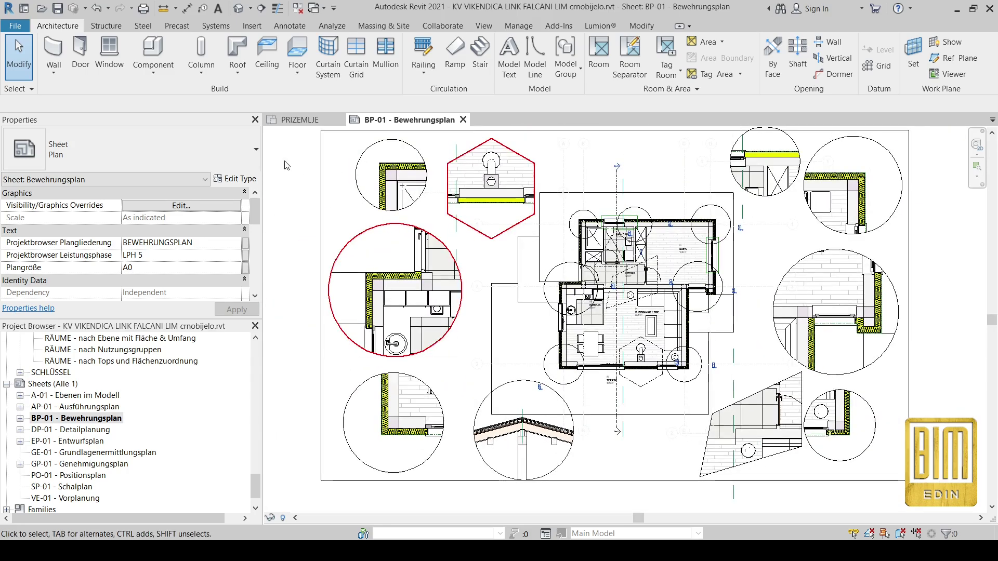